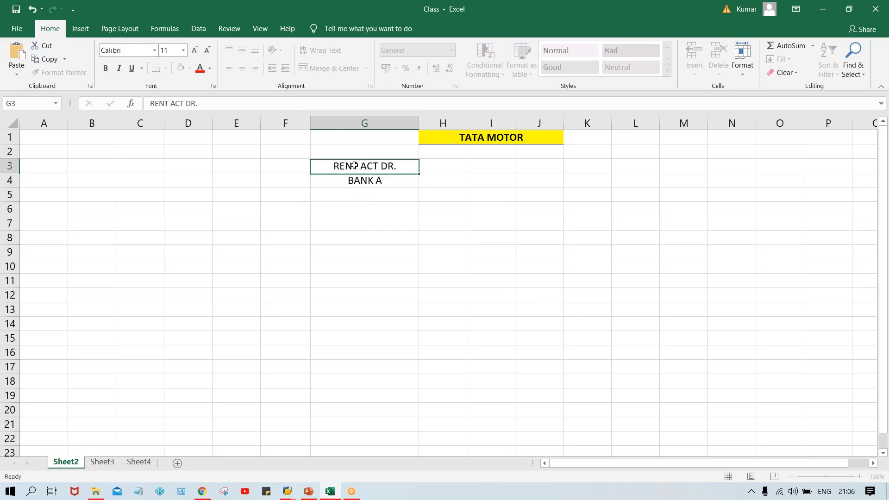
- Replace the entry below RENT ACT DR. with VENDOR ACT. CR
{"action": "left_click", "coordinate": [360, 180]}
{"action": "type", "text": "VENDOR"}
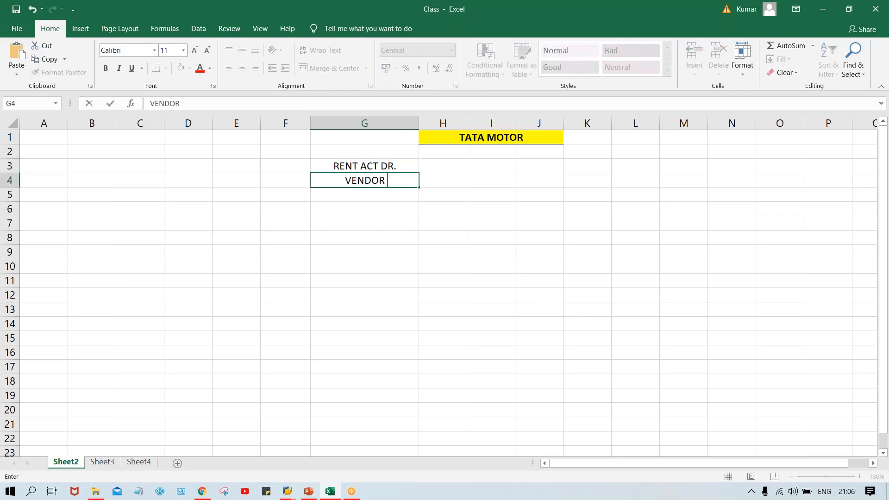
{"action": "type", "text": " ACT."}
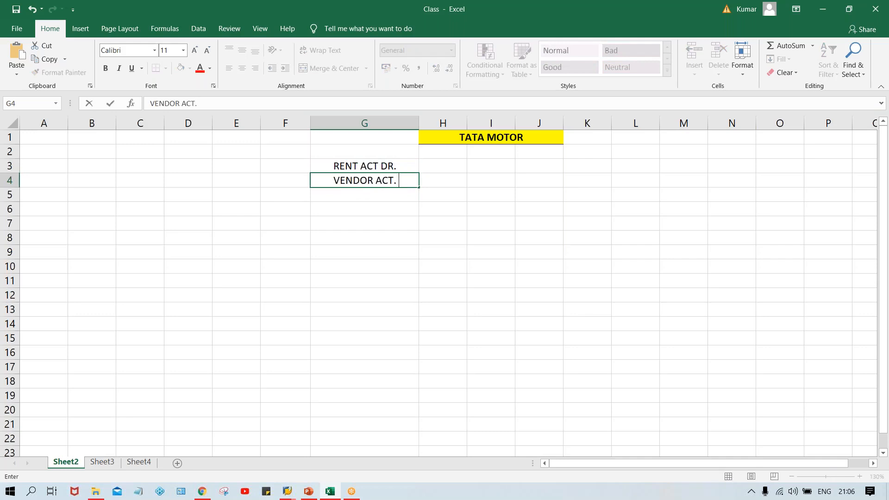
{"action": "type", "text": " CR."}
{"action": "key", "text": "Return"}
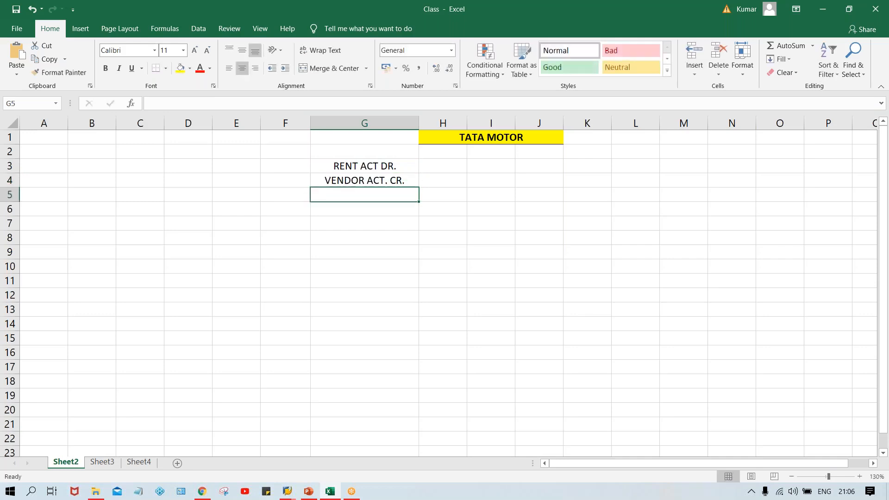
- Label the two entries GL and VEN. in the column to their left
{"action": "left_click", "coordinate": [276, 167]}
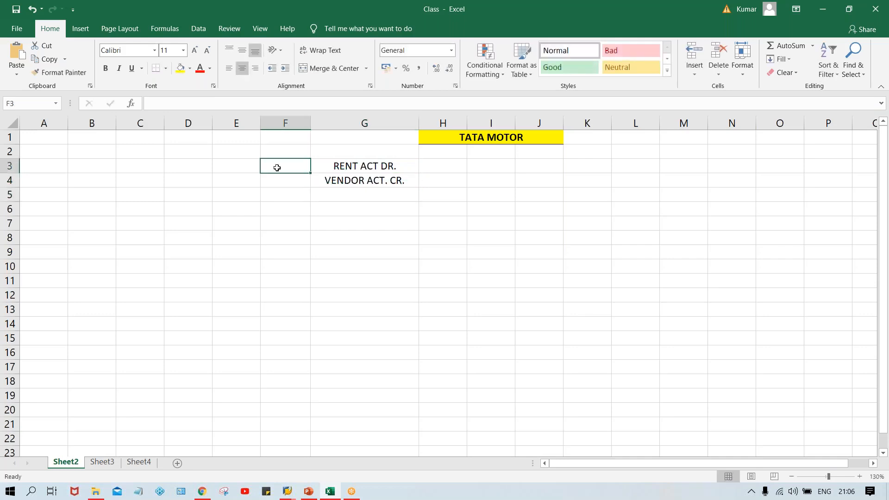
{"action": "type", "text": "GL"}
{"action": "key", "text": "Return"}
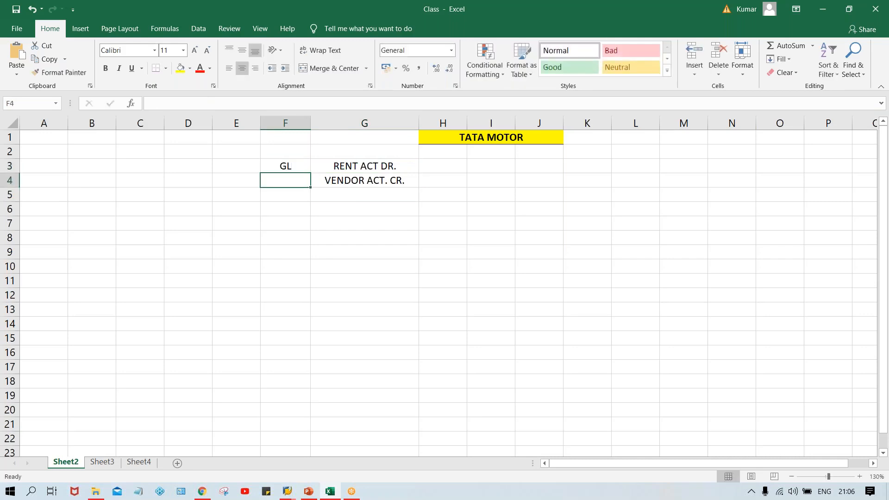
{"action": "type", "text": "VEN"}
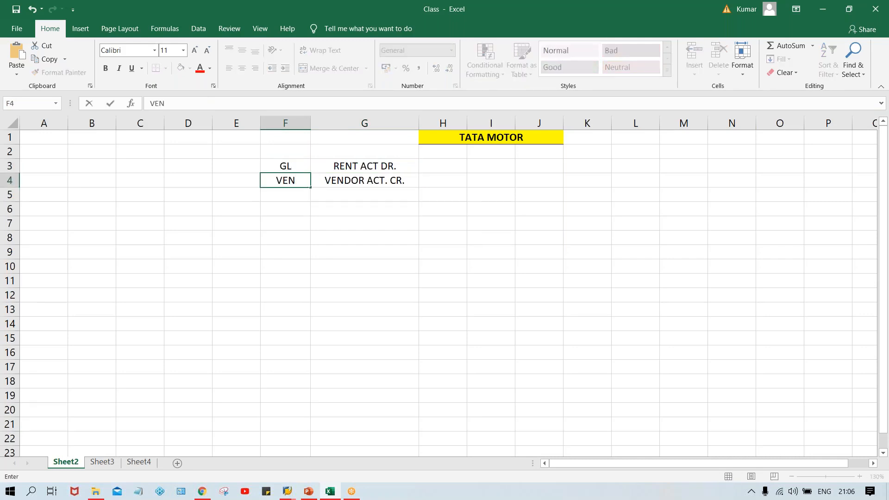
{"action": "type", "text": "."}
{"action": "key", "text": "Return"}
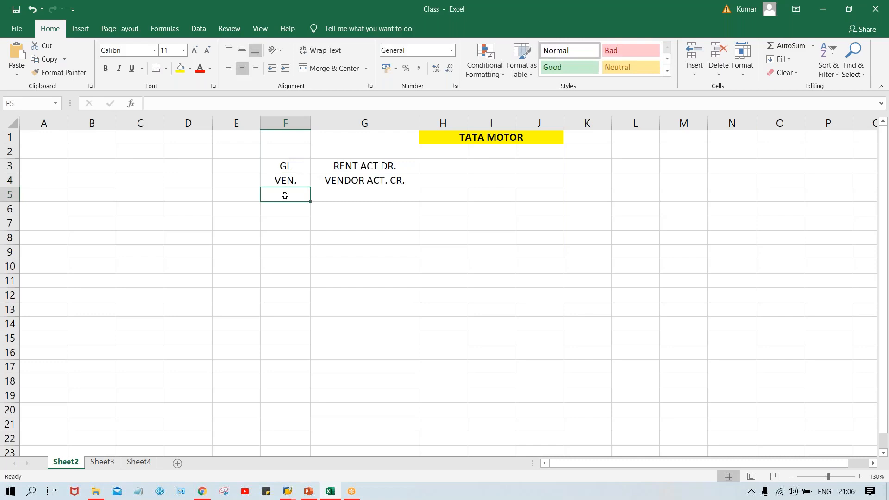
- Enter 1000 as the amount beside both RENT ACT DR. and VENDOR ACT. CR
{"action": "left_click", "coordinate": [421, 166]}
{"action": "type", "text": "1000"}
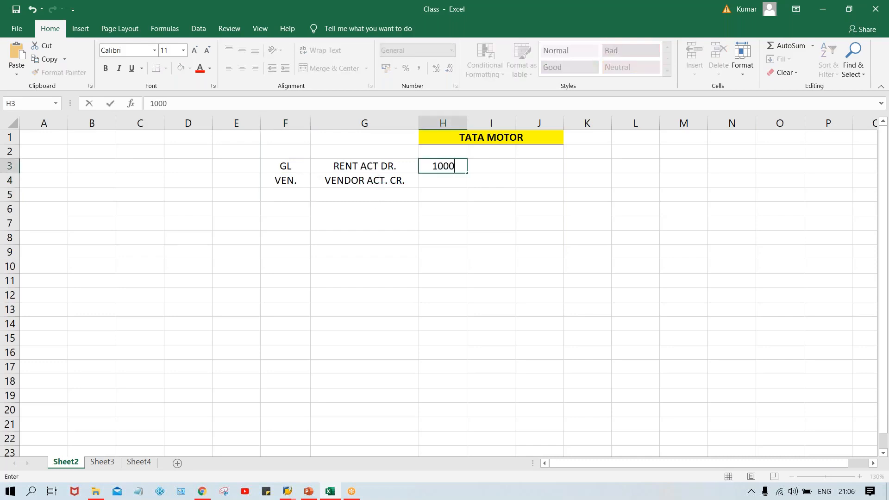
{"action": "key", "text": "Return"}
{"action": "type", "text": "1000"}
{"action": "key", "text": "Return"}
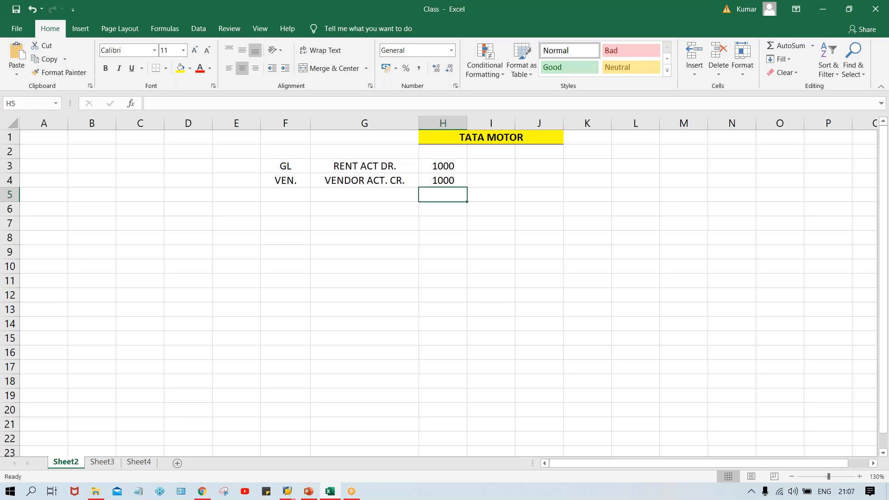
- Add the heading FB60 above RENT ACT DR
{"action": "left_click", "coordinate": [280, 243]}
{"action": "left_click", "coordinate": [368, 203]}
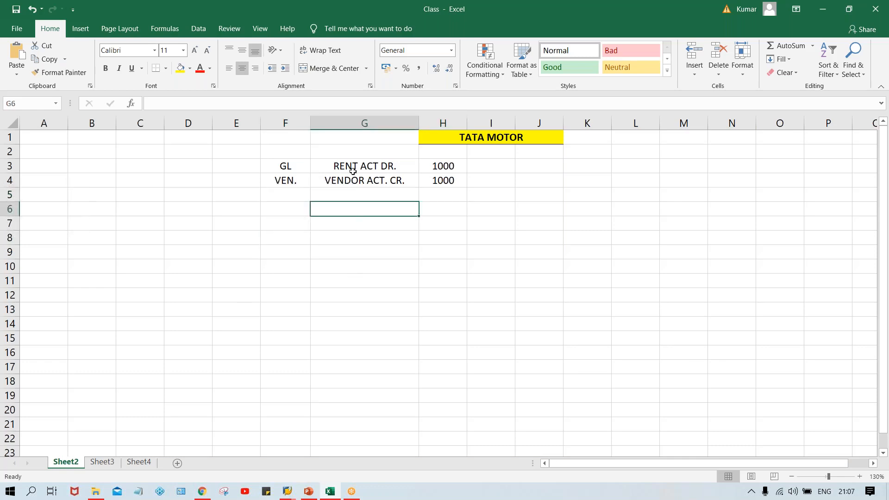
{"action": "left_click", "coordinate": [348, 155]}
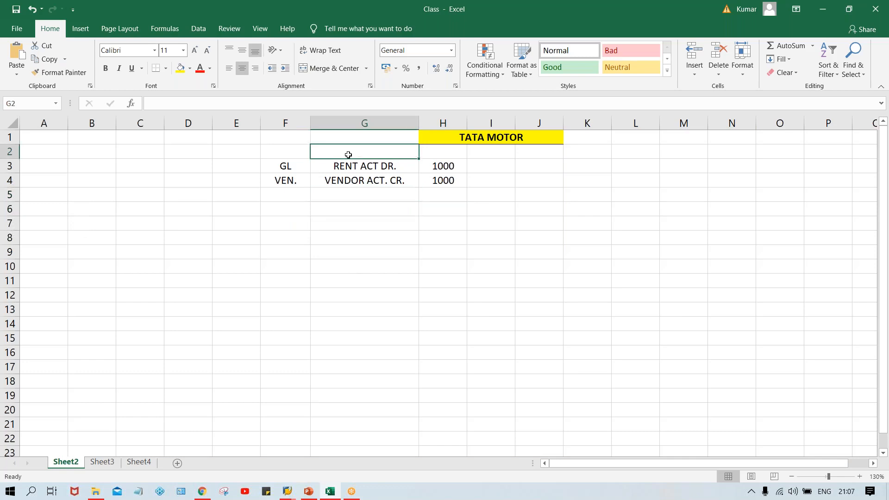
{"action": "type", "text": "FB"}
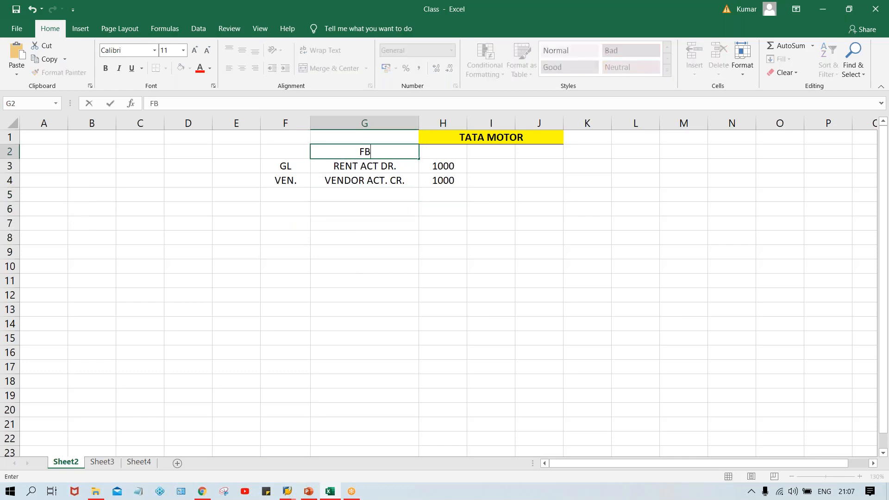
{"action": "type", "text": "60"}
{"action": "key", "text": "Return"}
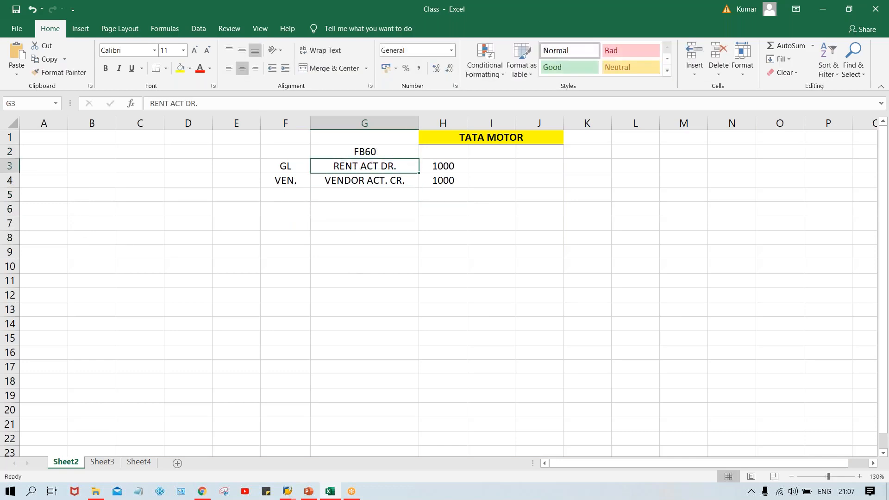
{"action": "left_click", "coordinate": [371, 156]}
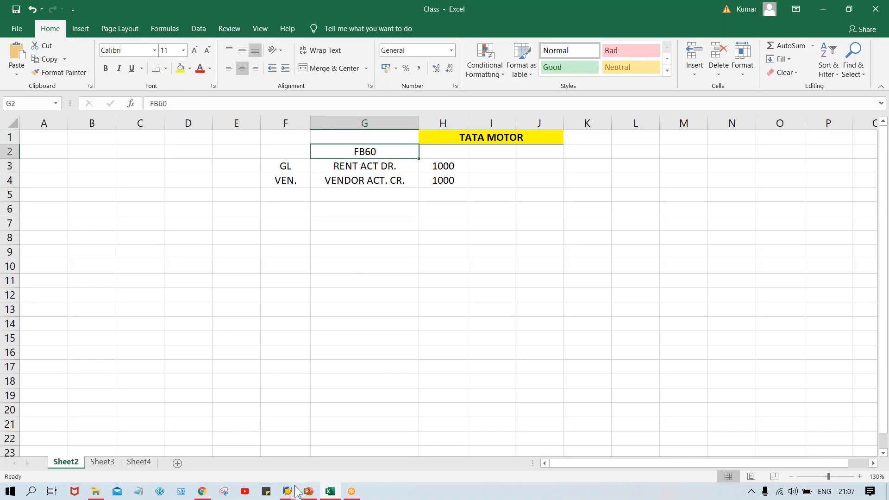
- Switch to SAP Easy Access and log off the current session
{"action": "mouse_move", "coordinate": [291, 495]}
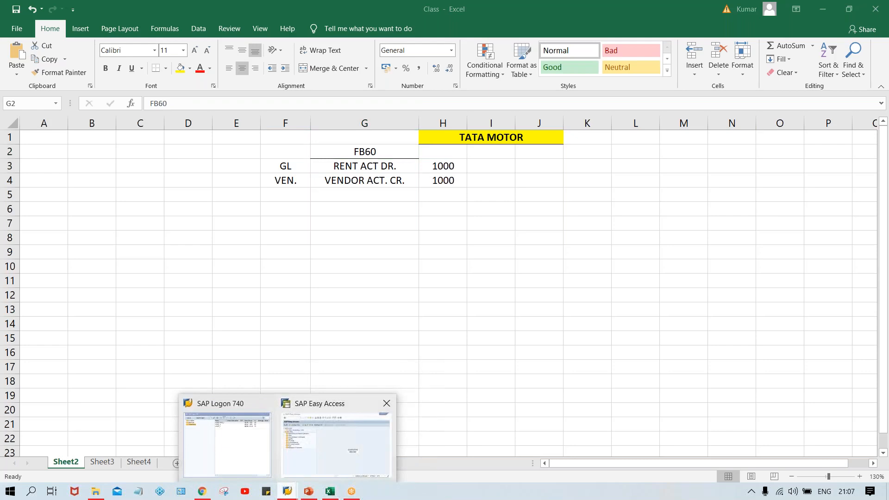
{"action": "left_click", "coordinate": [311, 447]}
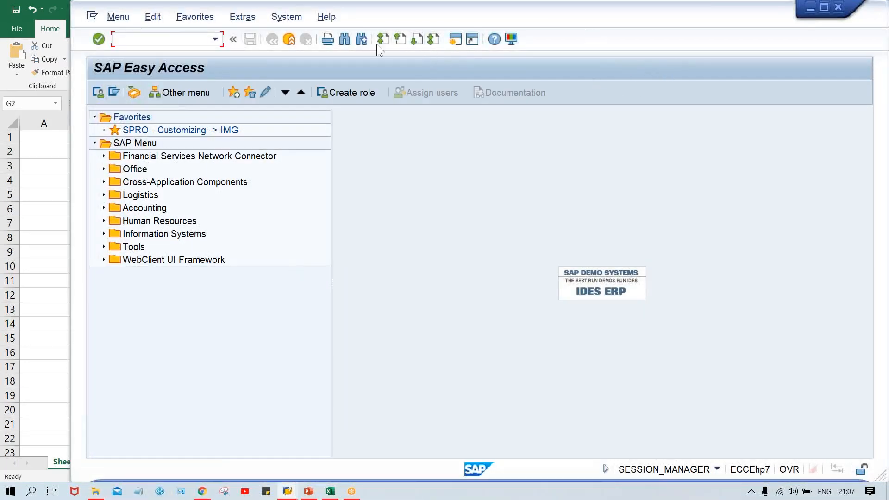
{"action": "left_click", "coordinate": [286, 17]}
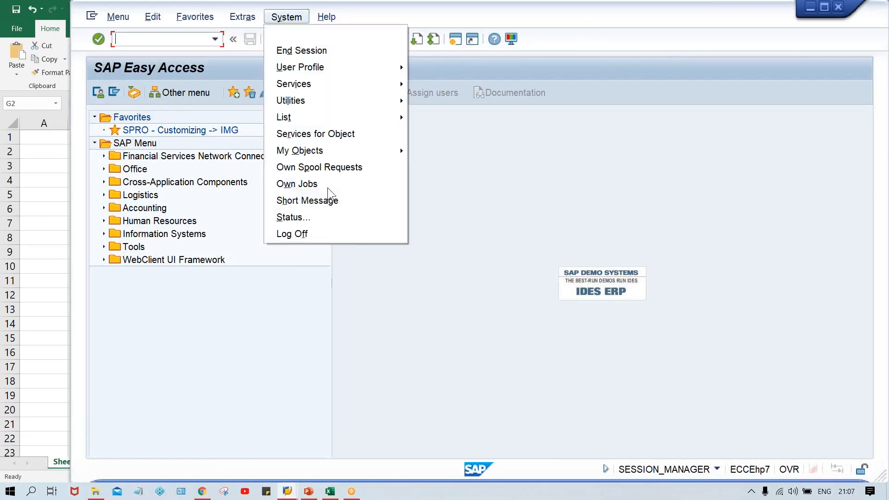
{"action": "left_click", "coordinate": [303, 234]}
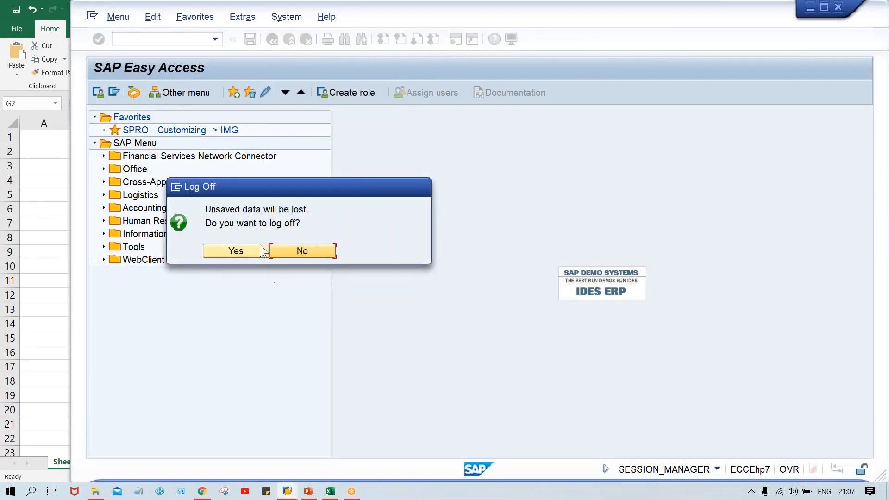
{"action": "left_click", "coordinate": [259, 251]}
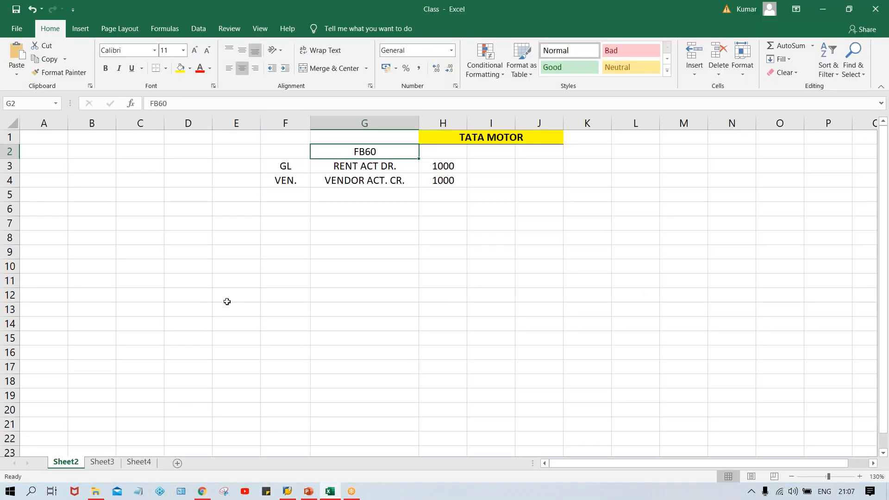
- Open SAP Logon, maximize it and open the SAP_2 connection
{"action": "mouse_move", "coordinate": [287, 492]}
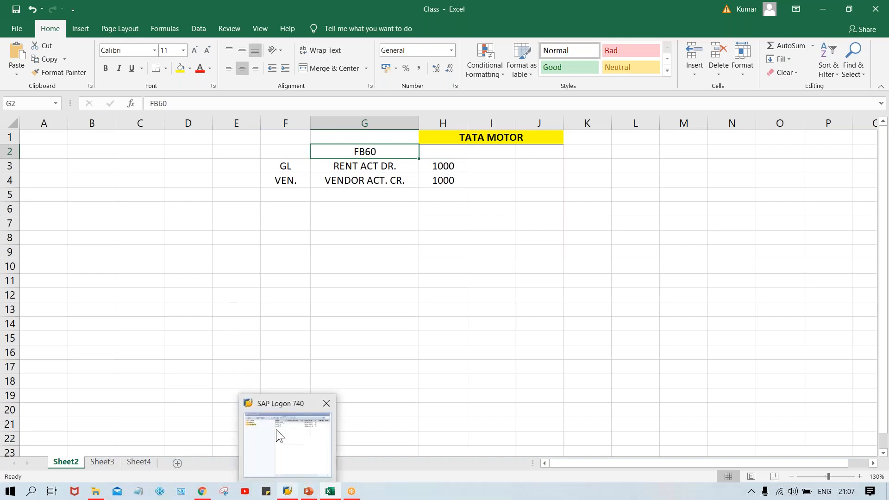
{"action": "left_click", "coordinate": [276, 426]}
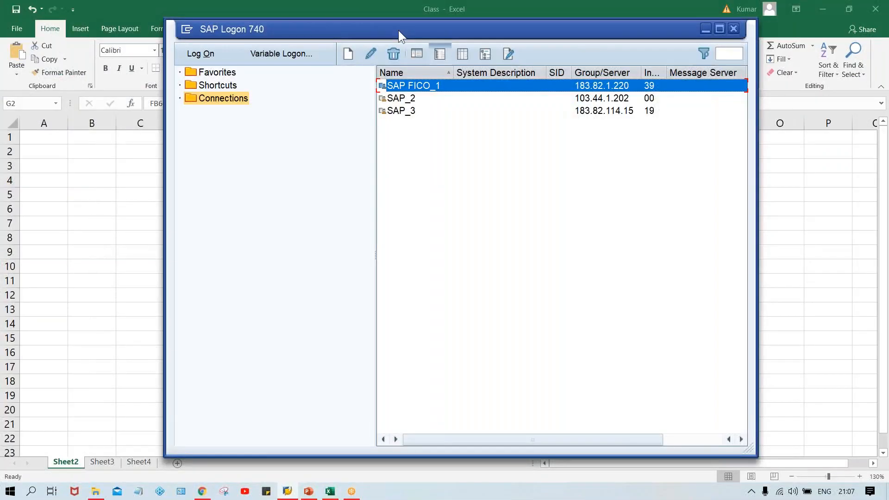
{"action": "double_click", "coordinate": [398, 30]}
{"action": "left_click", "coordinate": [354, 78]}
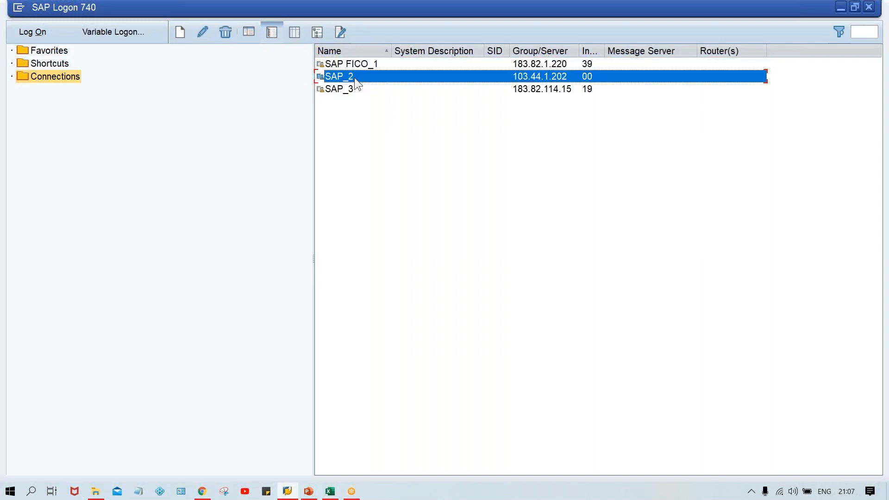
{"action": "double_click", "coordinate": [354, 77]}
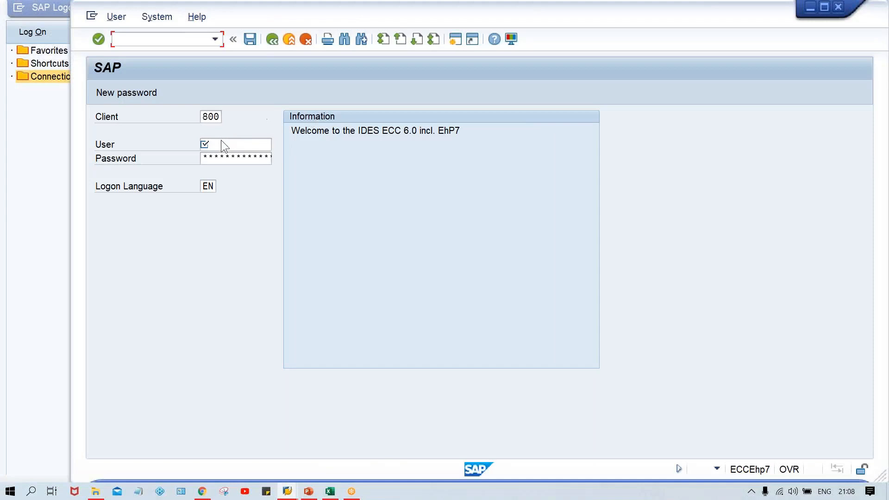
{"action": "left_click", "coordinate": [215, 143]}
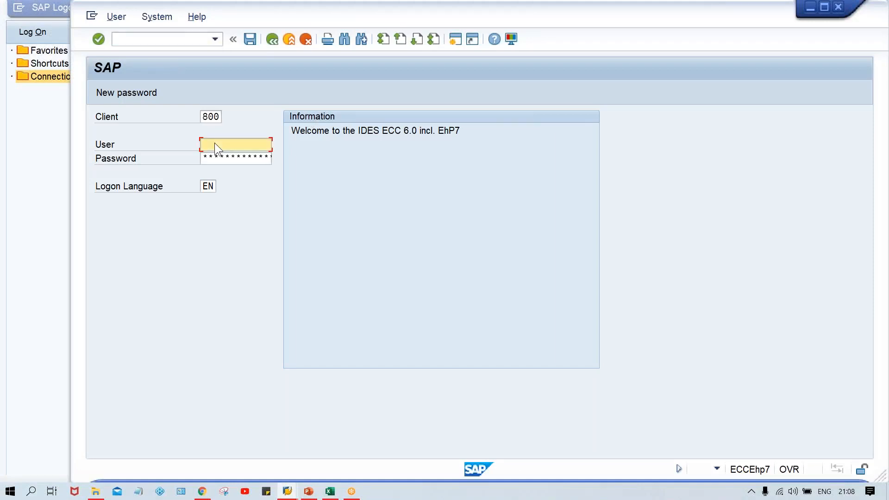
- Try to log on with the first saved user name and the account password
{"action": "key", "text": "Down"}
{"action": "key", "text": "Down"}
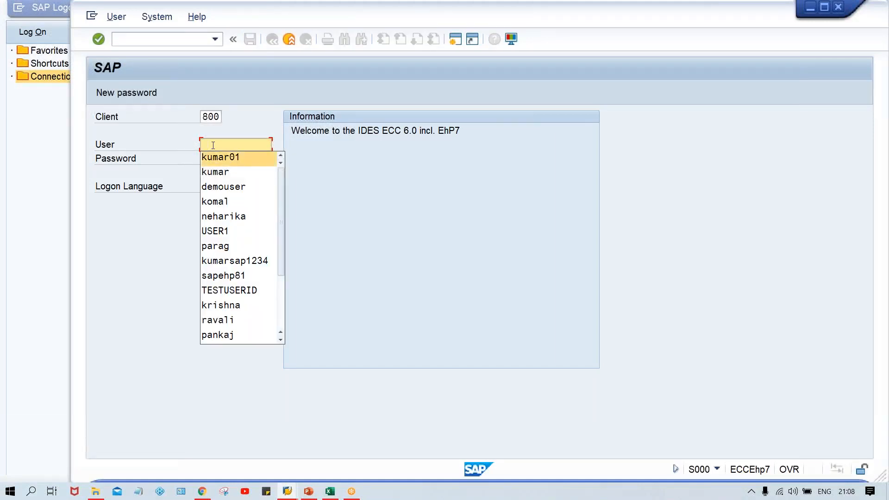
{"action": "key", "text": "Return"}
{"action": "key", "text": "Tab"}
{"action": "type", "text": "*"}
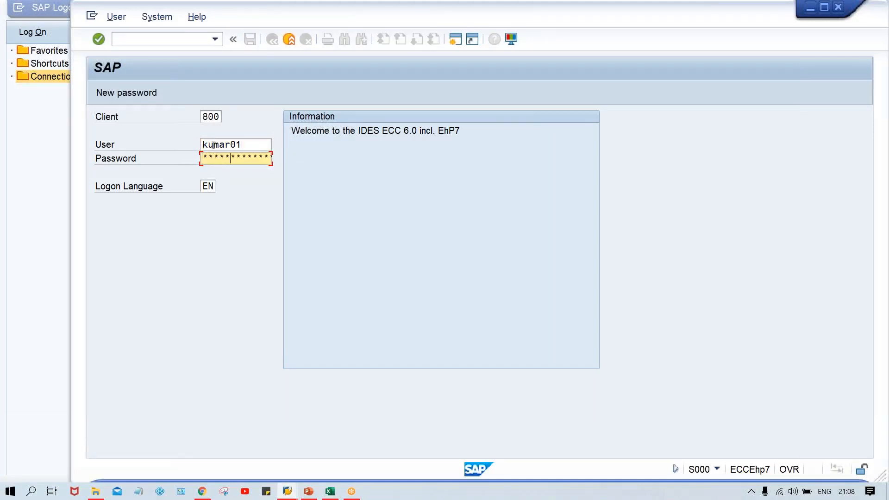
{"action": "key", "text": "Return"}
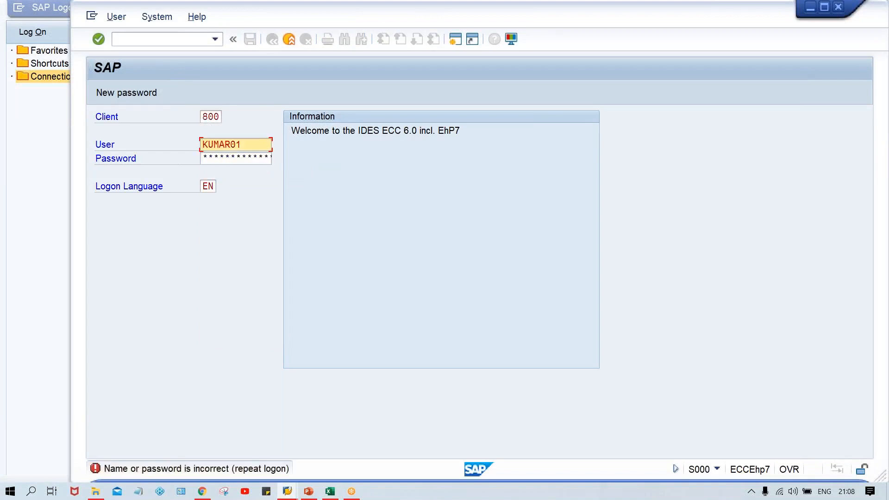
- Log on again with a different saved user name after switching caps lock off
{"action": "key", "text": "Tab"}
{"action": "key", "text": "shift+Tab"}
{"action": "key", "text": "ctrl+a"}
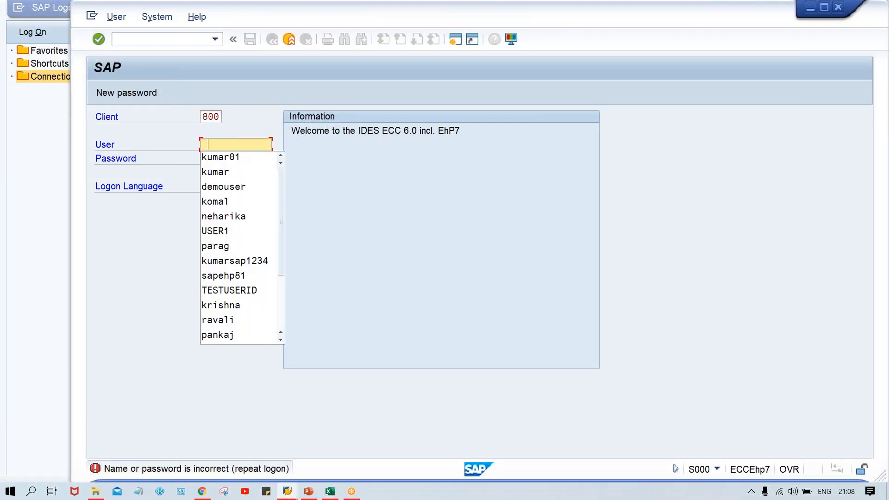
{"action": "key", "text": "Down"}
{"action": "key", "text": "Down"}
{"action": "key", "text": "Return"}
{"action": "key", "text": "Tab"}
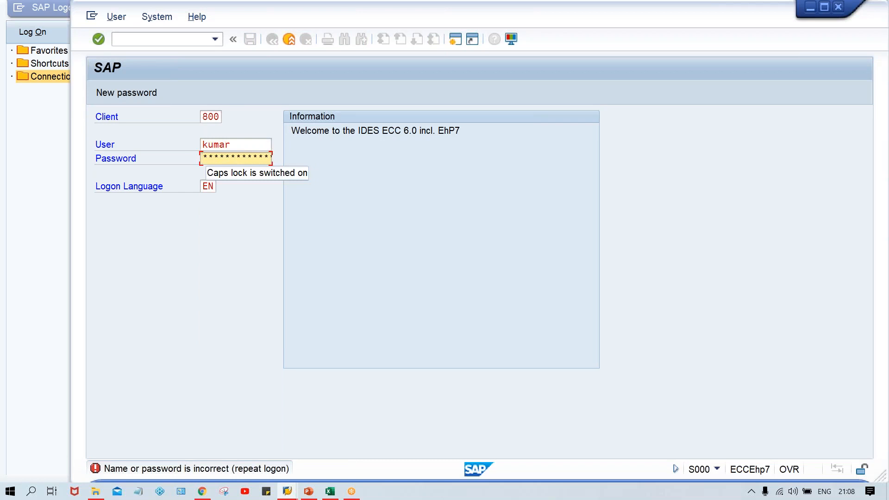
{"action": "key", "text": "Caps_Lock"}
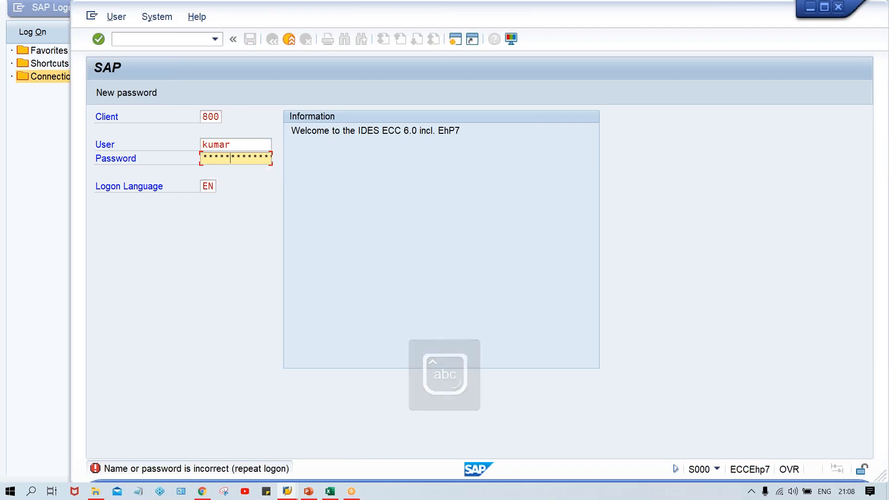
{"action": "key", "text": "Return"}
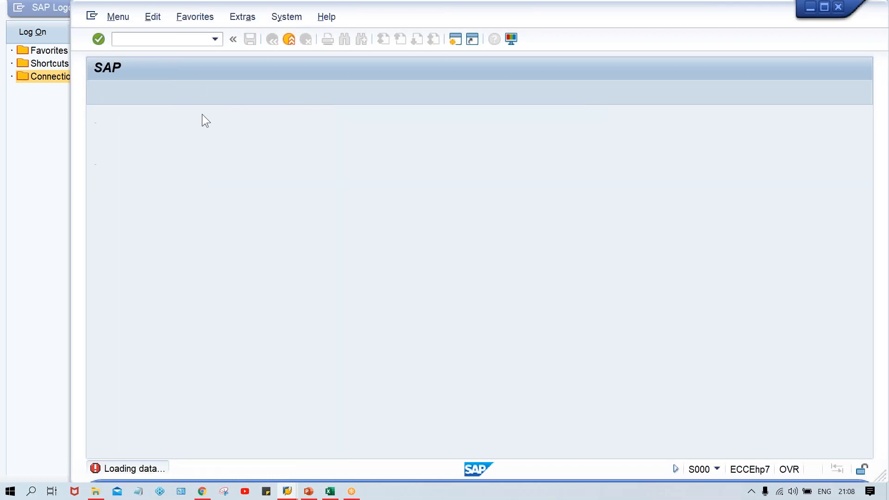
- Start transaction FB60 to enter a vendor invoice
{"action": "key", "text": "Caps_Lock"}
{"action": "type", "text": "FB60"}
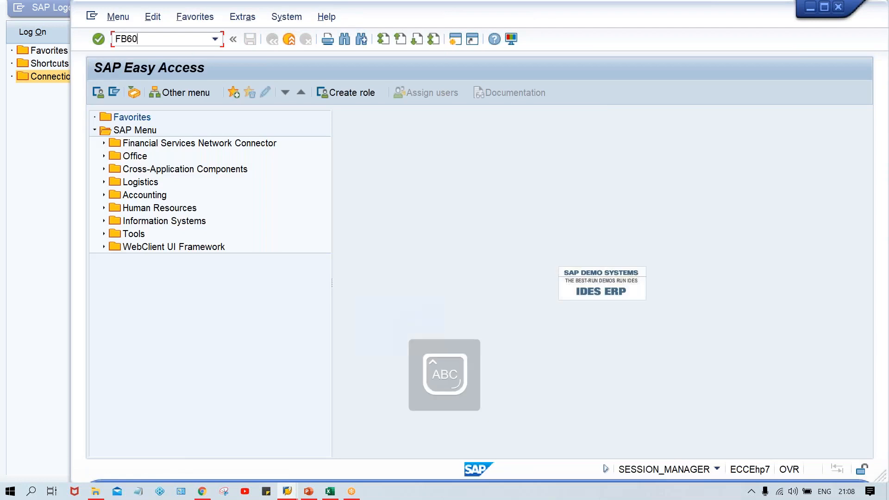
{"action": "key", "text": "Return"}
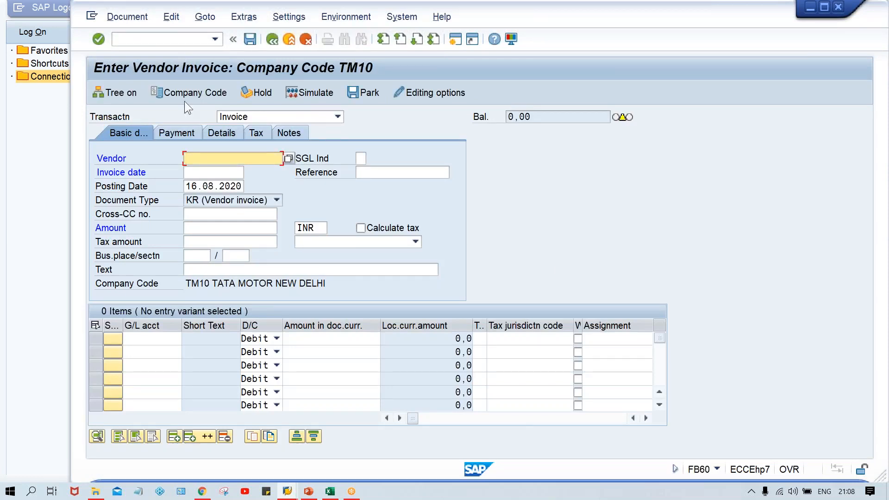
- Switch the invoice's company code to TM02
{"action": "left_click", "coordinate": [187, 91]}
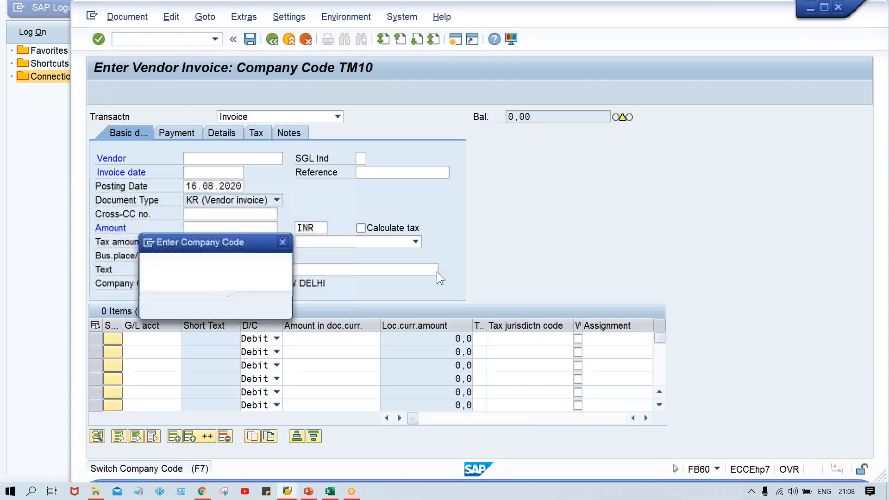
{"action": "type", "text": "02"}
{"action": "key", "text": "Return"}
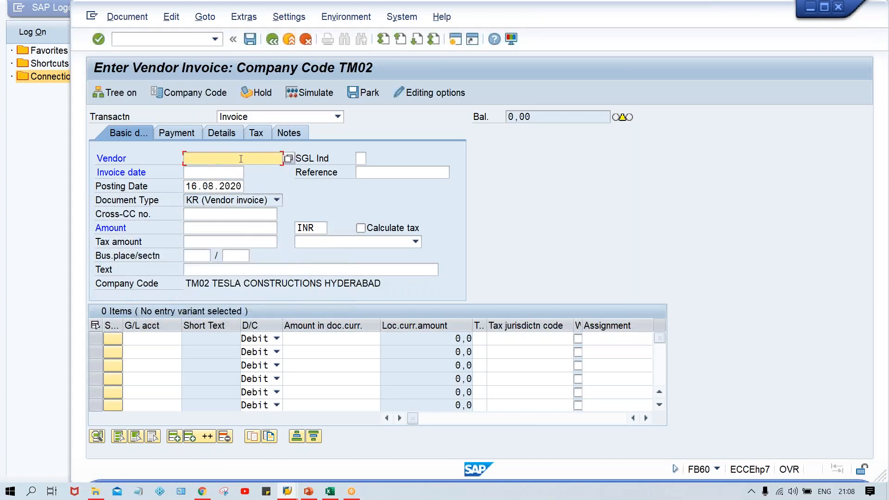
{"action": "left_click", "coordinate": [289, 158]}
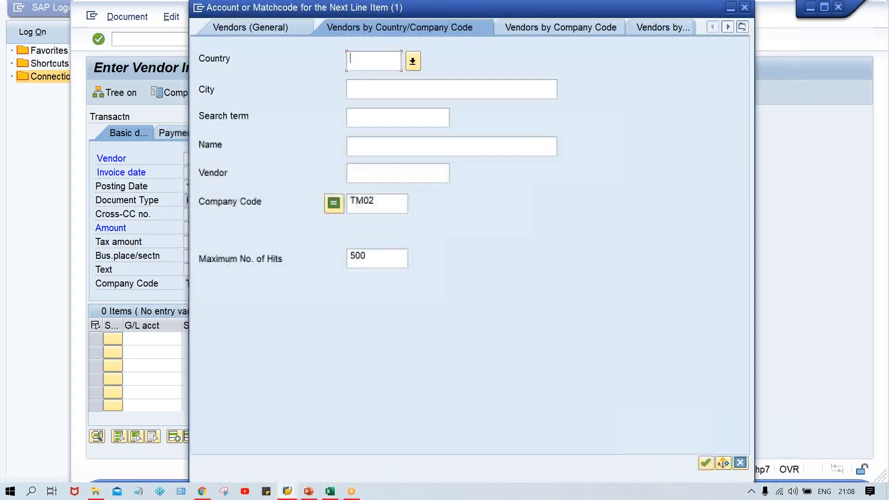
{"action": "left_click", "coordinate": [386, 202]}
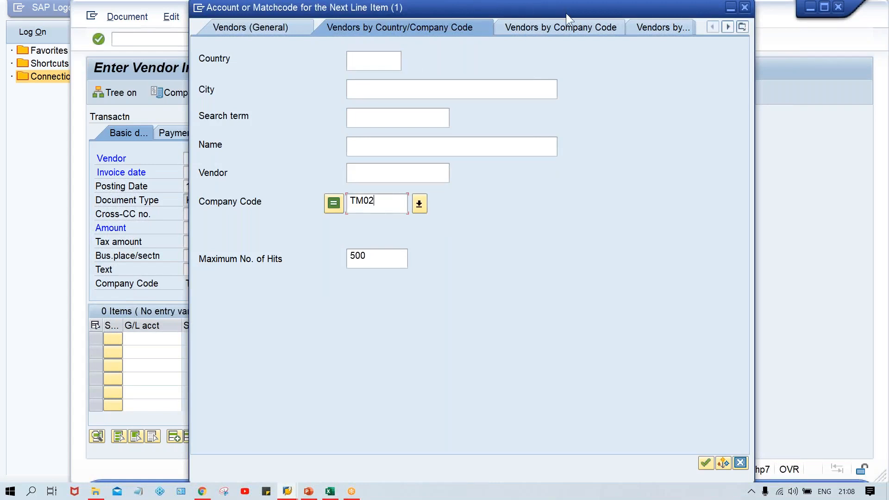
{"action": "left_click_drag", "start_coordinate": [565, 10], "coordinate": [582, 111]}
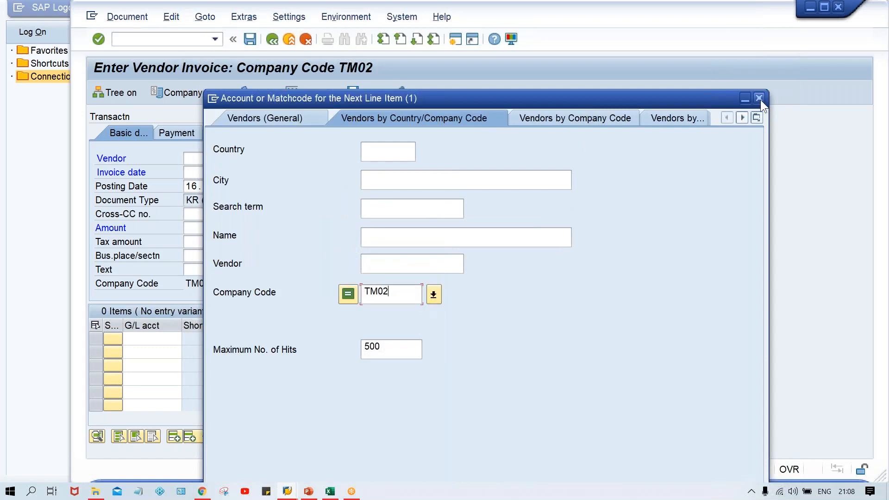
{"action": "left_click", "coordinate": [758, 98]}
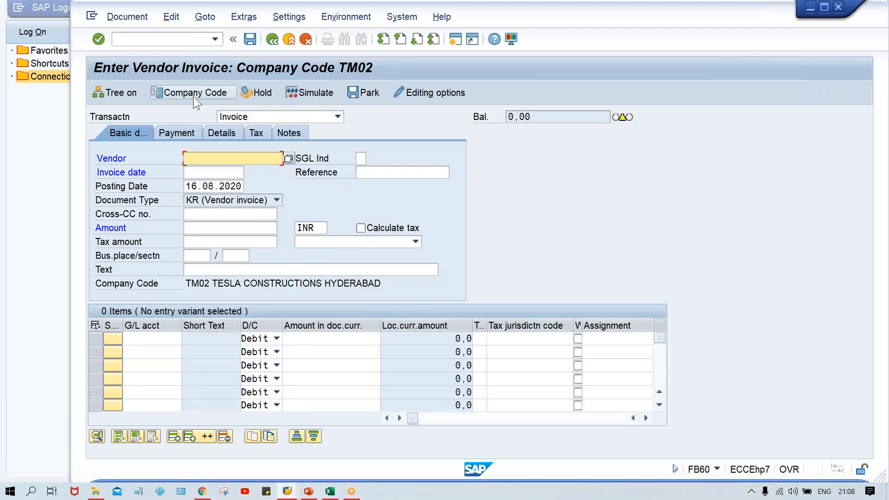
- Switch the invoice's company code to TM00
{"action": "left_click", "coordinate": [193, 97]}
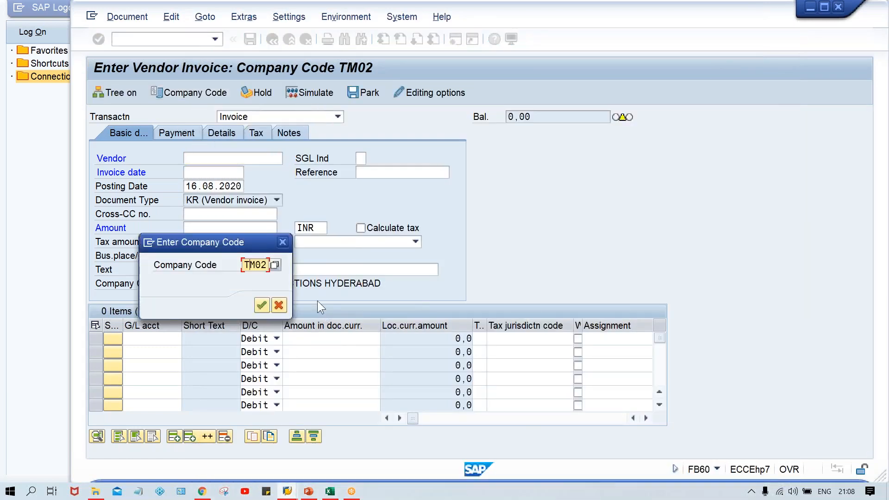
{"action": "type", "text": "TM00"}
{"action": "key", "text": "Return"}
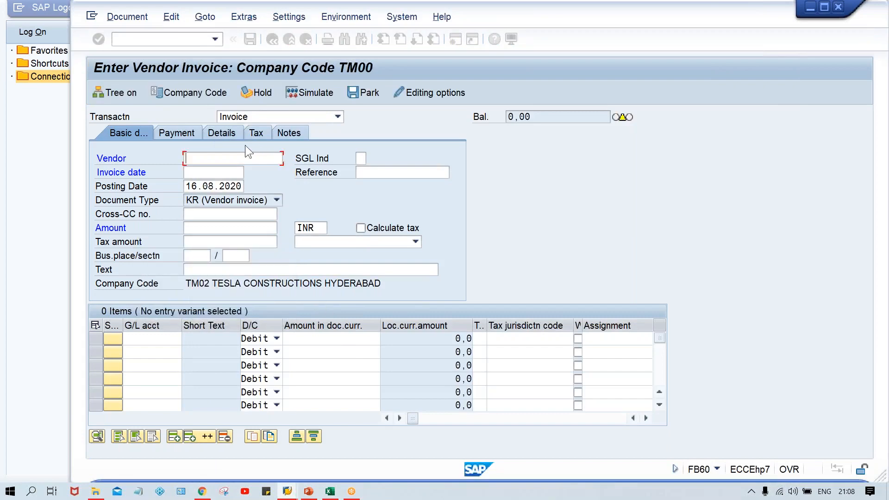
- Search vendors for company code TM00 and select vendor 110003 for the invoice
{"action": "left_click", "coordinate": [288, 158]}
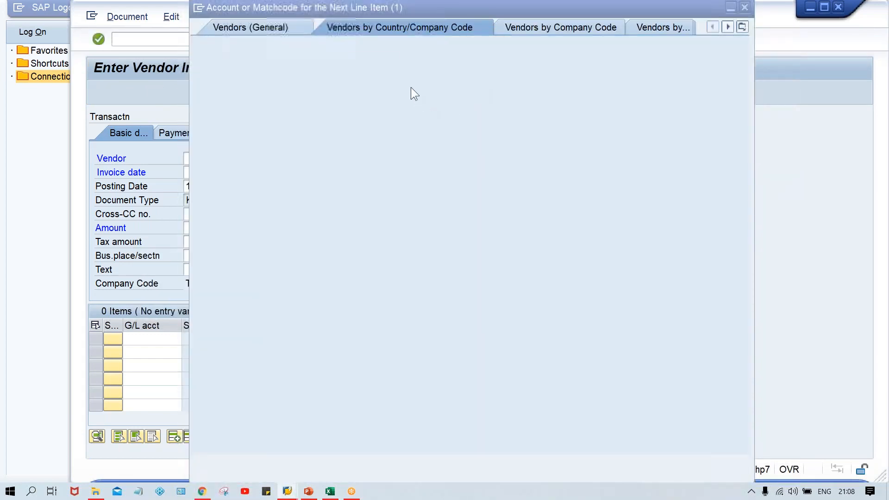
{"action": "left_click", "coordinate": [380, 204]}
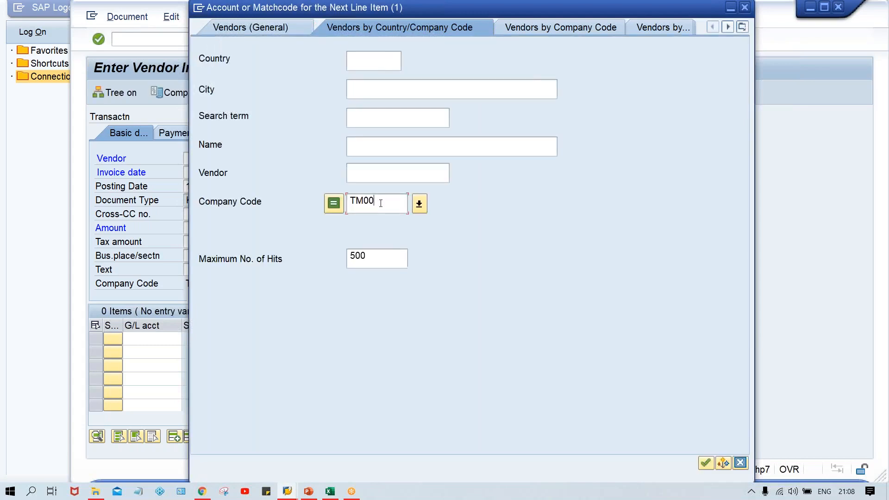
{"action": "key", "text": "Return"}
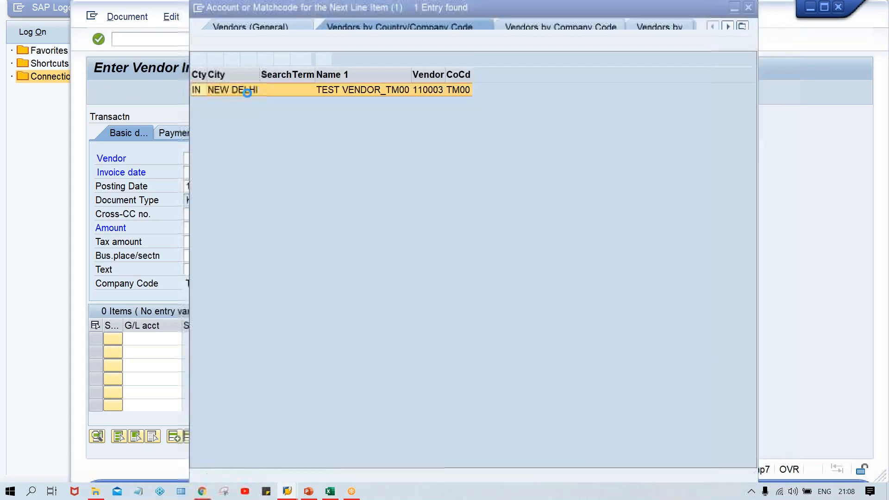
{"action": "double_click", "coordinate": [391, 91]}
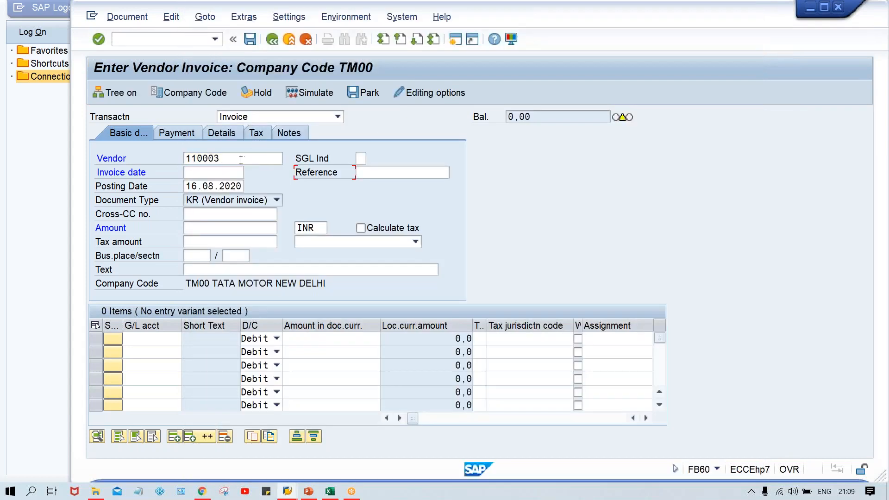
- Enter the invoice date 16.08.2020 and an invoice amount of 1000
{"action": "left_click", "coordinate": [207, 175]}
{"action": "type", "text": "1"}
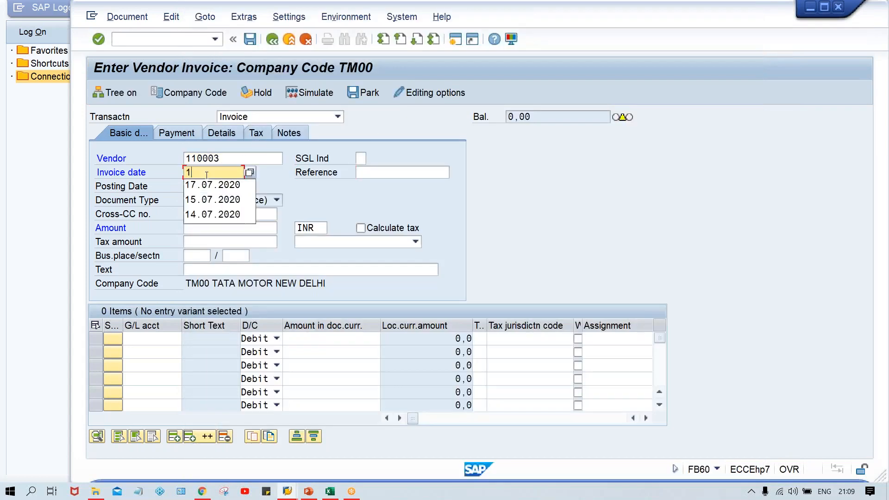
{"action": "type", "text": "6.08.2020"}
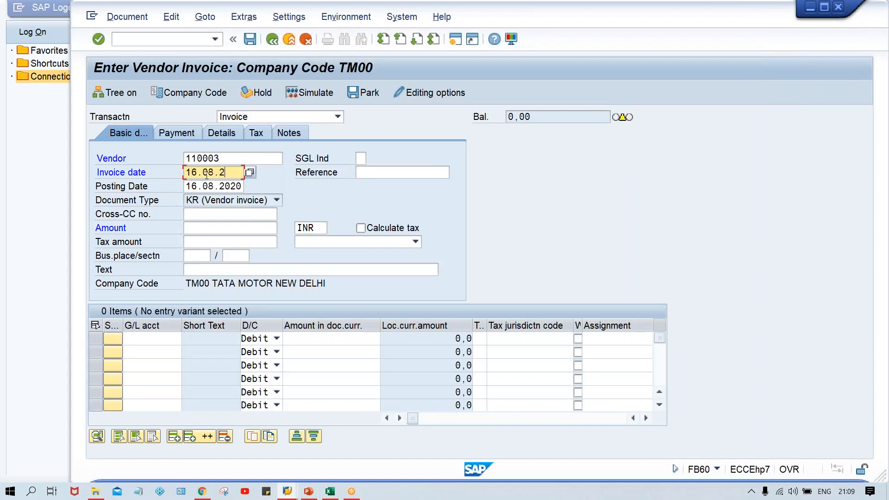
{"action": "key", "text": "Down"}
{"action": "key", "text": "Down"}
{"action": "key", "text": "Down"}
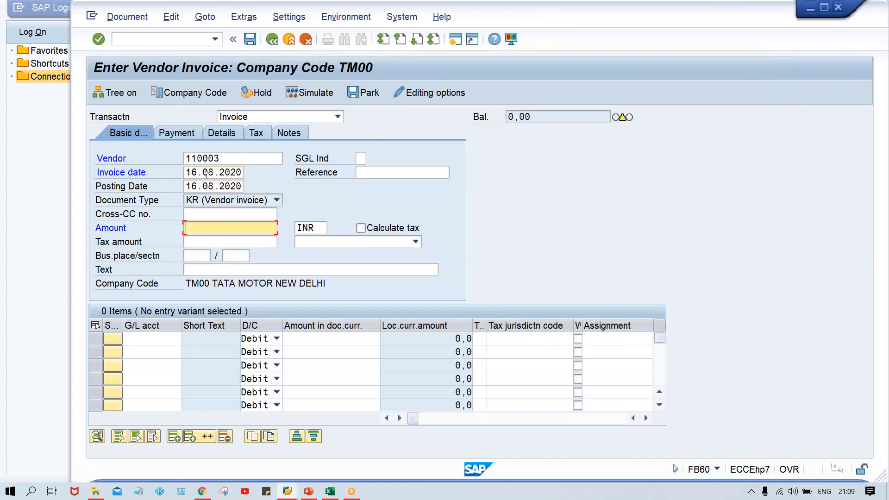
{"action": "type", "text": "1000"}
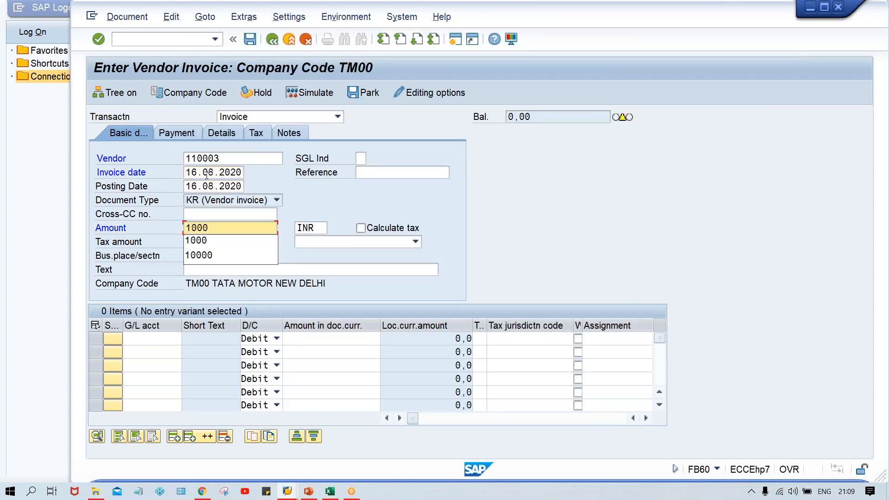
{"action": "left_click", "coordinate": [574, 209]}
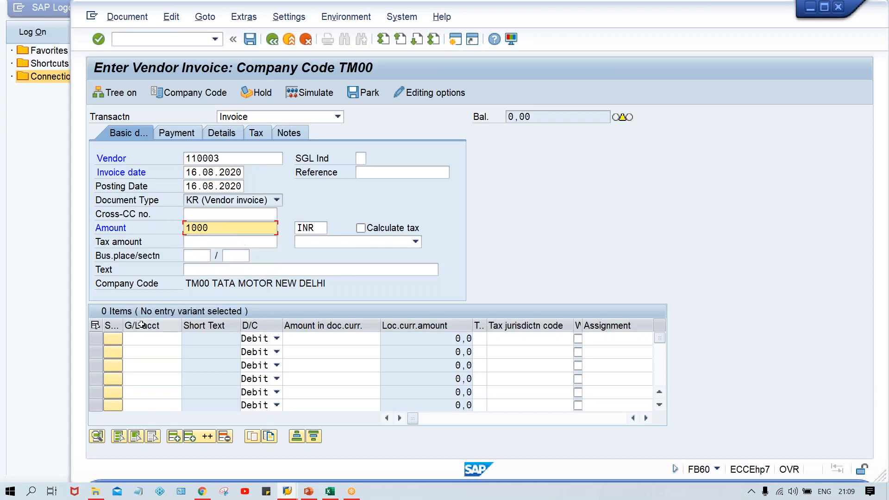
- Add a debit line item for G/L account 4000 with an amount of 1000
{"action": "left_click", "coordinate": [138, 340]}
{"action": "type", "text": "4000"}
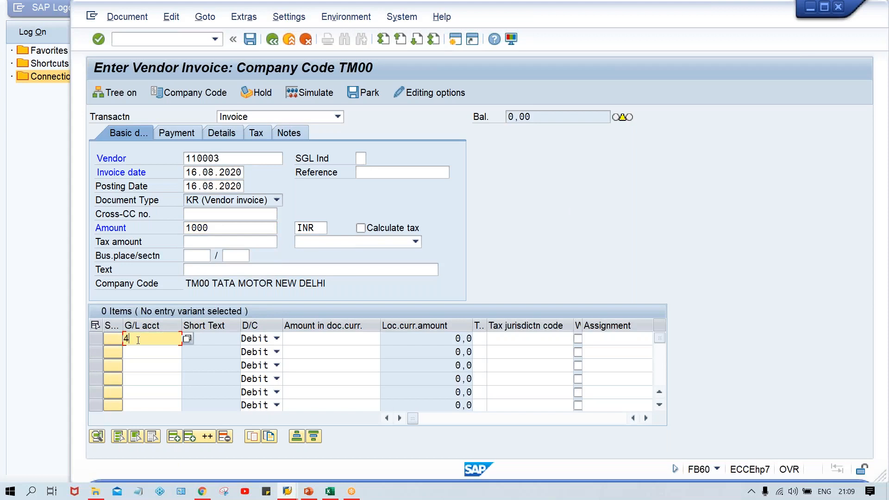
{"action": "key", "text": "Tab"}
{"action": "key", "text": "Tab"}
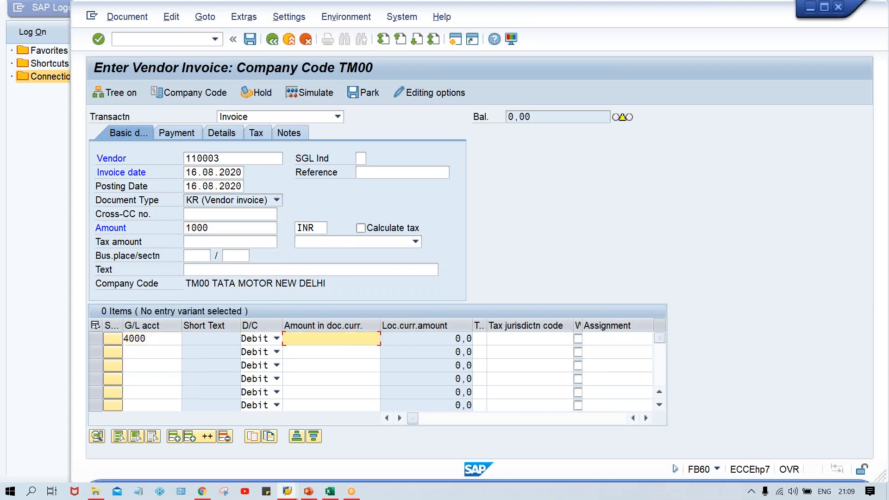
{"action": "type", "text": "1000"}
{"action": "left_click", "coordinate": [227, 226]}
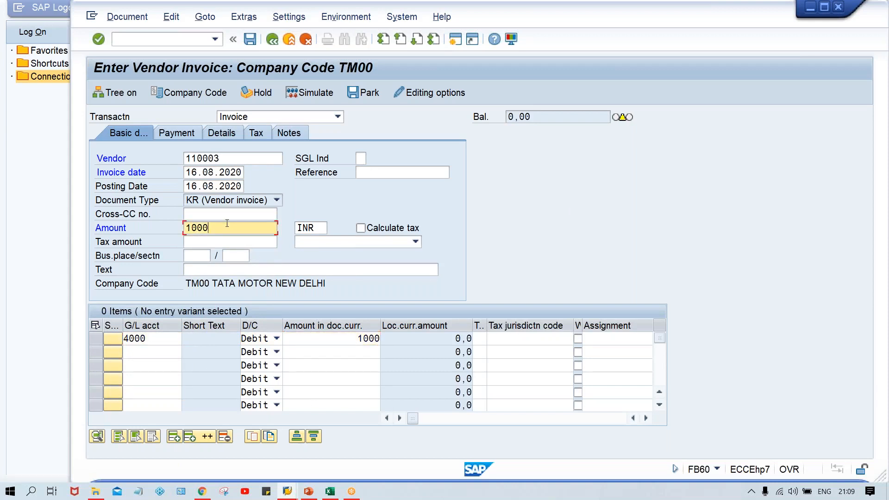
- Check the entered invoice header and line item for posting
{"action": "left_click", "coordinate": [228, 160]}
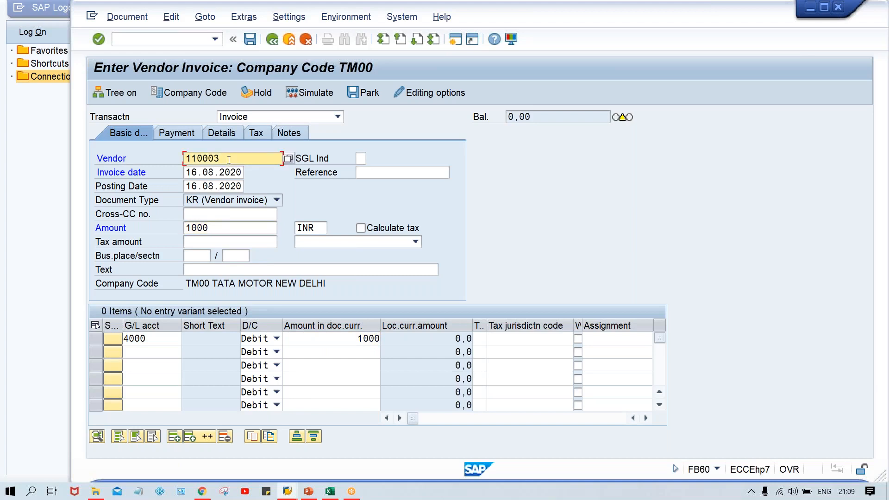
{"action": "left_click", "coordinate": [199, 175]}
{"action": "left_click", "coordinate": [194, 186]}
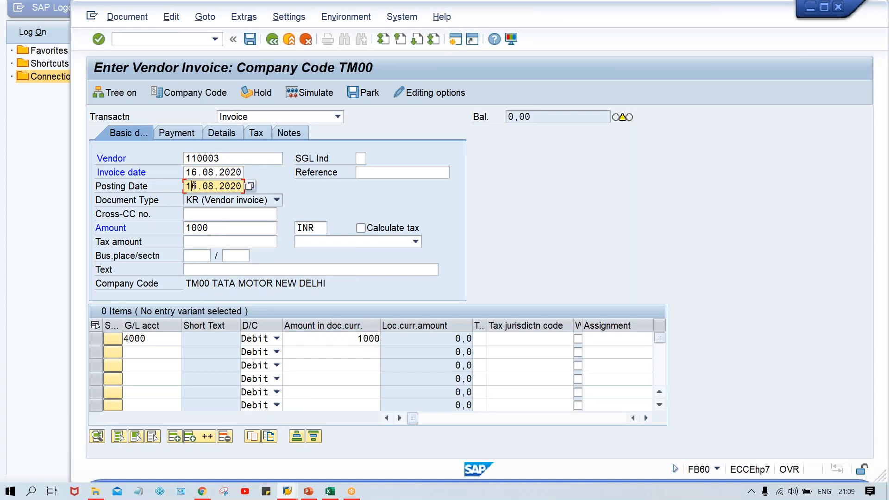
{"action": "key", "text": "Return"}
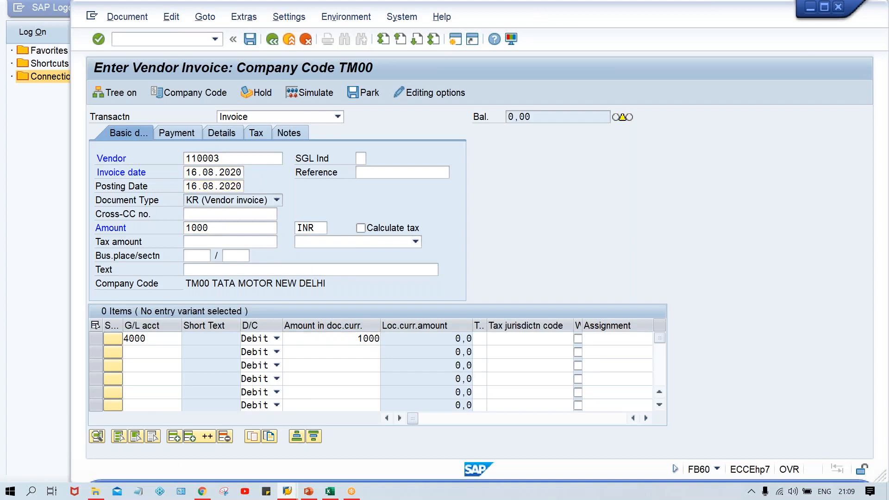
{"action": "key", "text": "Return"}
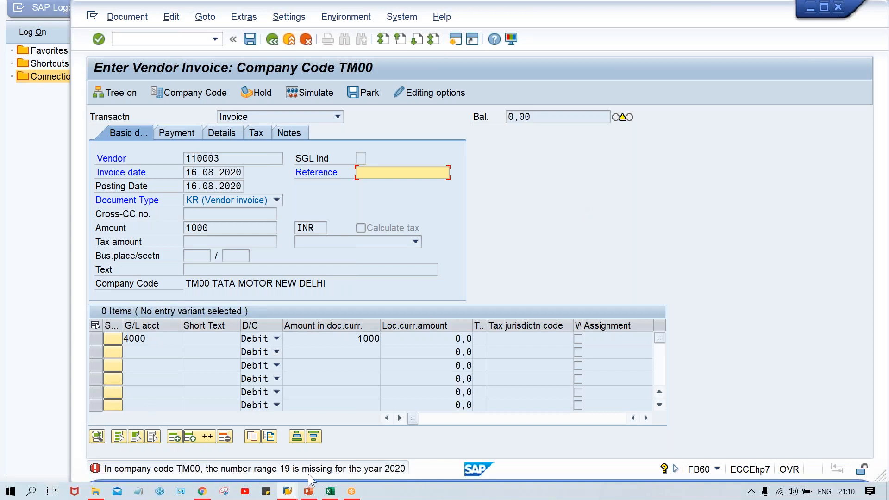
- Open a new session and start transaction OBA7 to maintain document types
{"action": "left_click", "coordinate": [456, 39]}
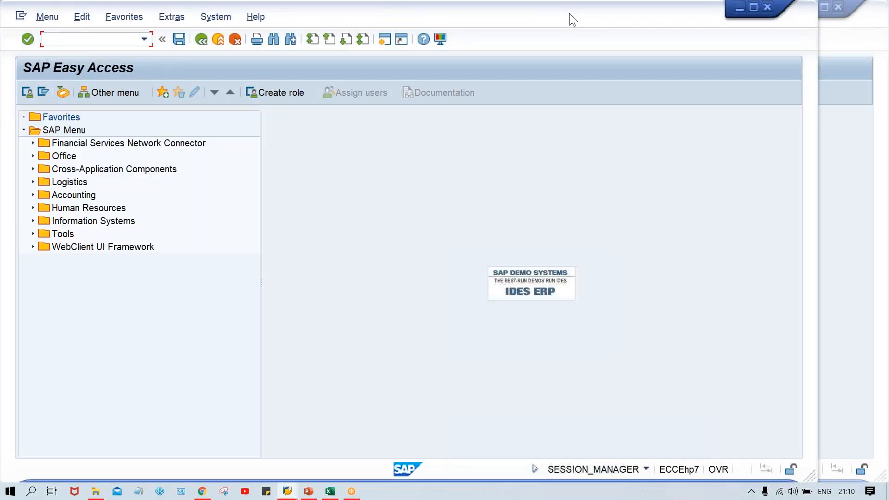
{"action": "left_click_drag", "start_coordinate": [592, 13], "coordinate": [636, 15]}
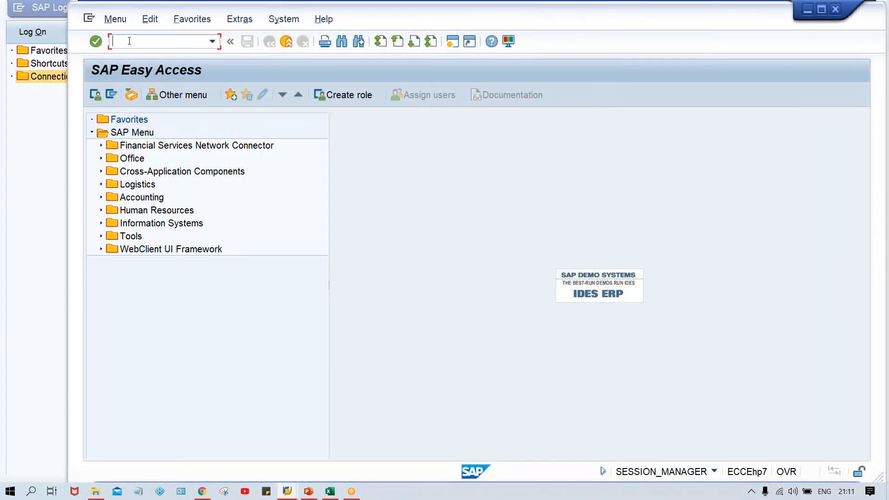
{"action": "type", "text": "OBA7"}
{"action": "key", "text": "Return"}
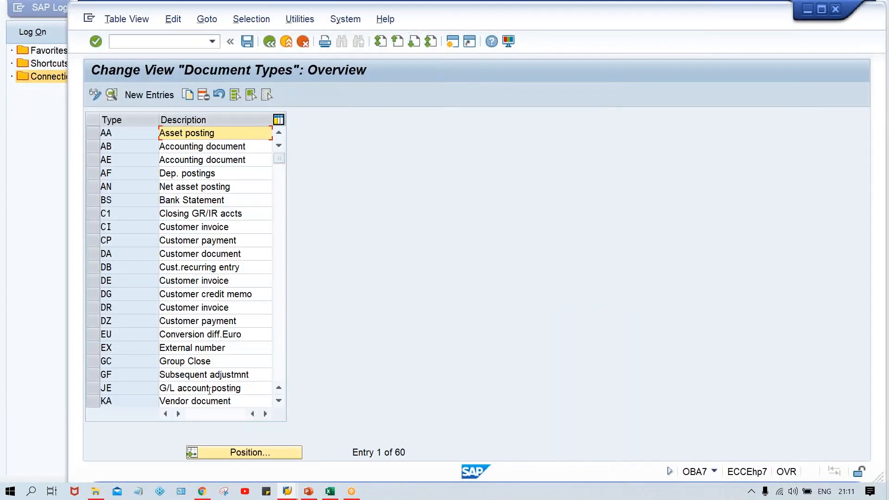
- Locate document type KR and open its details
{"action": "left_click", "coordinate": [254, 457]}
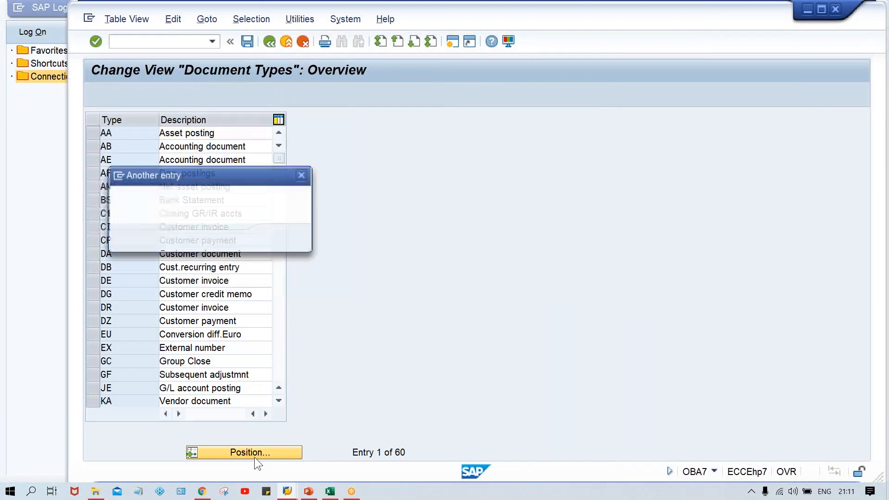
{"action": "type", "text": "KR"}
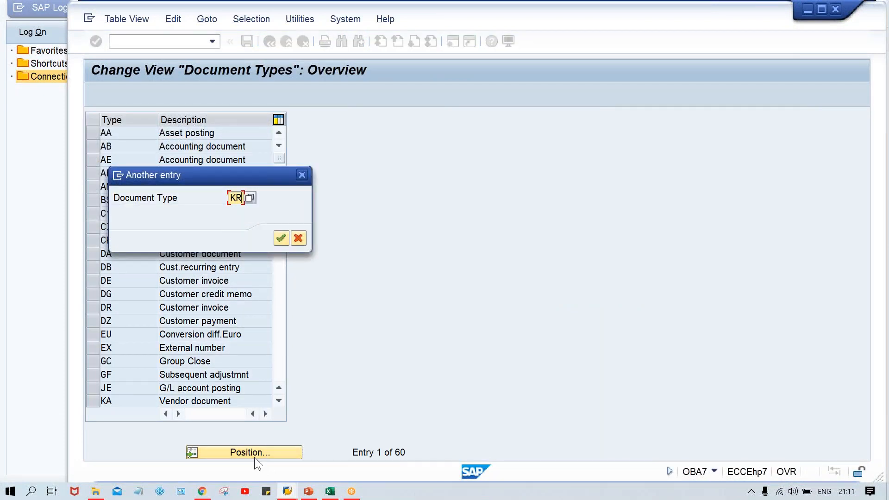
{"action": "key", "text": "Return"}
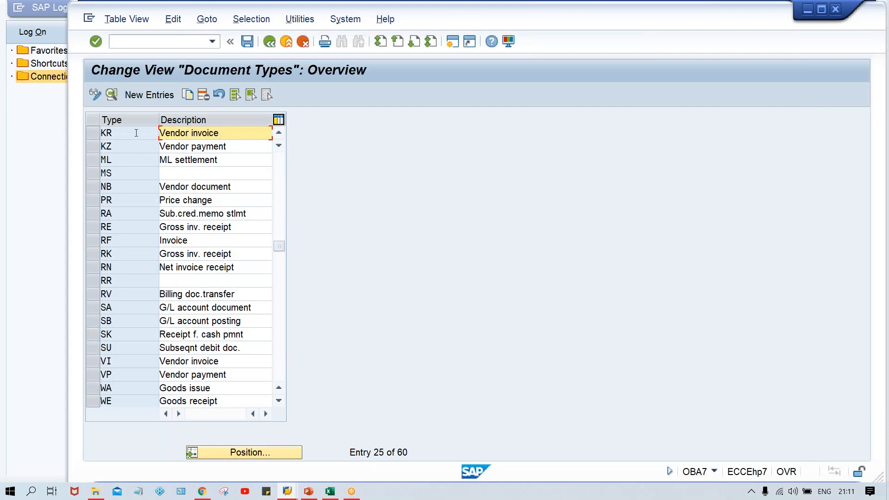
{"action": "double_click", "coordinate": [136, 133]}
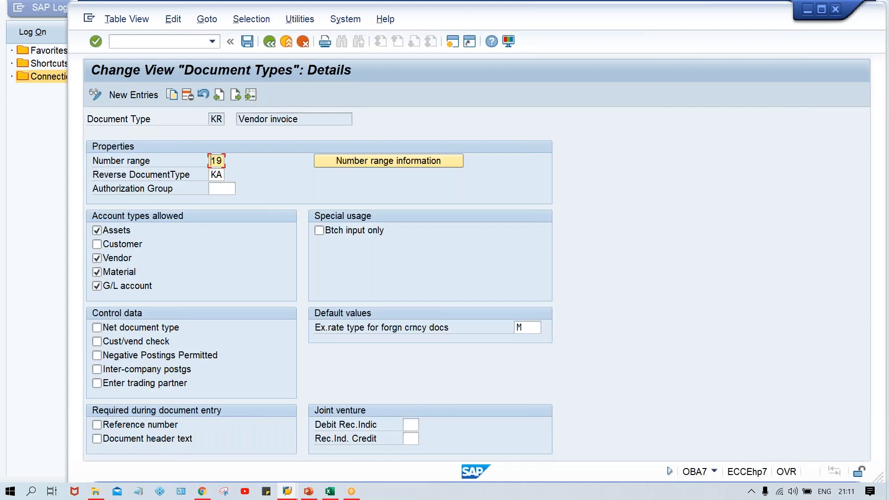
- Open the accounting document number range intervals for company code TM00 in change mode
{"action": "left_click", "coordinate": [401, 163]}
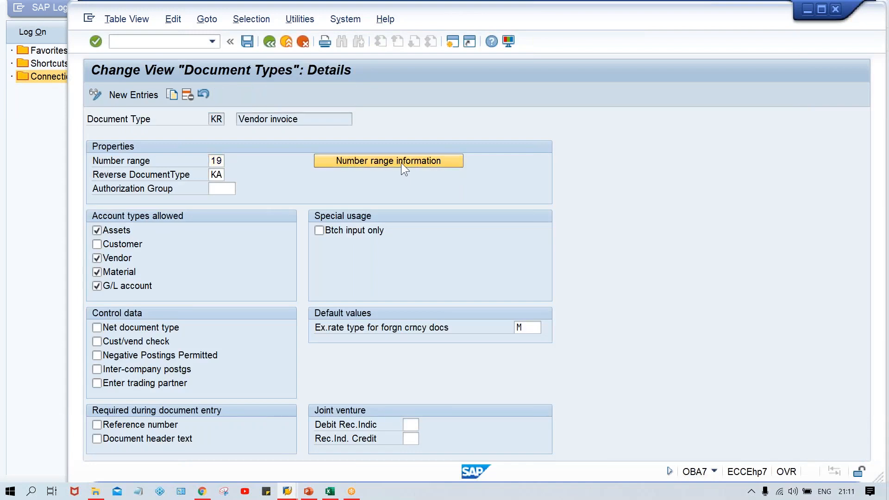
{"action": "type", "text": "T"}
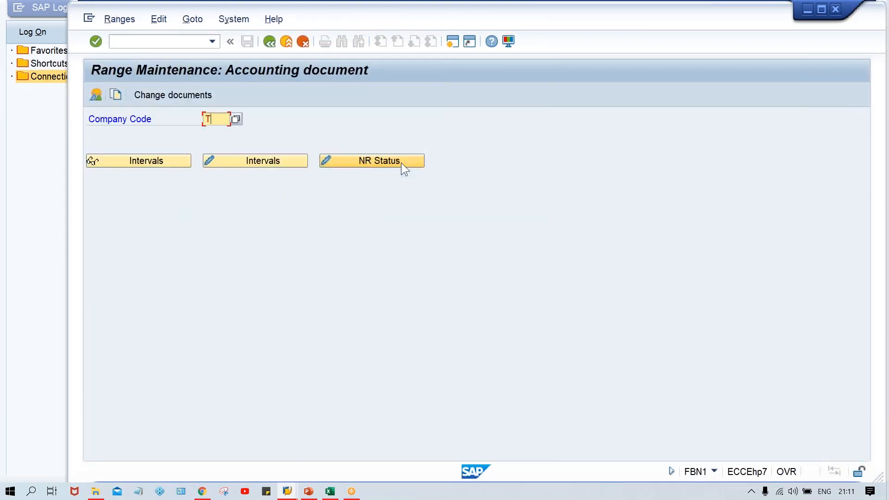
{"action": "type", "text": "M00"}
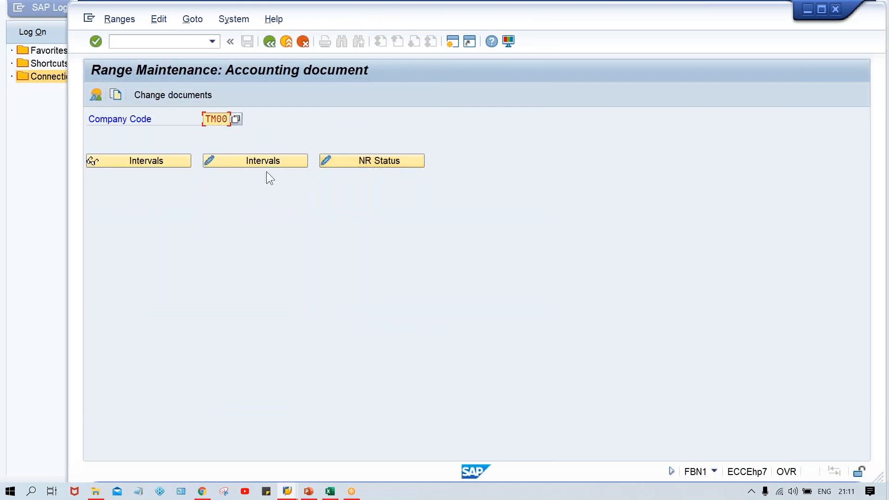
{"action": "left_click", "coordinate": [246, 160]}
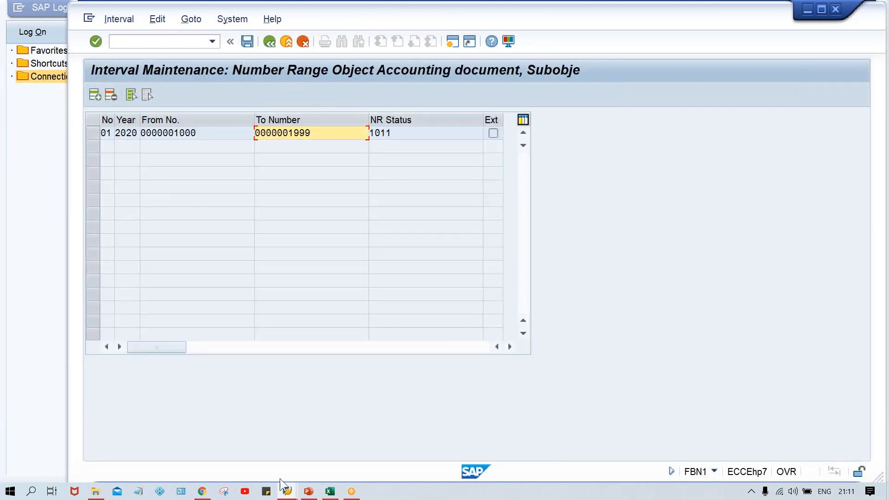
- Switch back to the vendor invoice session
{"action": "mouse_move", "coordinate": [288, 492]}
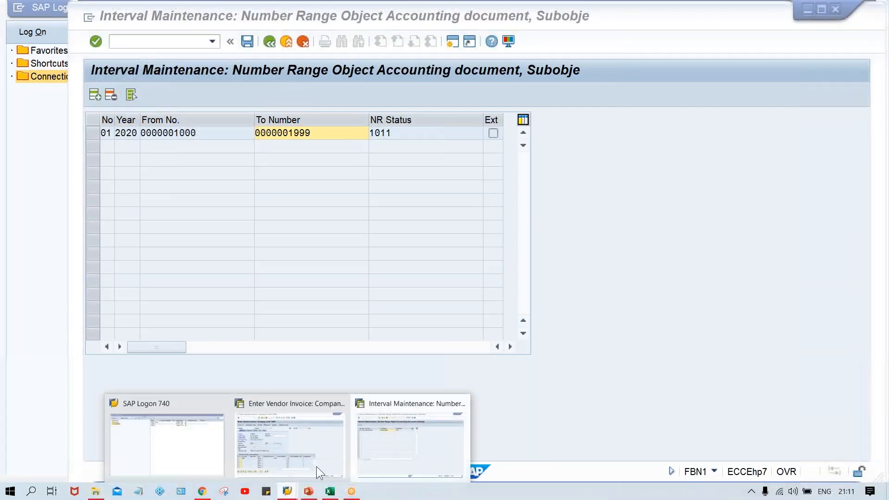
{"action": "left_click", "coordinate": [316, 466]}
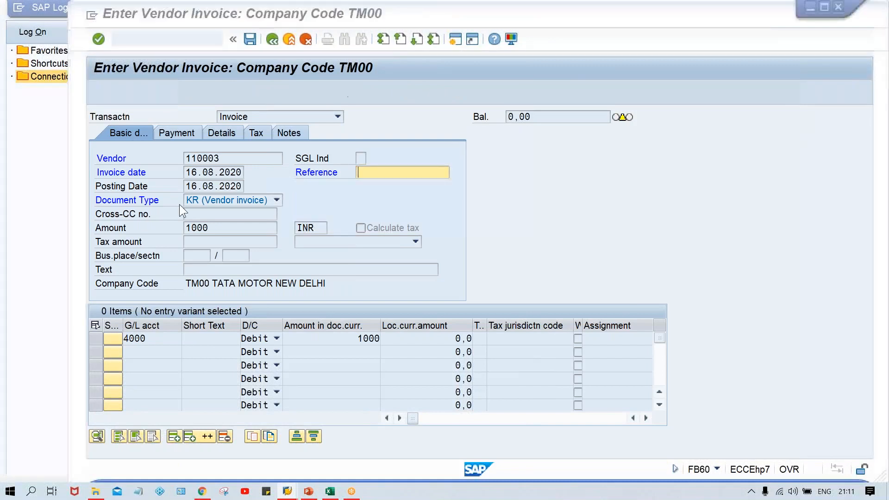
- Insert a new number range interval 19 for year 2020 from 2000 to 2999 and save it, confirming the transport notice
{"action": "key", "text": "alt+Tab"}
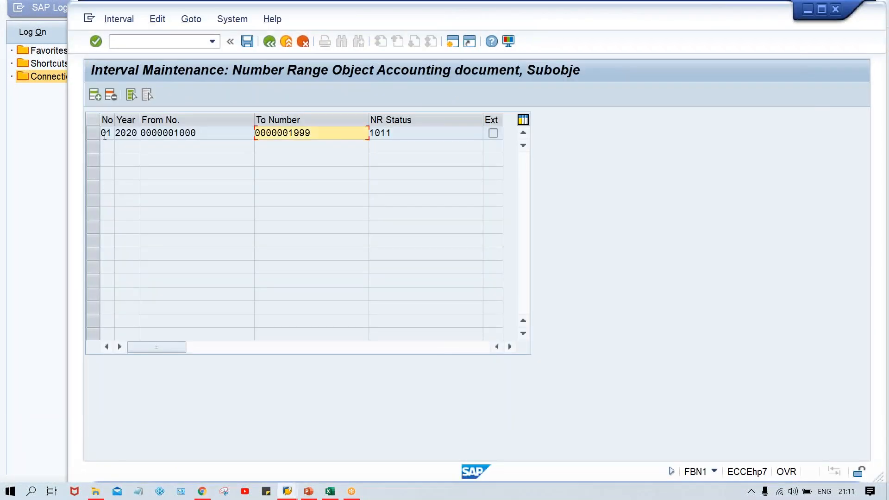
{"action": "left_click", "coordinate": [94, 95]}
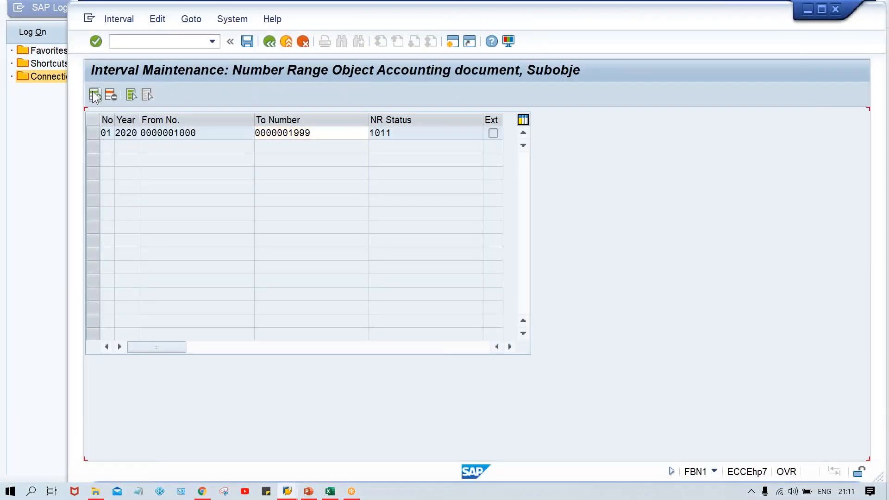
{"action": "type", "text": "19 "}
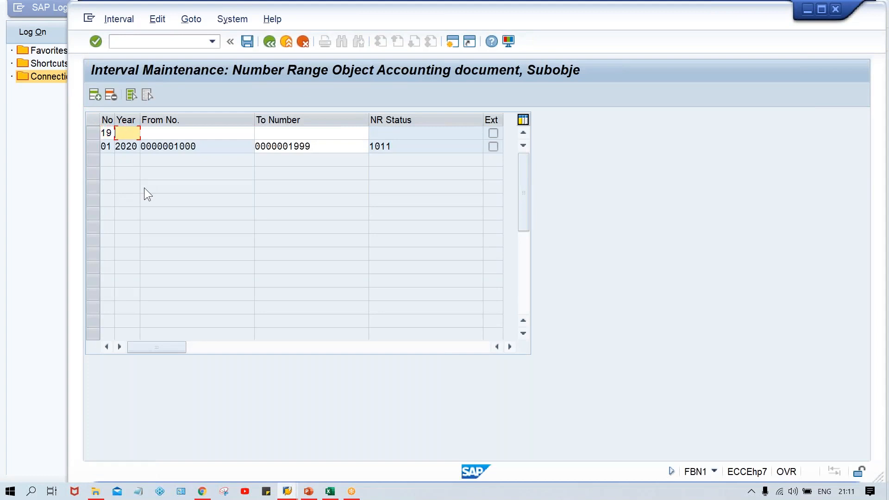
{"action": "type", "text": "2020"}
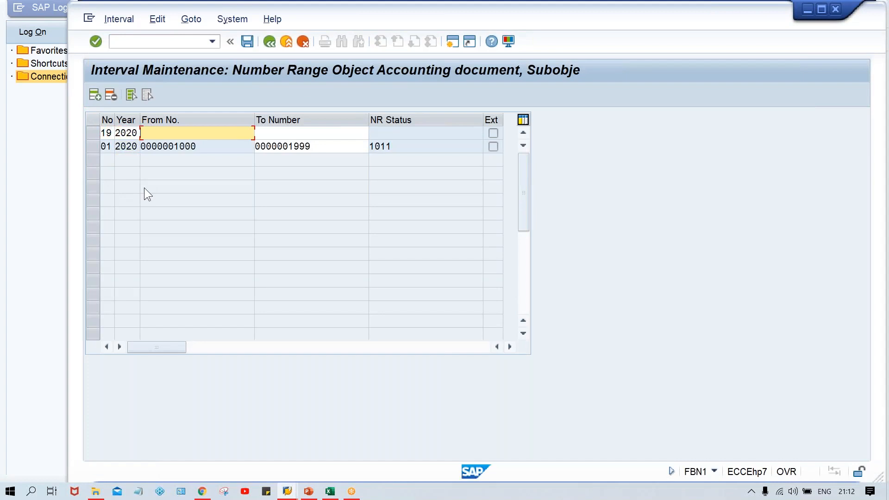
{"action": "type", "text": "2"}
{"action": "key", "text": "Down"}
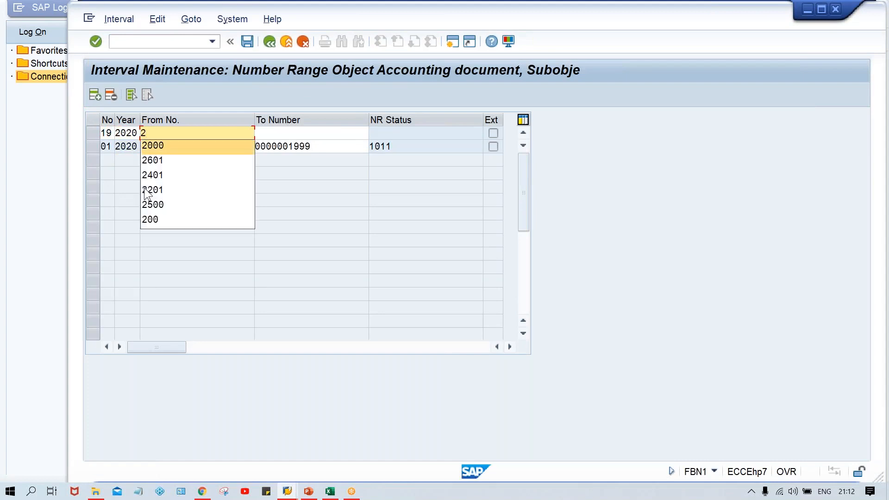
{"action": "key", "text": "Return"}
{"action": "type", "text": "2999"}
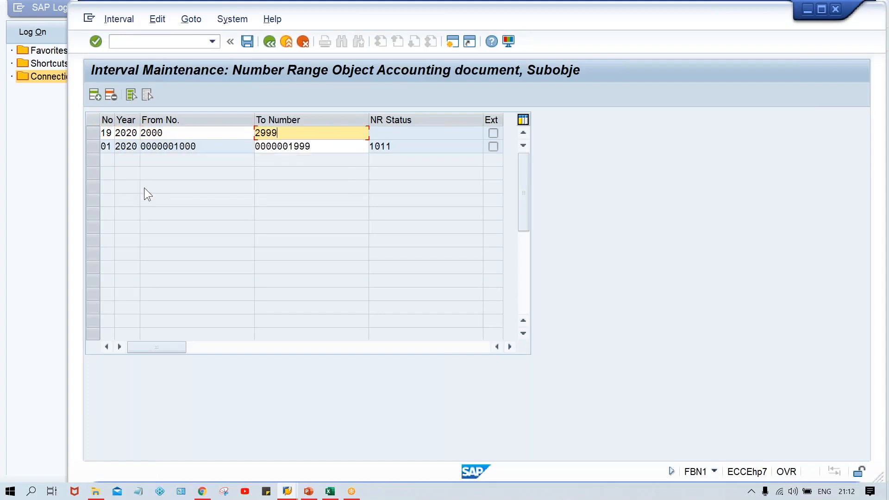
{"action": "key", "text": "Return"}
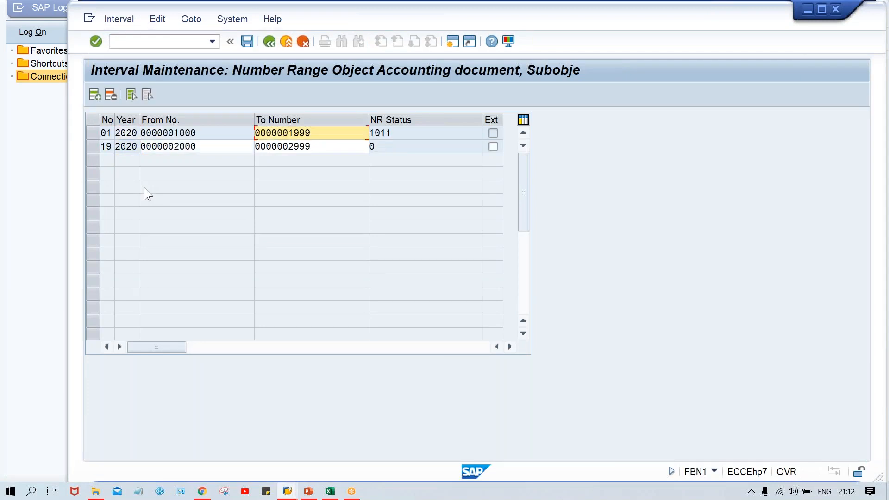
{"action": "key", "text": "ctrl+s"}
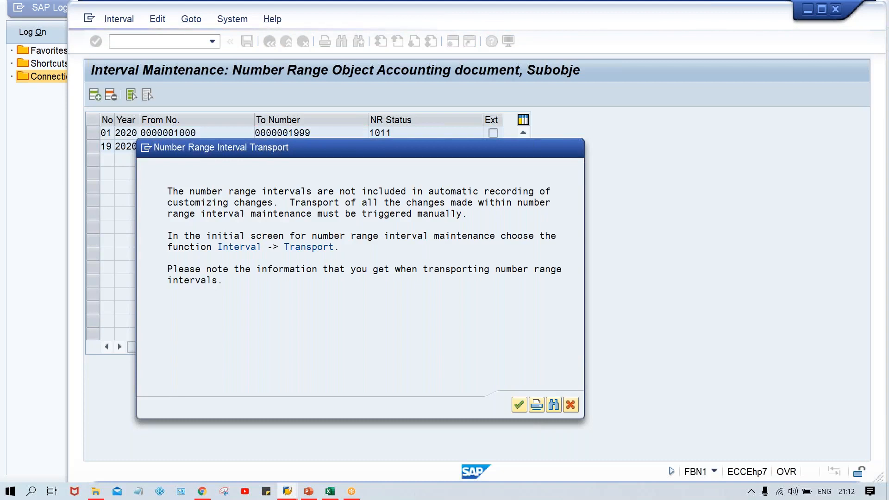
{"action": "key", "text": "Return"}
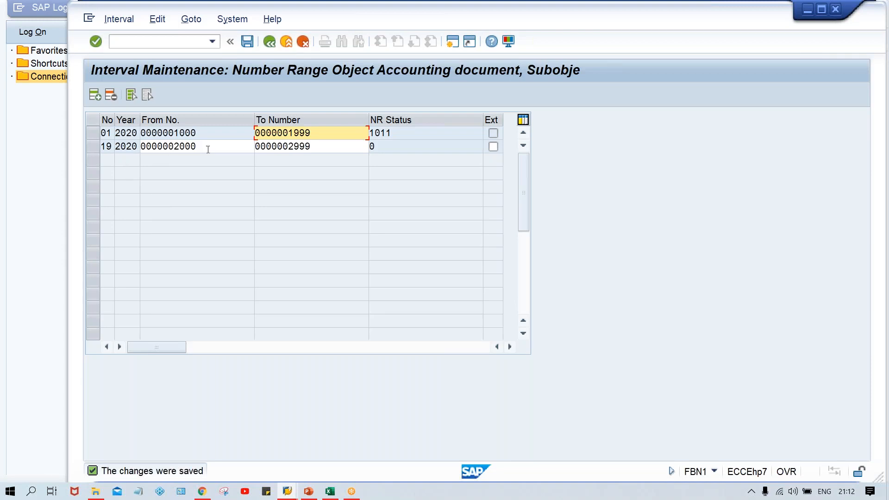
{"action": "left_click", "coordinate": [91, 151]}
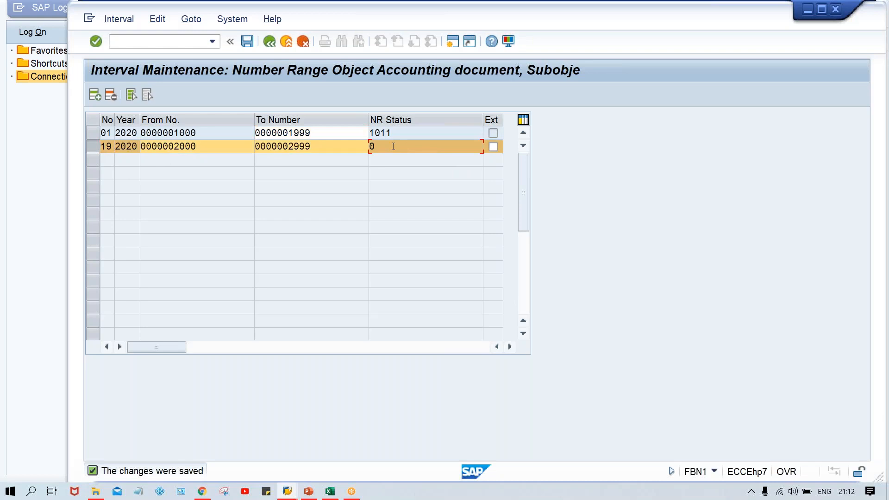
{"action": "left_click", "coordinate": [93, 132]}
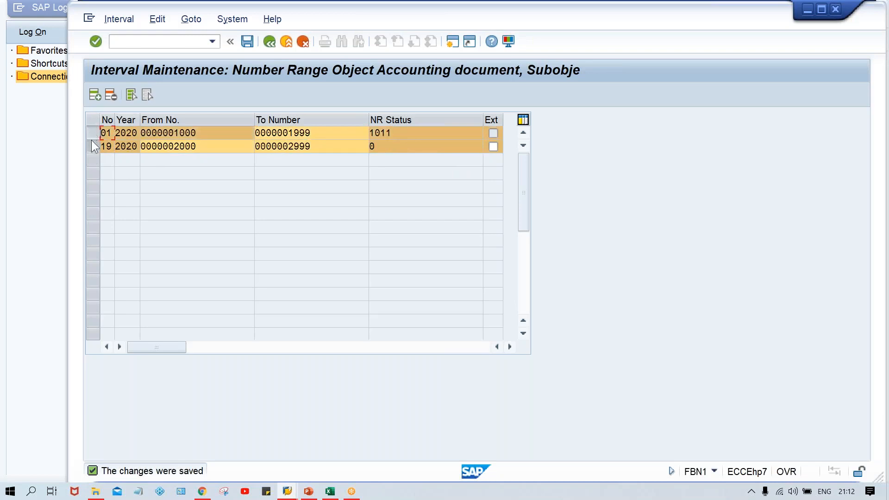
{"action": "left_click", "coordinate": [92, 145]}
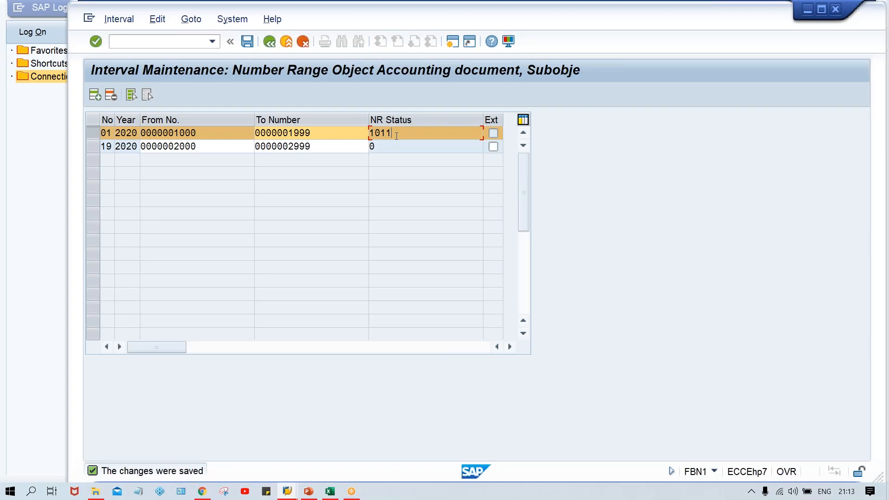
- Return to the vendor invoice, simulate the document and post it
{"action": "key", "text": "alt+Tab"}
{"action": "key", "text": "alt+Tab"}
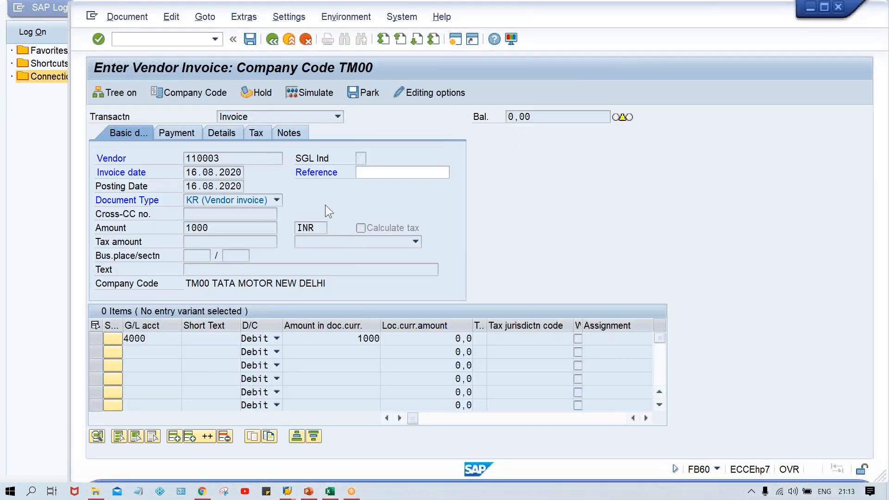
{"action": "key", "text": "Return"}
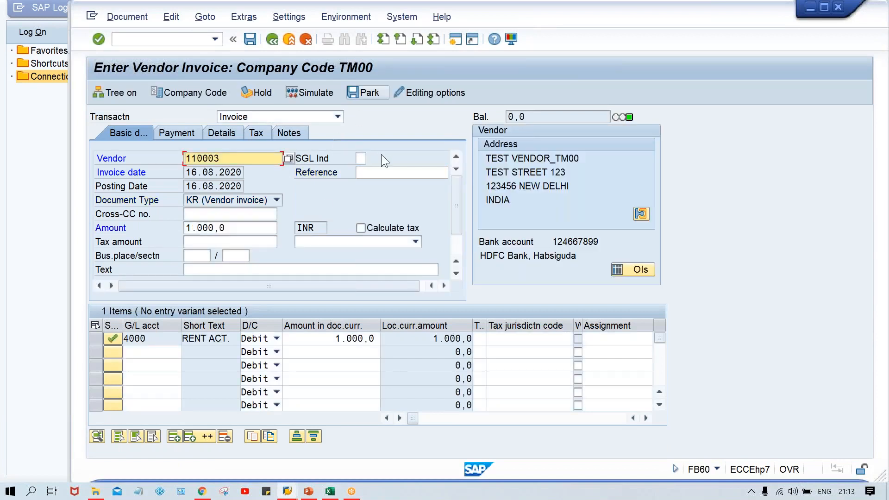
{"action": "left_click", "coordinate": [318, 92]}
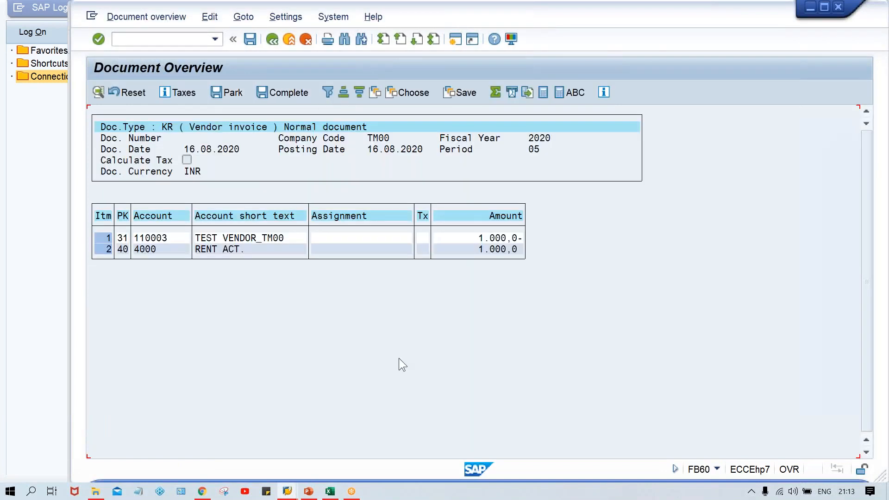
{"action": "left_click", "coordinate": [250, 39]}
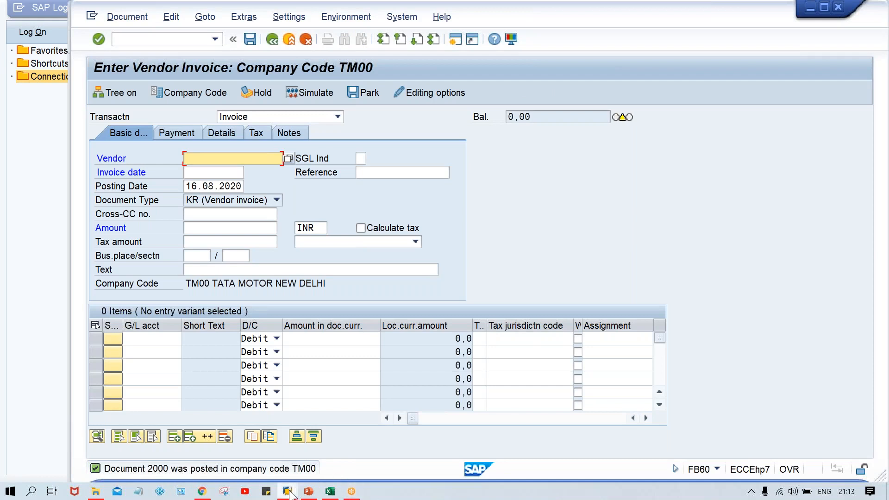
- Go back to the number range session and reopen the TM00 intervals to check the new interval's number status
{"action": "mouse_move", "coordinate": [288, 493]}
{"action": "left_click", "coordinate": [407, 440]}
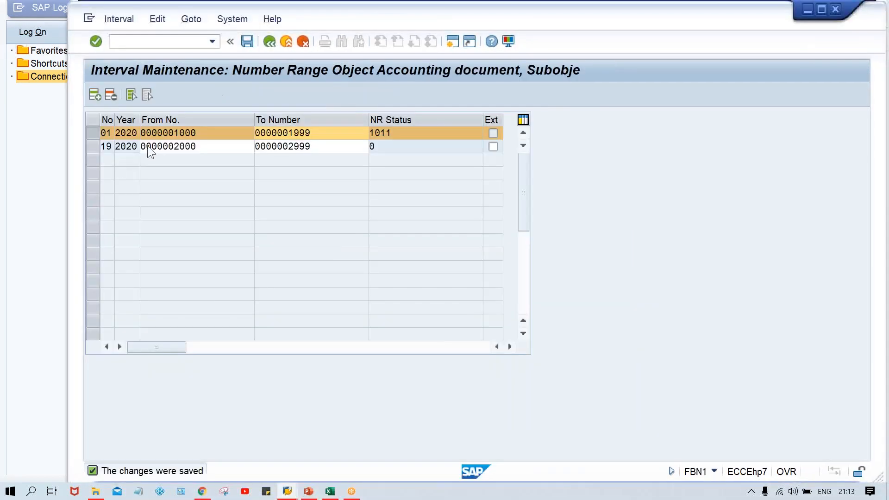
{"action": "left_click", "coordinate": [96, 132]}
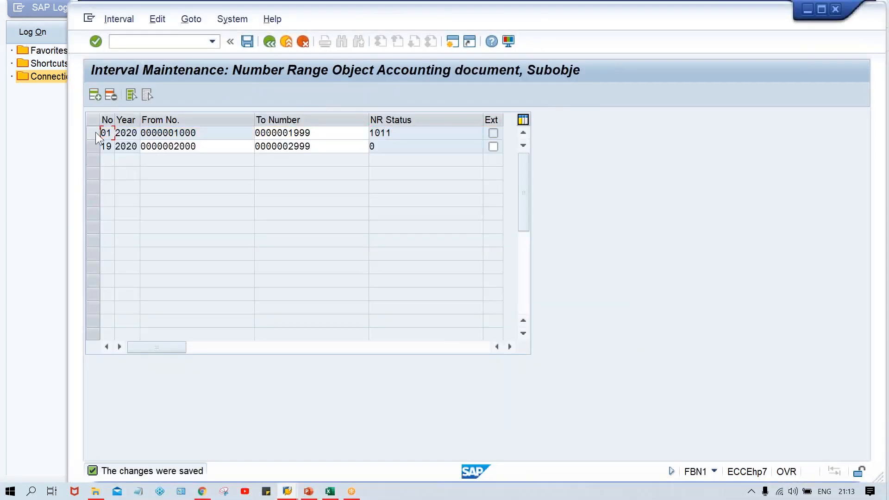
{"action": "left_click", "coordinate": [96, 146]}
{"action": "left_click", "coordinate": [230, 147]}
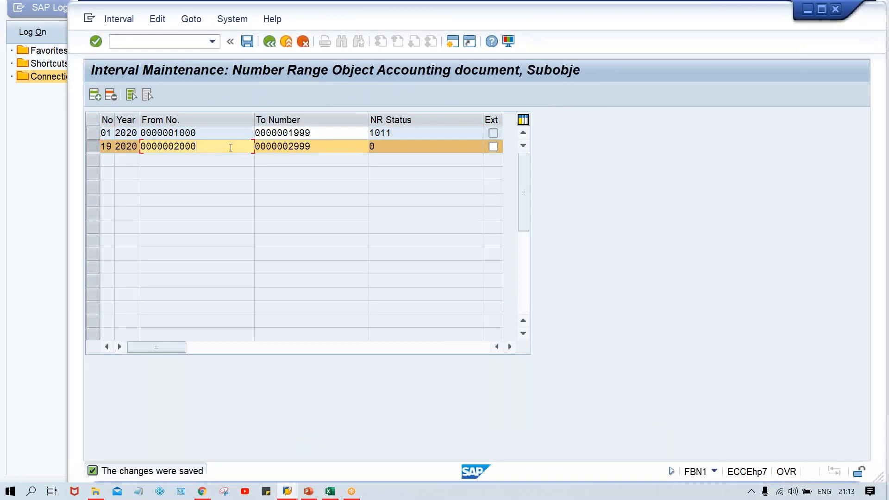
{"action": "left_click", "coordinate": [341, 147]}
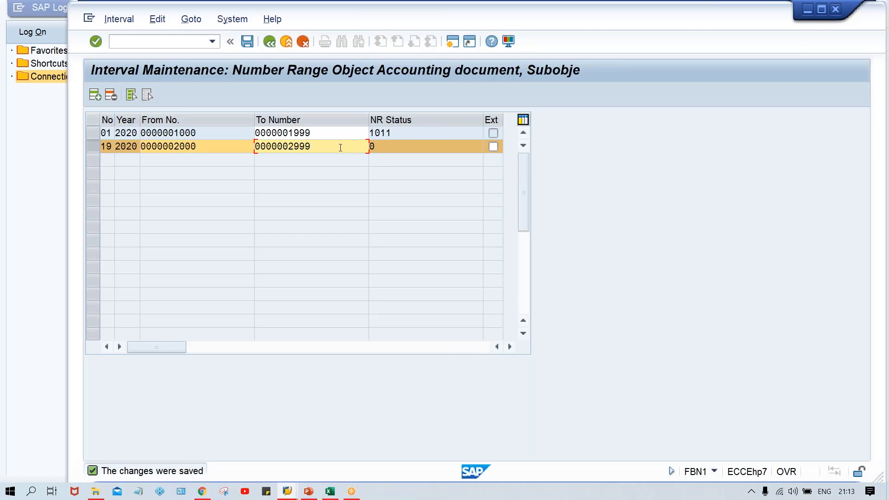
{"action": "left_click", "coordinate": [389, 149]}
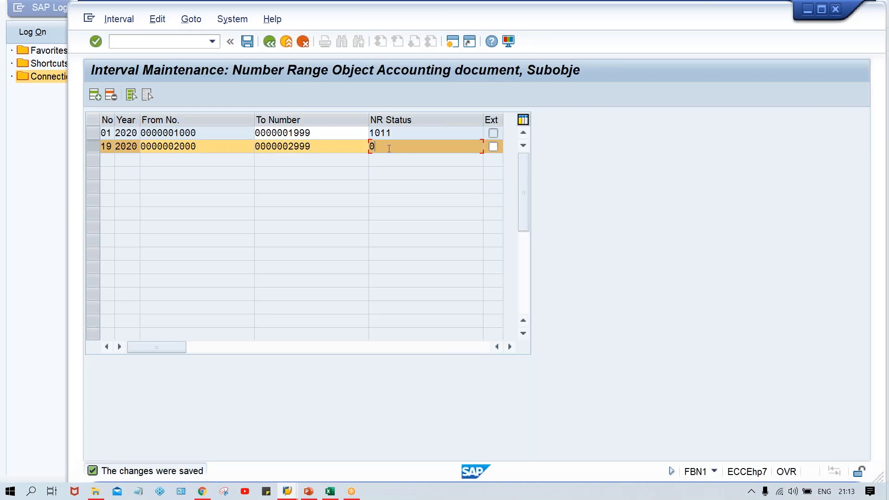
{"action": "left_click", "coordinate": [210, 144]}
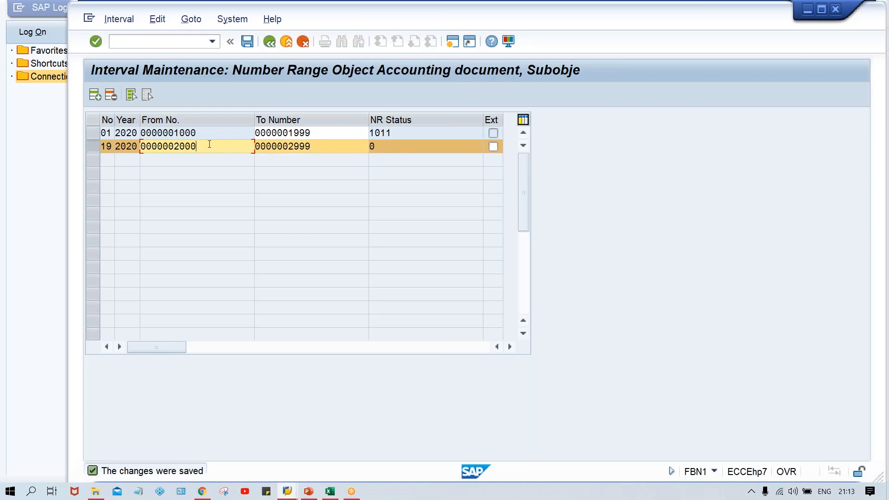
{"action": "left_click", "coordinate": [397, 147]}
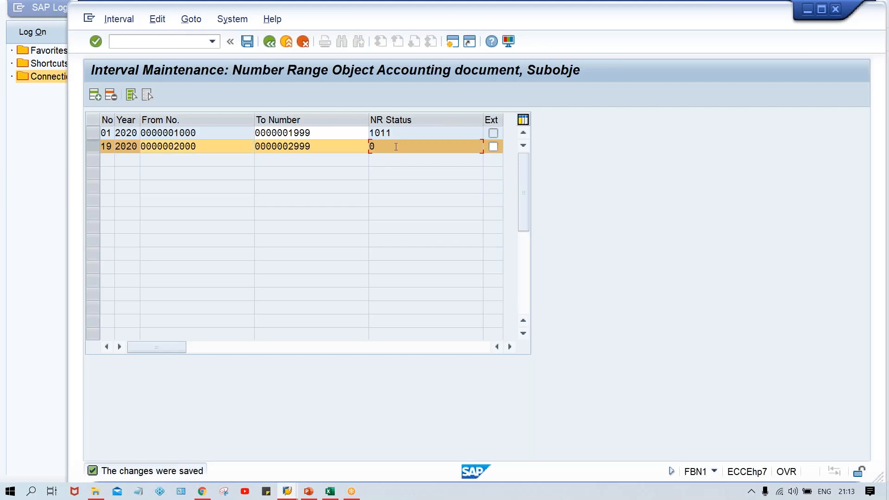
{"action": "left_click", "coordinate": [269, 42]}
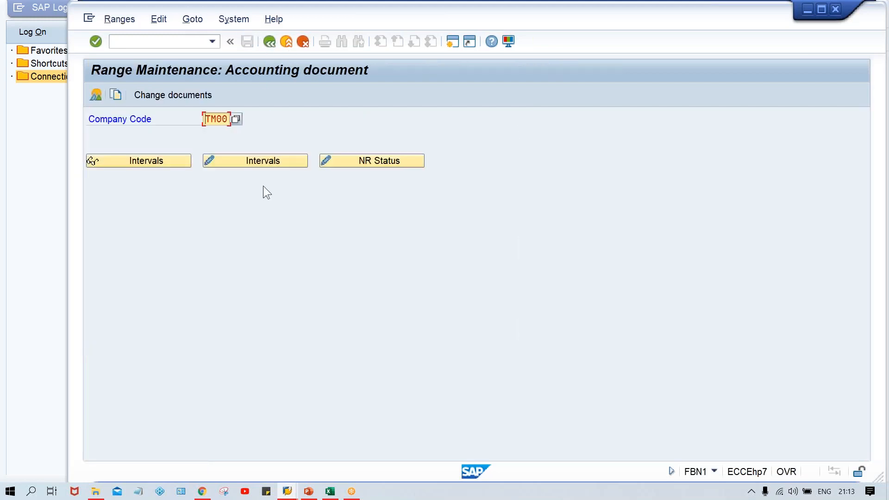
{"action": "left_click", "coordinate": [244, 163]}
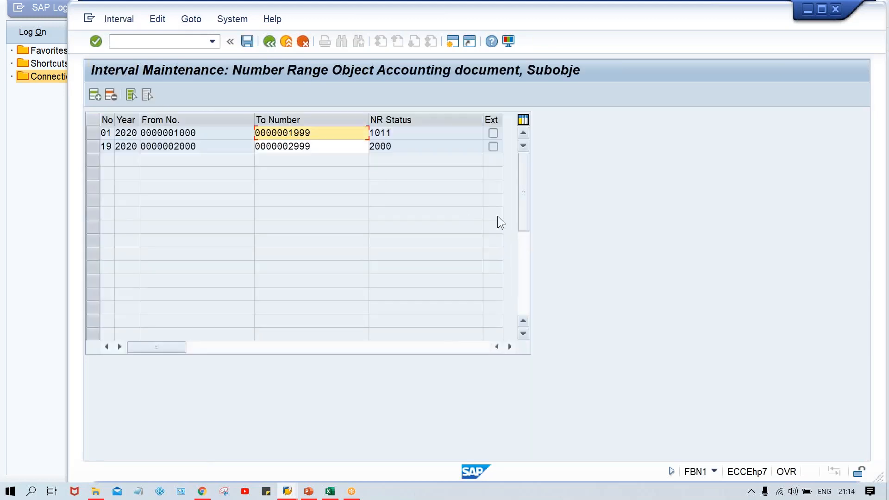
{"action": "left_click", "coordinate": [405, 143]}
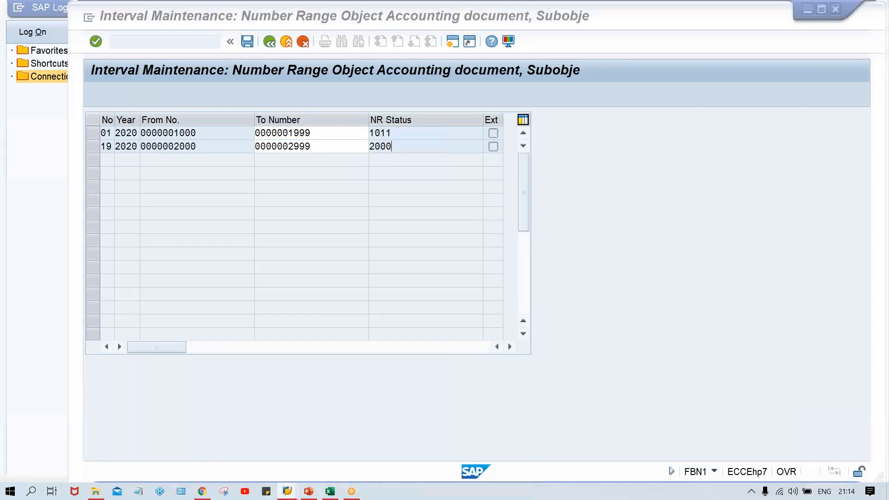
- Switch to the Excel notes sheet and enter INV. with 1000 below the FB60 entries
{"action": "key", "text": "alt+Tab"}
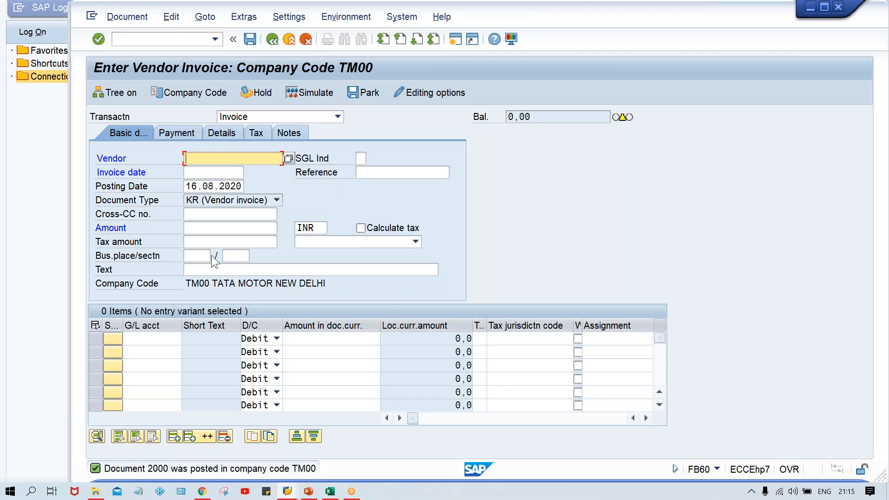
{"action": "left_click", "coordinate": [333, 491]}
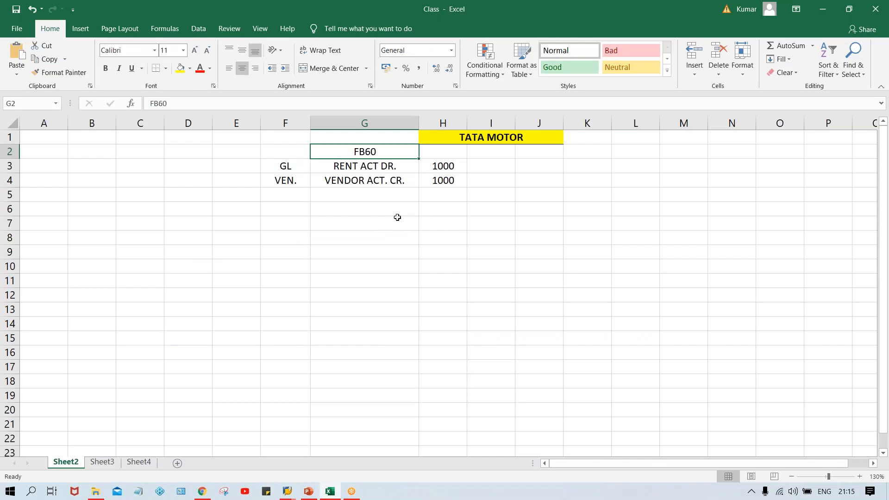
{"action": "left_click", "coordinate": [366, 223]}
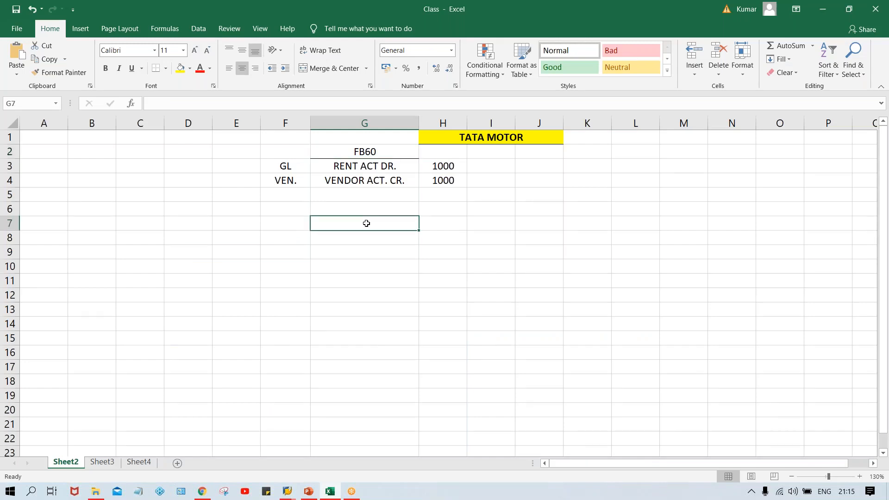
{"action": "type", "text": "INV."}
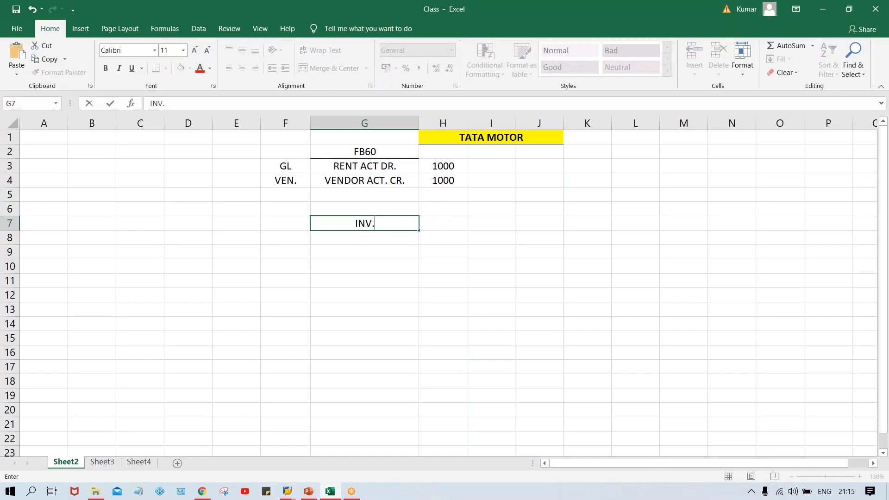
{"action": "key", "text": "Tab"}
{"action": "type", "text": "1000"}
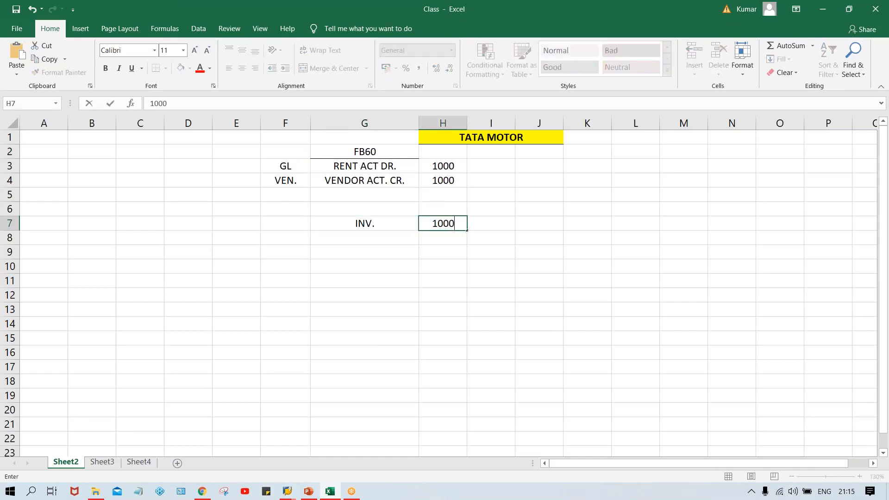
{"action": "key", "text": "Return"}
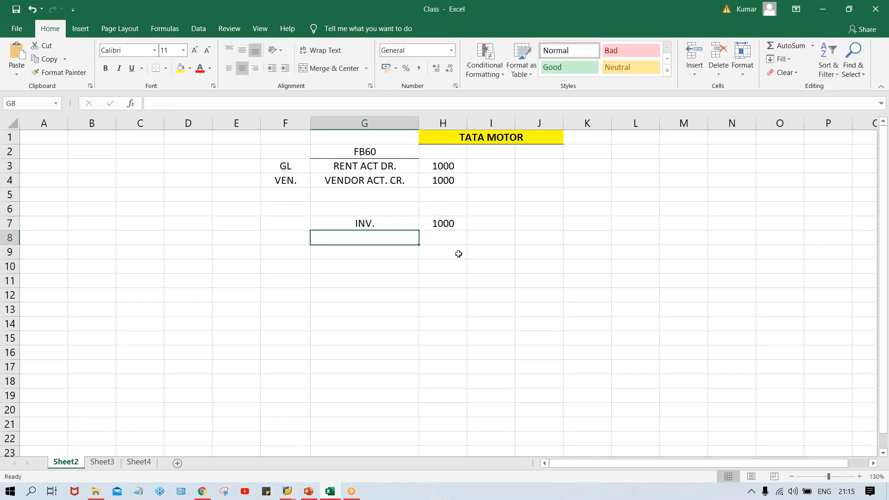
- Enter RETURN below INV. in the notes sheet with 300 beside it
{"action": "type", "text": "RE"}
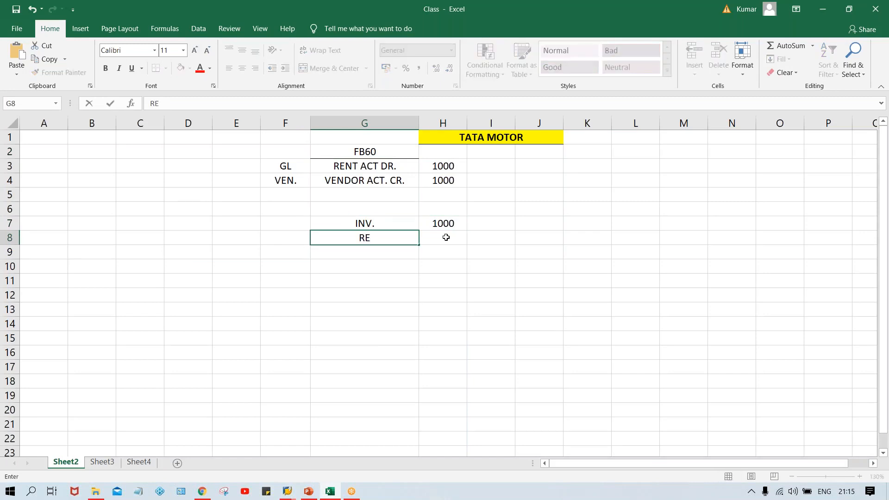
{"action": "type", "text": "TURN"}
{"action": "left_click", "coordinate": [446, 237]}
{"action": "type", "text": "300"}
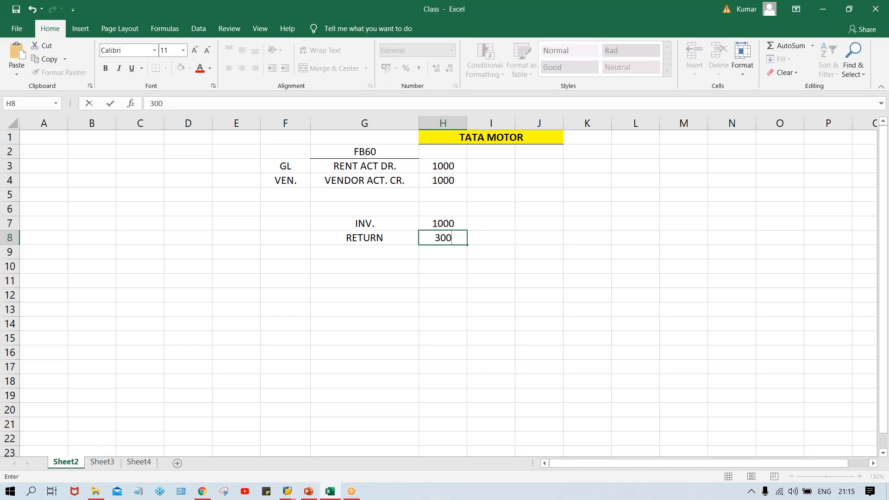
{"action": "key", "text": "Return"}
- Enter PYT. on the next row with 700 as its amount, correcting the label text
{"action": "type", "text": "P"}
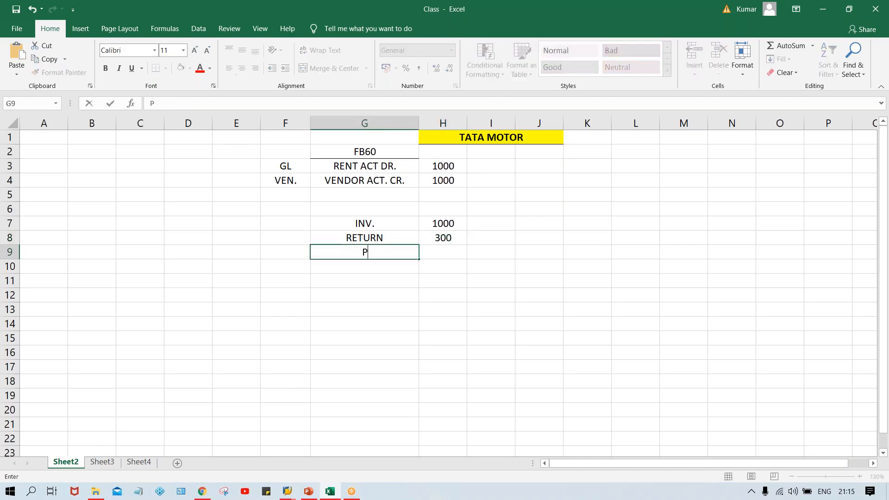
{"action": "type", "text": "YT.0"}
{"action": "key", "text": "Tab"}
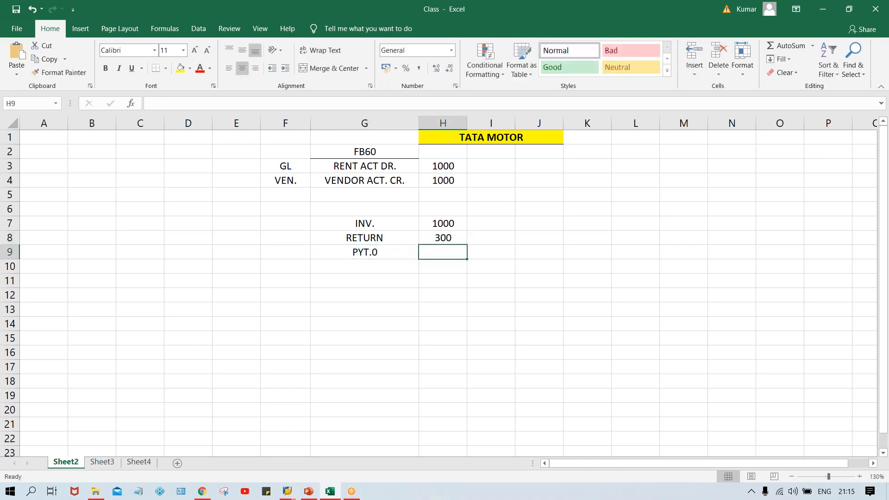
{"action": "double_click", "coordinate": [384, 254]}
{"action": "key", "text": "BackSpace"}
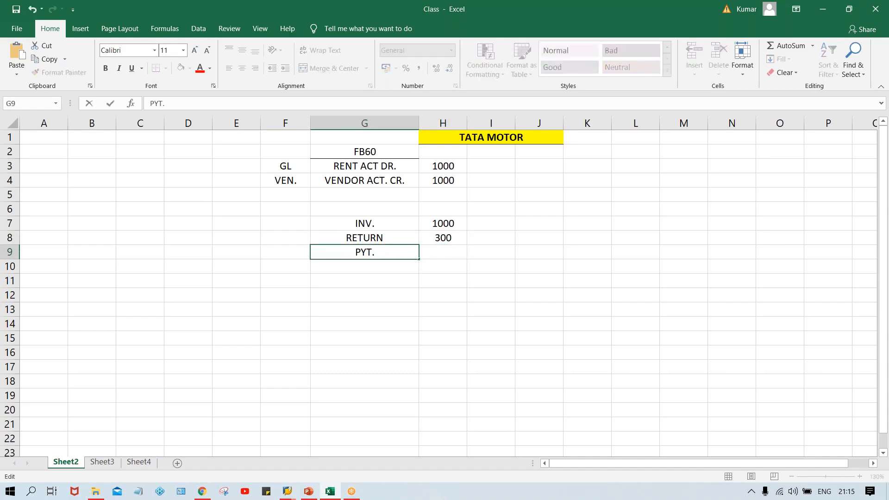
{"action": "key", "text": "Tab"}
{"action": "type", "text": "700"}
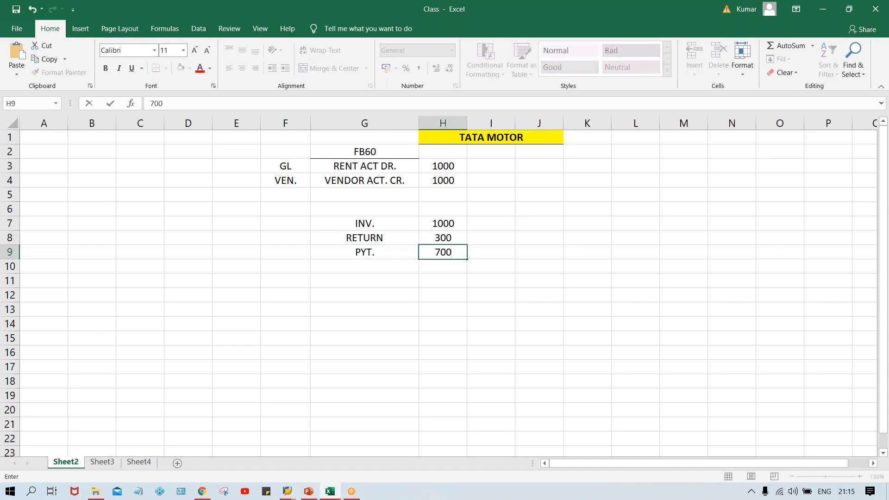
{"action": "key", "text": "Return"}
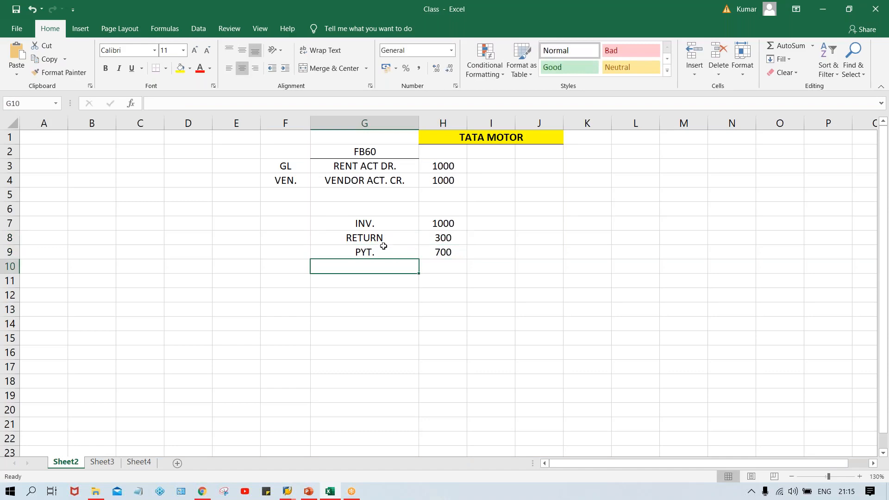
- Review the invoice, return and payment rows against the FB60 vendor invoice screen
{"action": "left_click", "coordinate": [375, 223]}
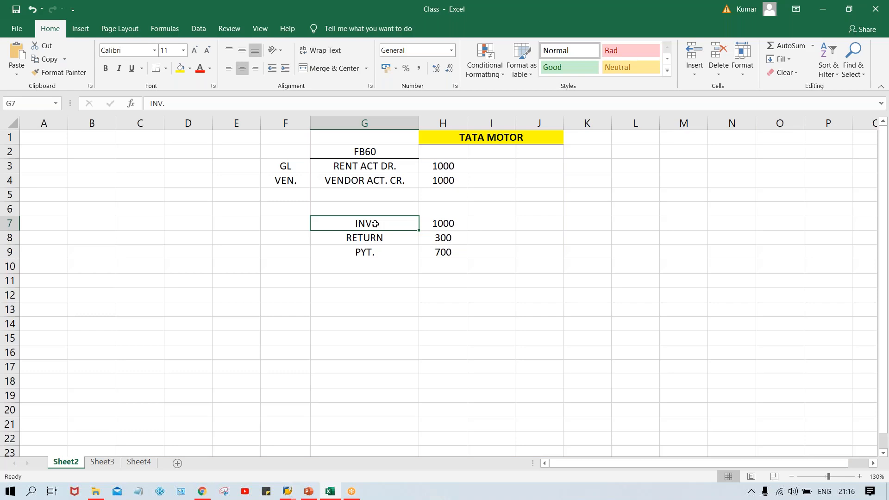
{"action": "left_click", "coordinate": [443, 227]}
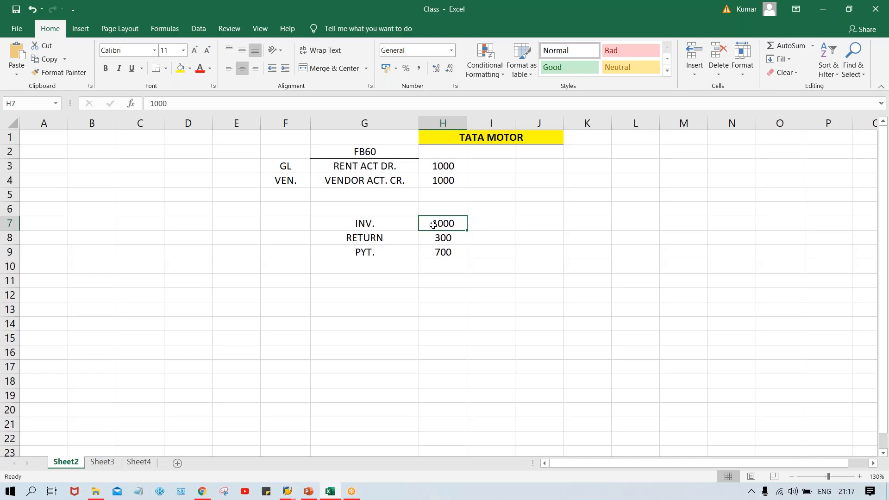
{"action": "left_click", "coordinate": [455, 237]}
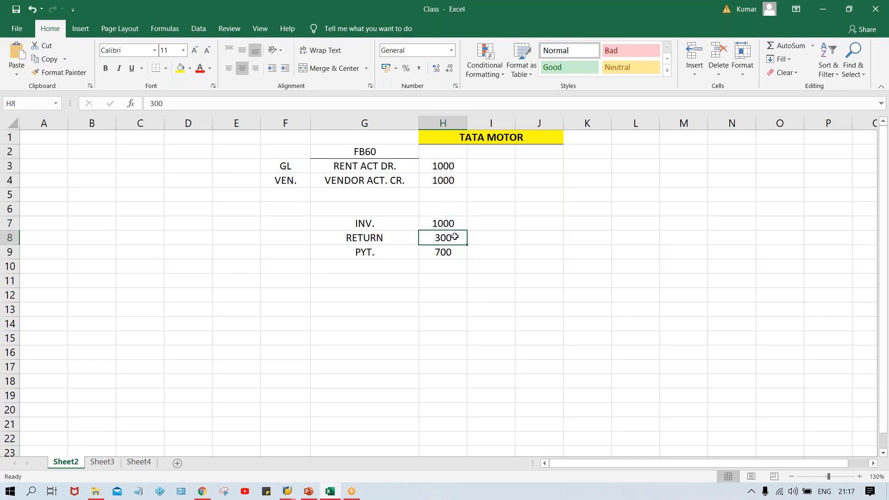
{"action": "left_click", "coordinate": [446, 222]}
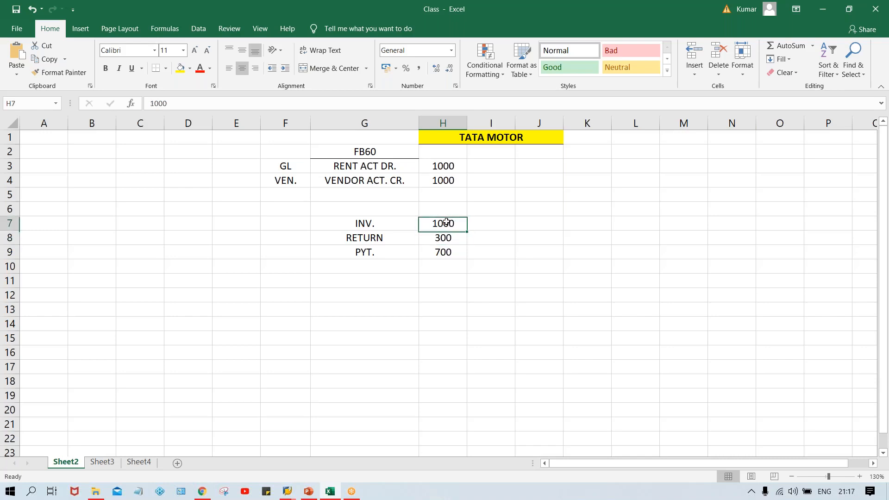
{"action": "left_click", "coordinate": [444, 237]}
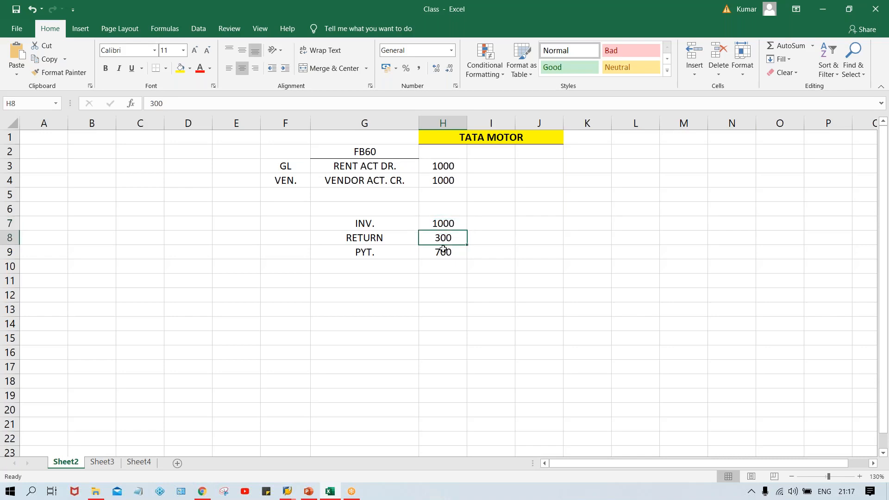
{"action": "left_click", "coordinate": [443, 250]}
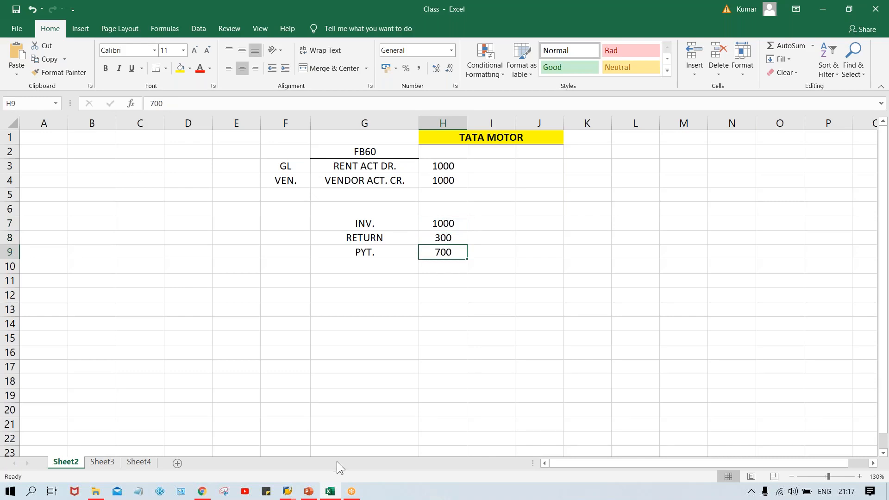
{"action": "mouse_move", "coordinate": [287, 492]}
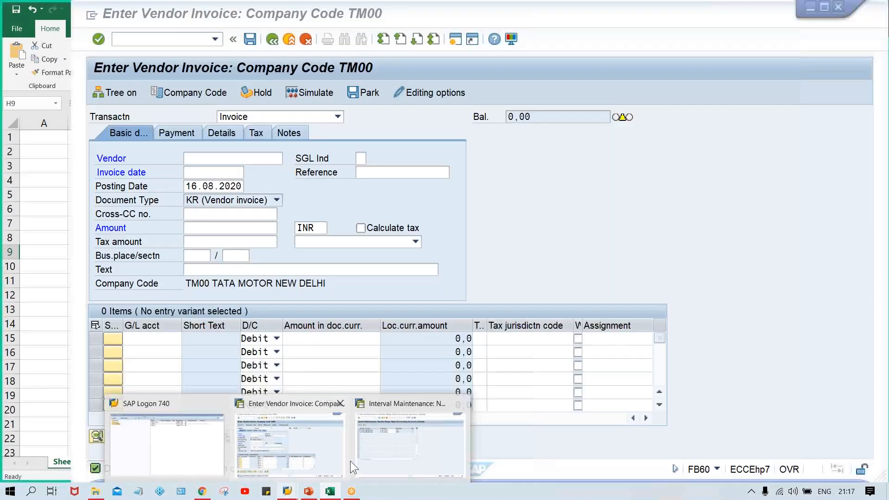
{"action": "left_click", "coordinate": [334, 459]}
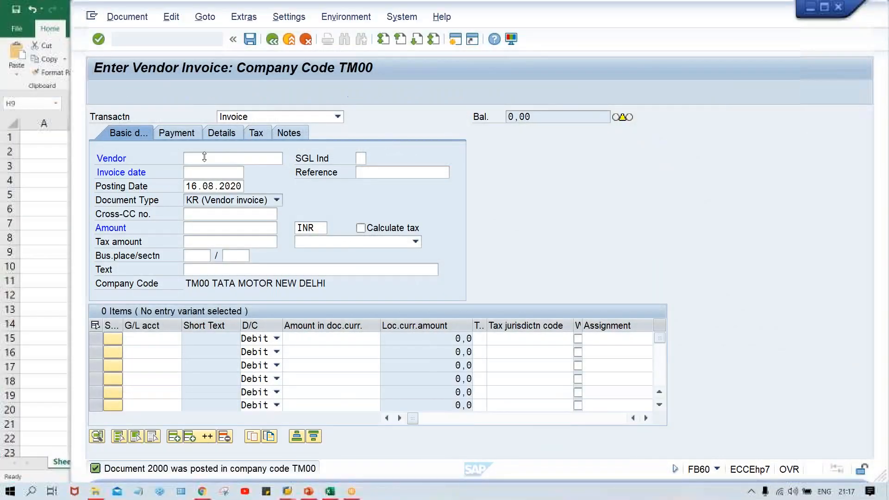
{"action": "left_click", "coordinate": [150, 38]}
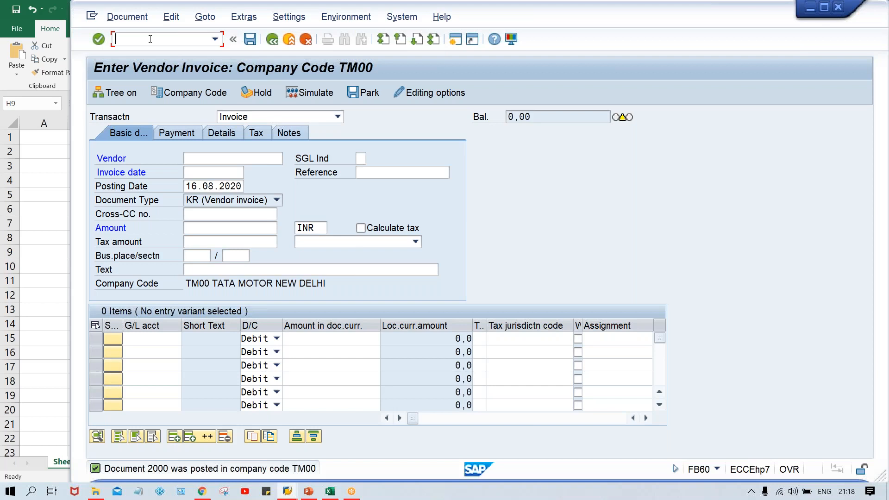
{"action": "left_click", "coordinate": [336, 495]}
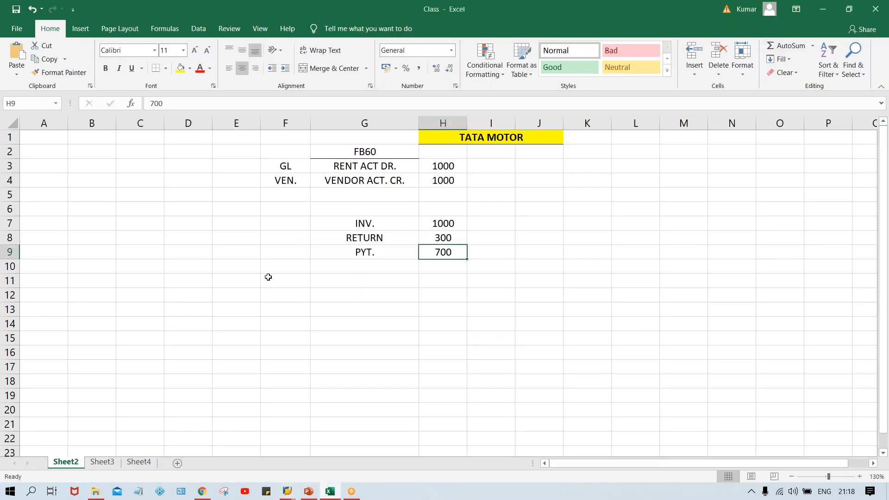
- Label the RETURN row with CM = in the column before it
{"action": "left_click", "coordinate": [291, 233]}
{"action": "type", "text": "CM"}
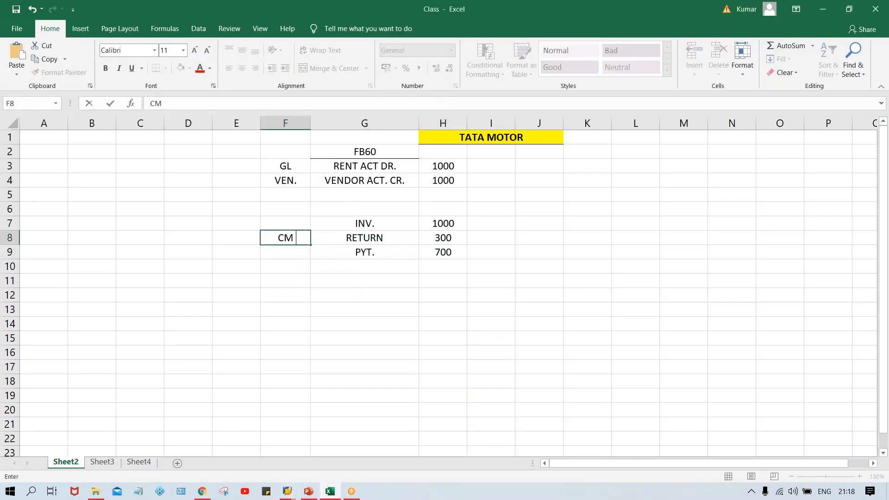
{"action": "type", "text": " ="}
{"action": "key", "text": "Return"}
{"action": "left_click", "coordinate": [290, 239]}
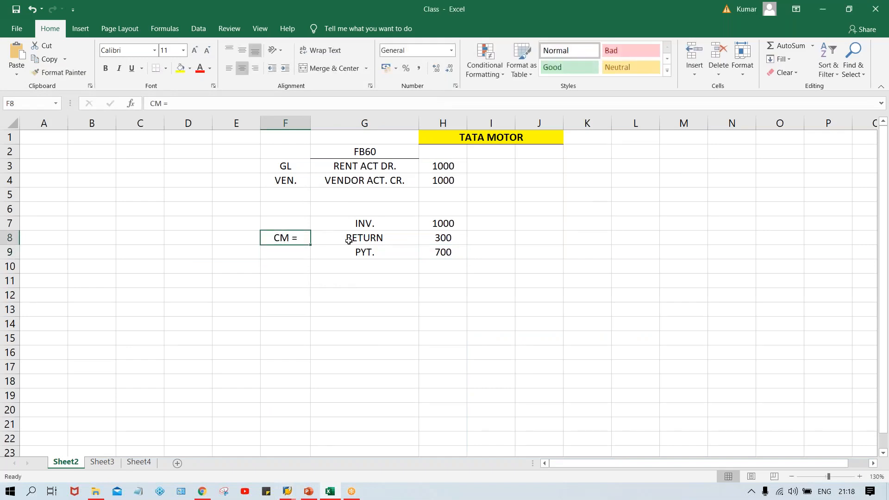
- Add VEN. and CUST. labels in the two cells left of CM = on the return row
{"action": "left_click", "coordinate": [349, 240]}
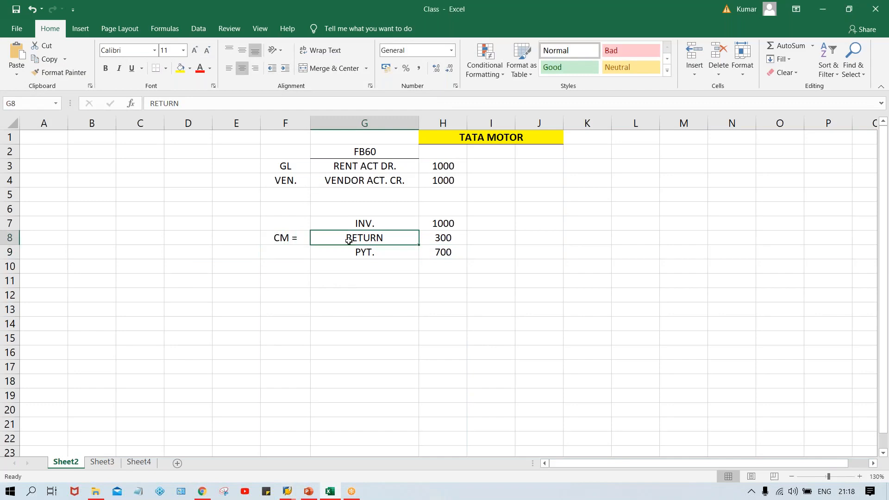
{"action": "left_click", "coordinate": [199, 239]}
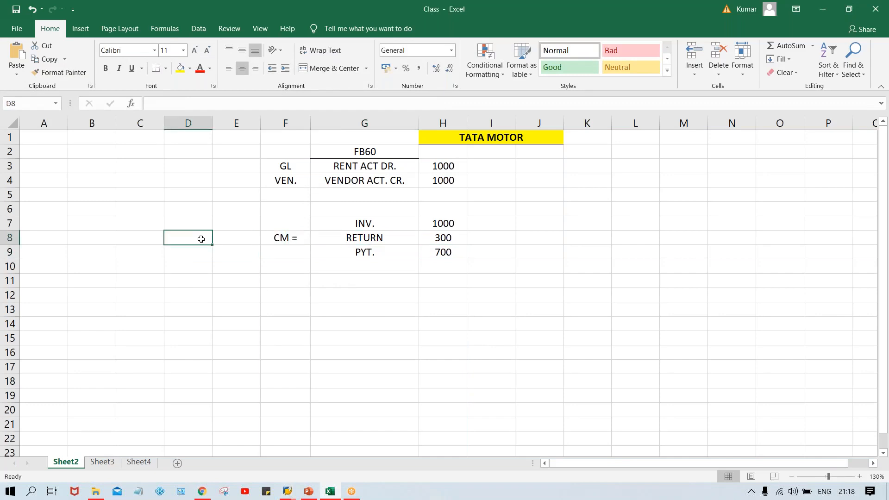
{"action": "type", "text": "VEN."}
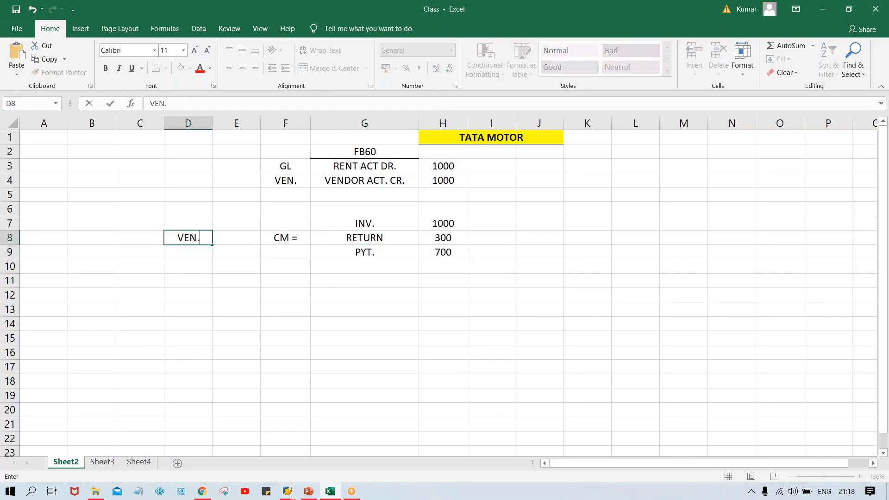
{"action": "key", "text": "Tab"}
{"action": "type", "text": "CU"}
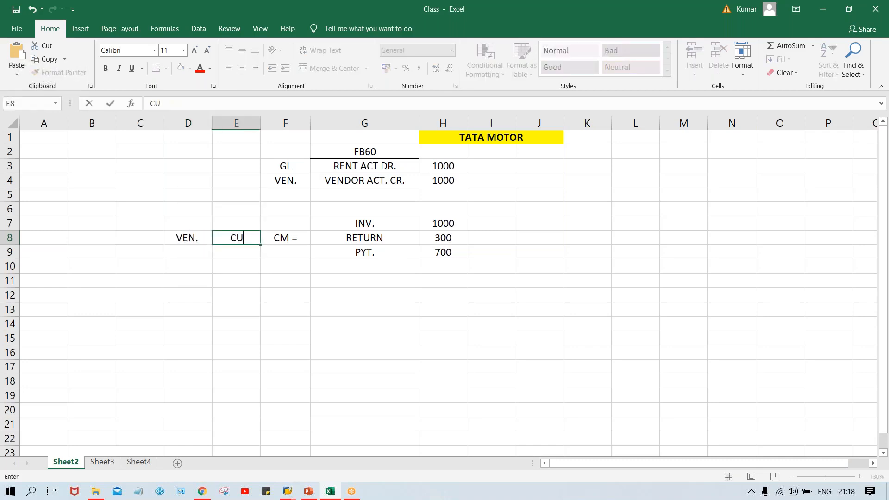
{"action": "type", "text": "ST."}
{"action": "key", "text": "Return"}
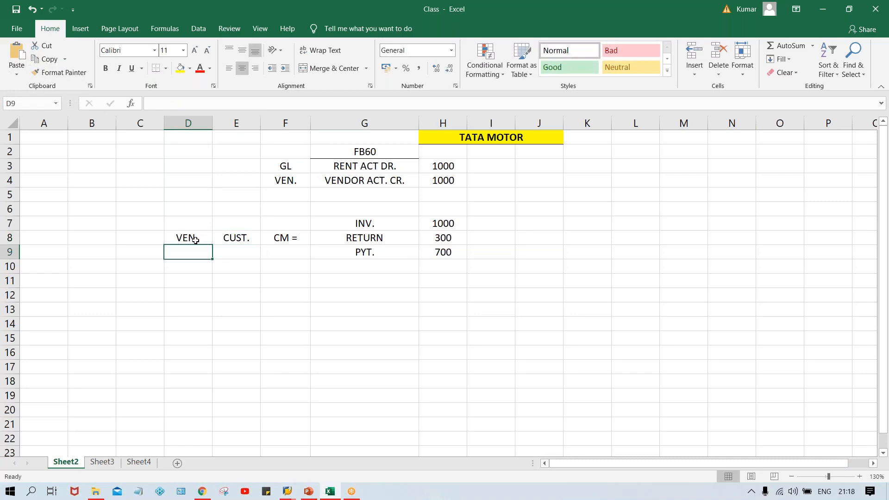
- Switch to the number range session and open the Vendor Line Item Display transaction FBL1N
{"action": "left_click", "coordinate": [291, 238]}
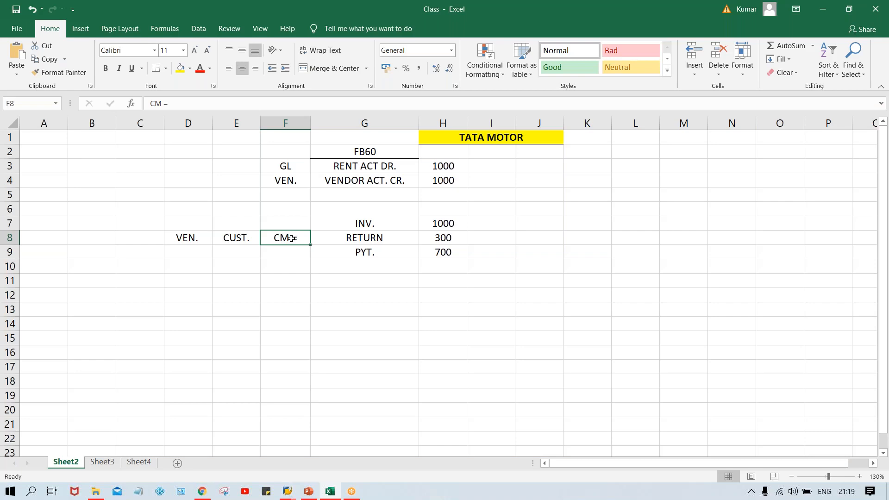
{"action": "left_click", "coordinate": [449, 223]}
{"action": "left_click", "coordinate": [443, 237]}
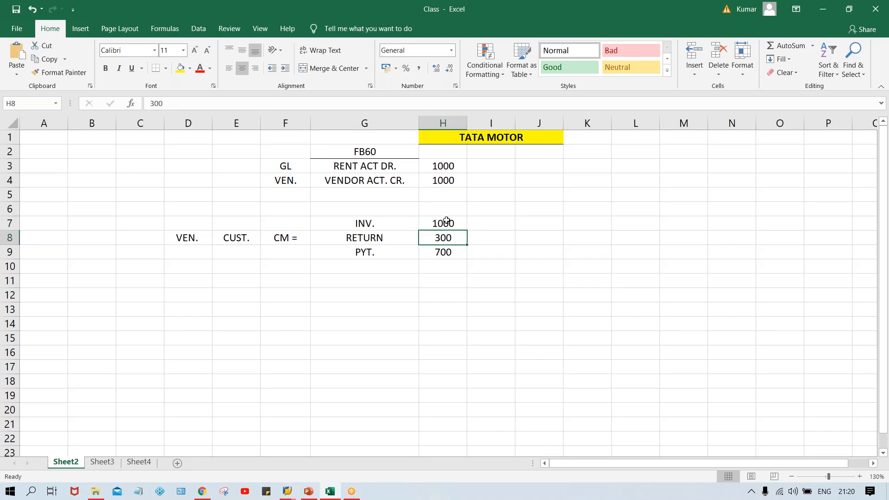
{"action": "left_click", "coordinate": [446, 221]}
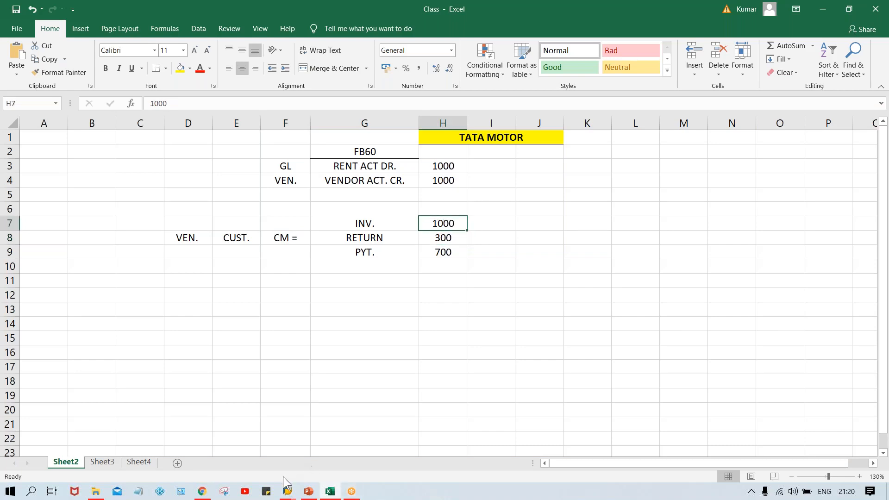
{"action": "mouse_move", "coordinate": [287, 492]}
{"action": "left_click", "coordinate": [376, 447]}
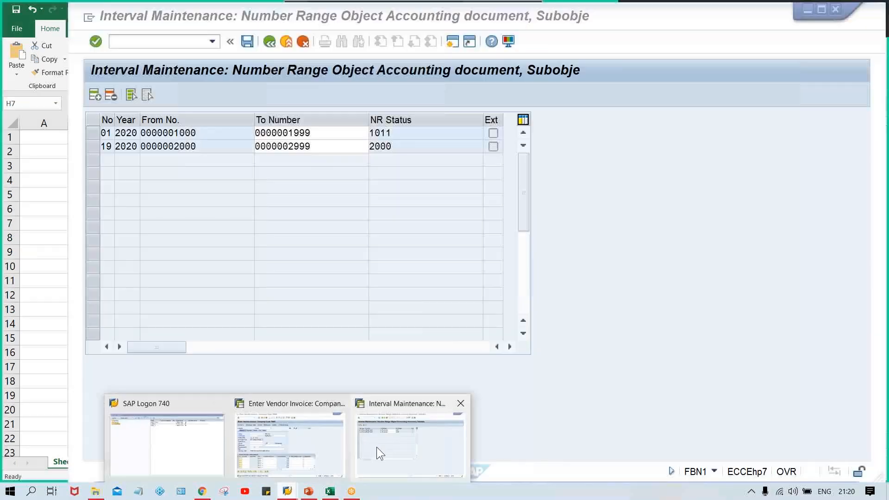
{"action": "left_click", "coordinate": [138, 44]}
{"action": "type", "text": "/NFBL"}
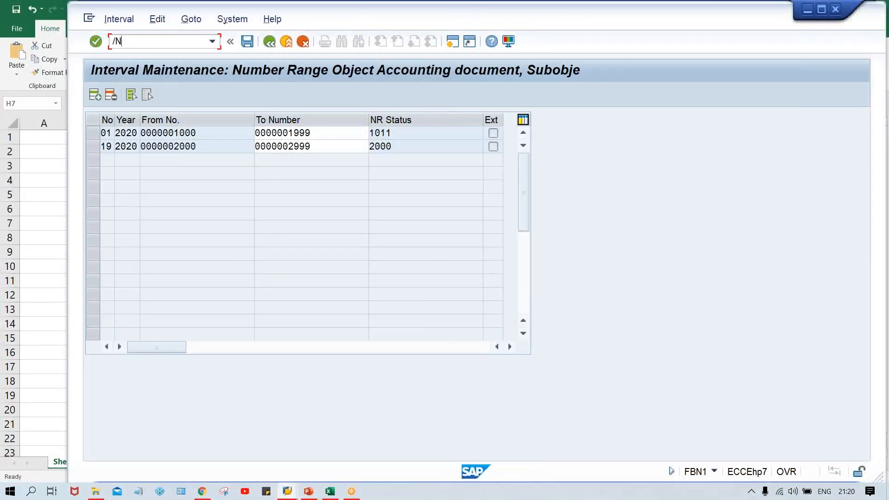
{"action": "type", "text": "1N"}
{"action": "key", "text": "Return"}
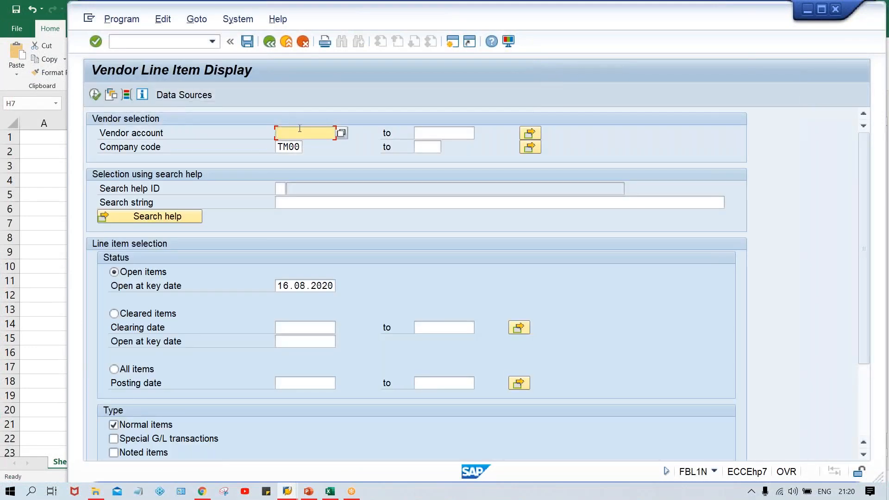
- Display the open line items of the test vendor in company code TM00
{"action": "type", "text": "110003"}
{"action": "left_click", "coordinate": [94, 96]}
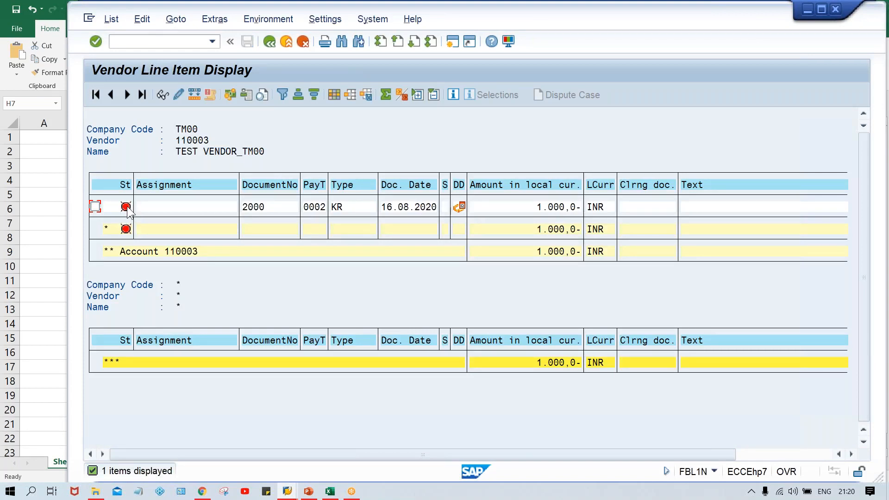
{"action": "mouse_move", "coordinate": [129, 212]}
- Return to the FB60 session and switch the transaction from Invoice to Credit memo
{"action": "left_click", "coordinate": [287, 491]}
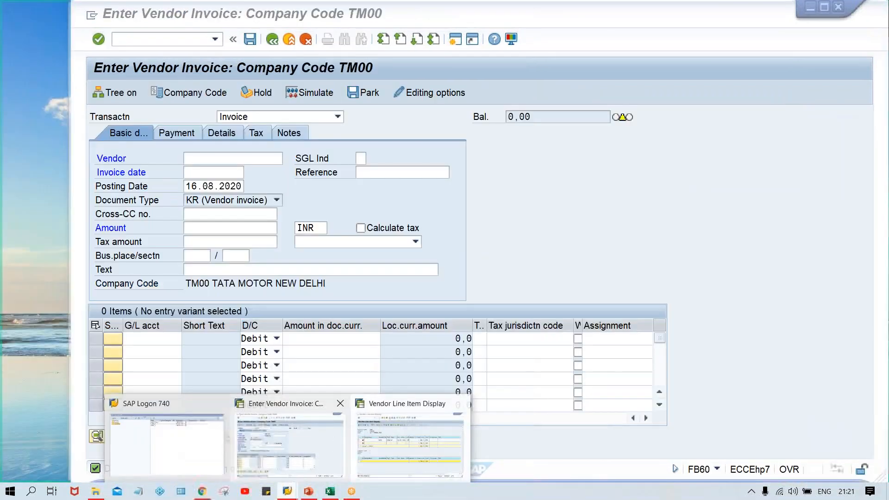
{"action": "left_click", "coordinate": [320, 442]}
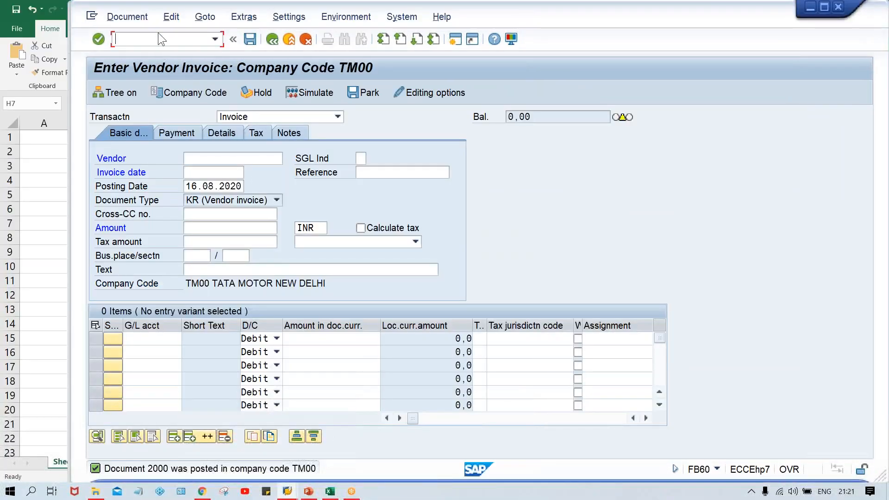
{"action": "left_click", "coordinate": [263, 115]}
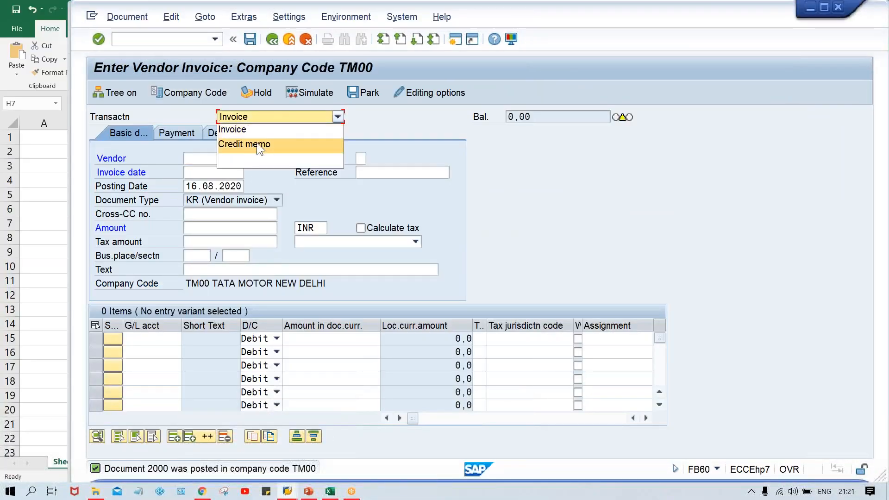
{"action": "left_click", "coordinate": [257, 148]}
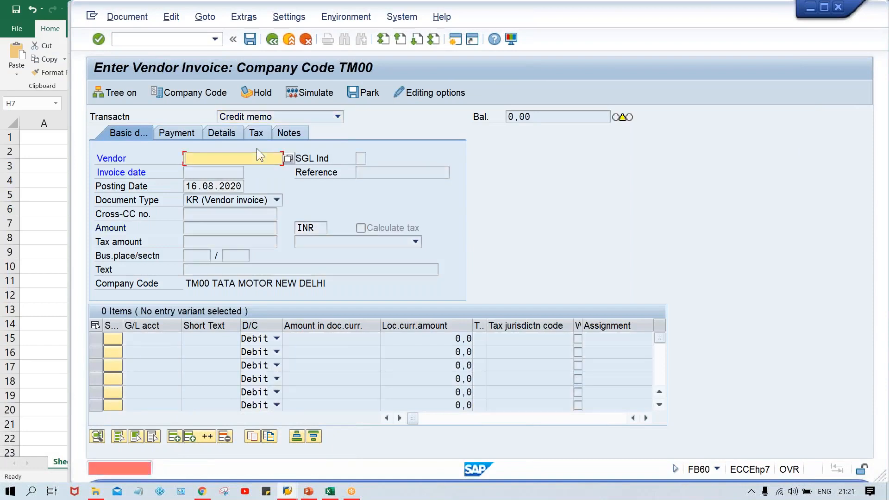
- Enter vendor 110003 and invoice date 16.08.2020 in the credit memo header and confirm the entries
{"action": "key", "text": "space"}
{"action": "key", "text": "Down"}
{"action": "key", "text": "Return"}
{"action": "key", "text": "Return"}
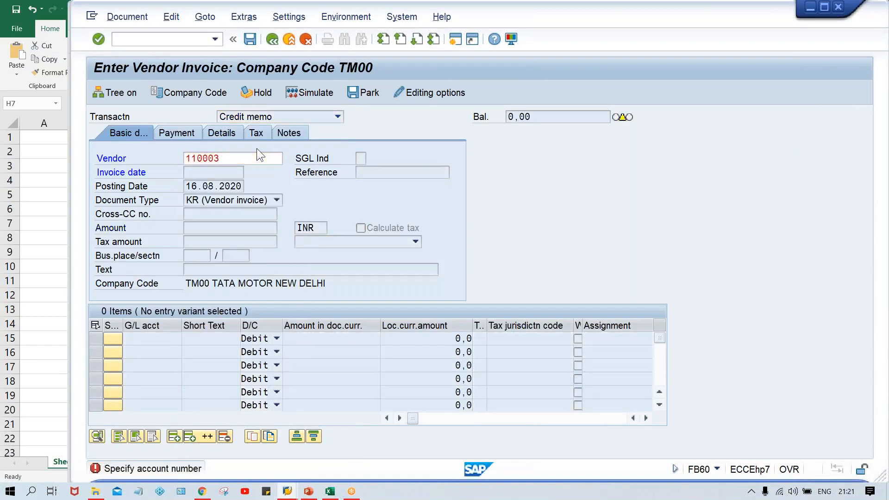
{"action": "key", "text": "space"}
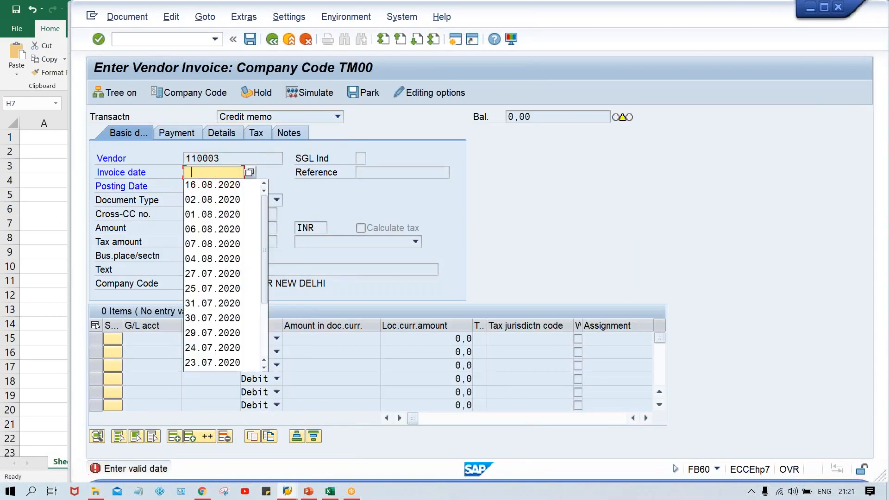
{"action": "key", "text": "Down"}
{"action": "key", "text": "Return"}
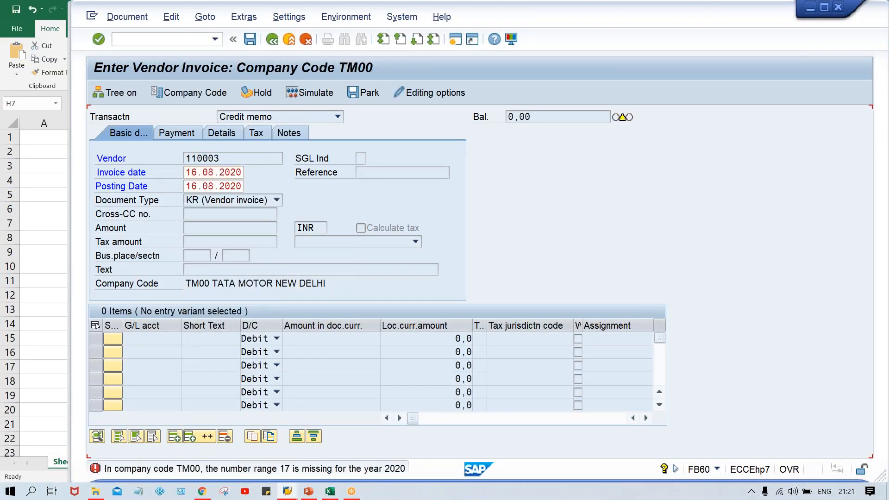
{"action": "key", "text": "Return"}
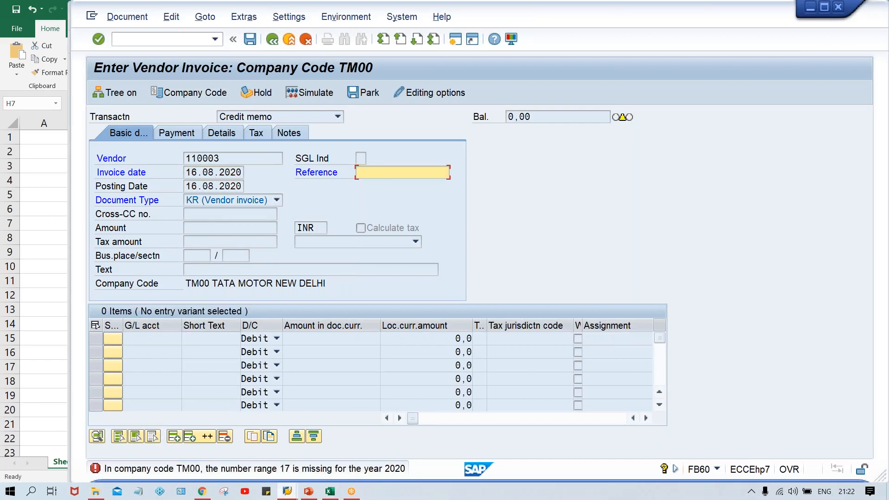
- Open a new SAP session and start the number range maintenance transaction FBN1
{"action": "left_click", "coordinate": [284, 493]}
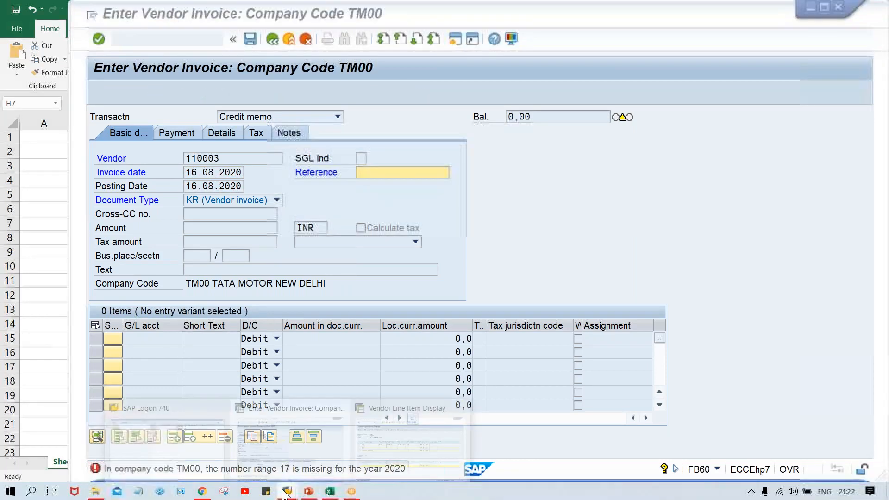
{"action": "left_click", "coordinate": [265, 437]}
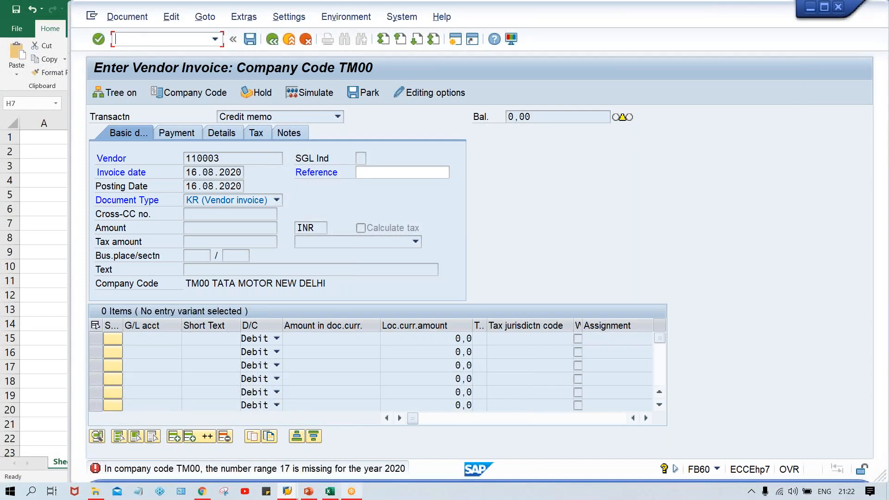
{"action": "left_click", "coordinate": [288, 492]}
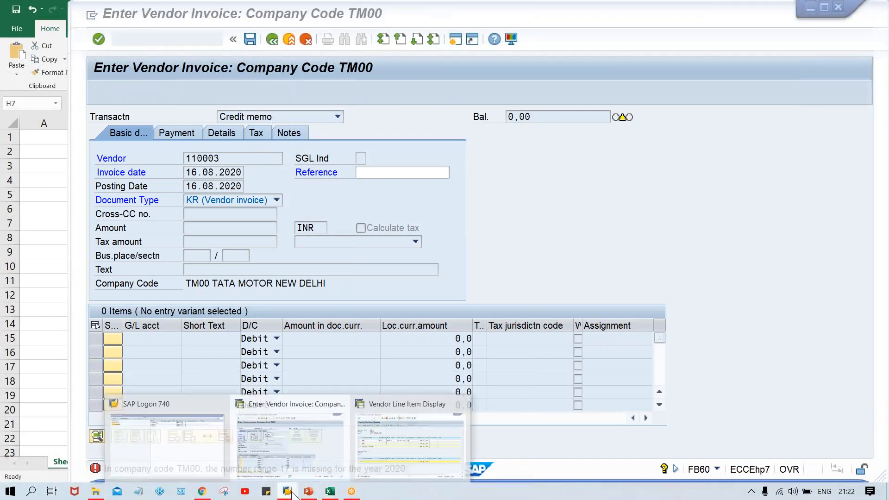
{"action": "left_click", "coordinate": [384, 453]}
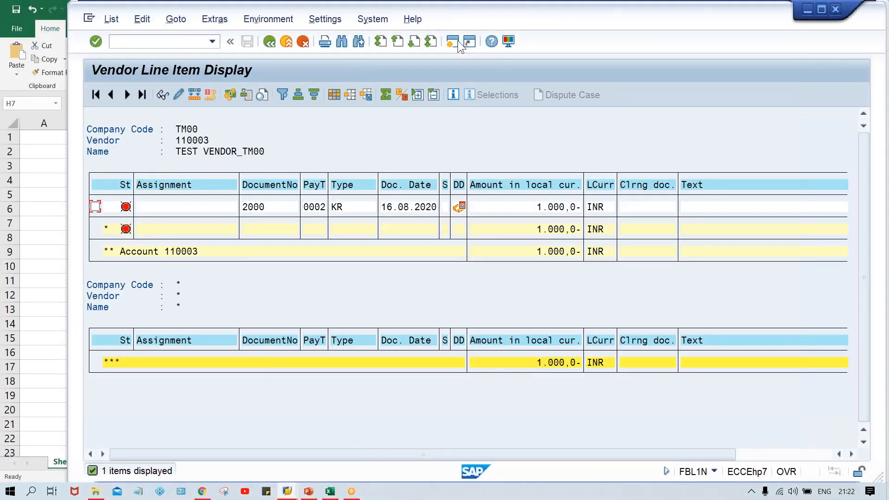
{"action": "left_click", "coordinate": [455, 40]}
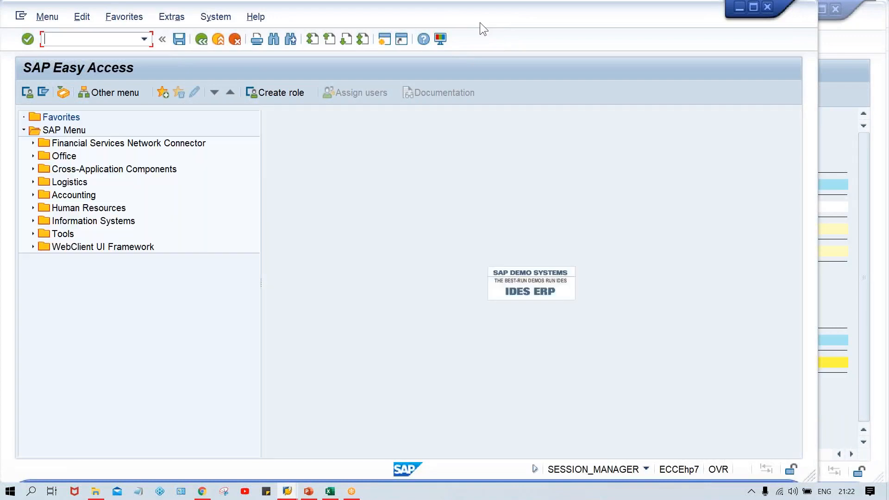
{"action": "left_click_drag", "start_coordinate": [480, 23], "coordinate": [546, 23]}
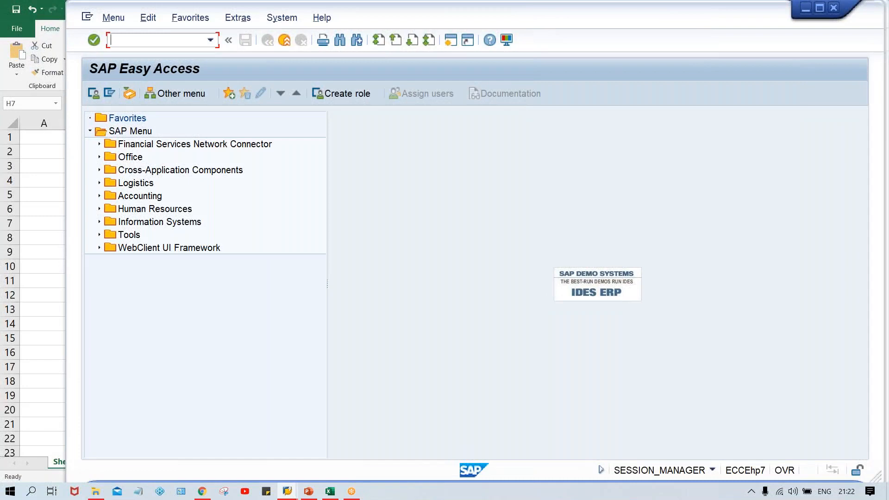
{"action": "type", "text": "FBN1"}
{"action": "key", "text": "Return"}
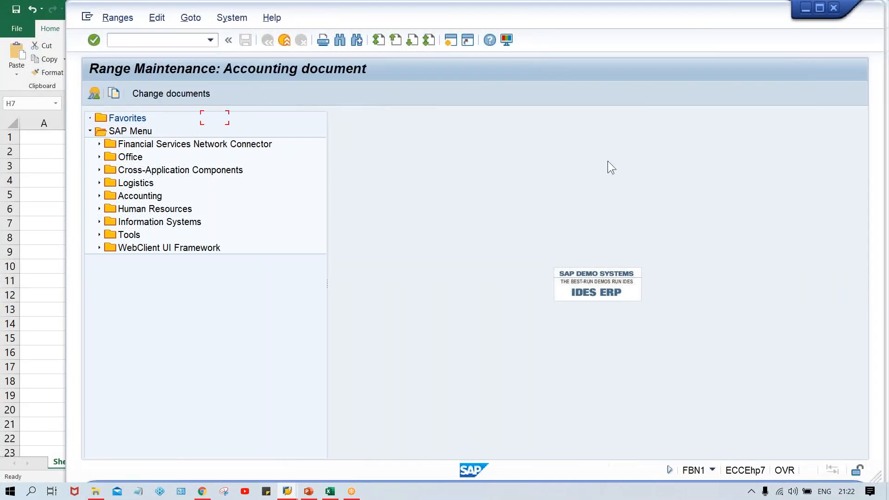
- Add number range interval 17 for year 2020 from 3000 to 3999 in company code TM00 and save it
{"action": "key", "text": "Return"}
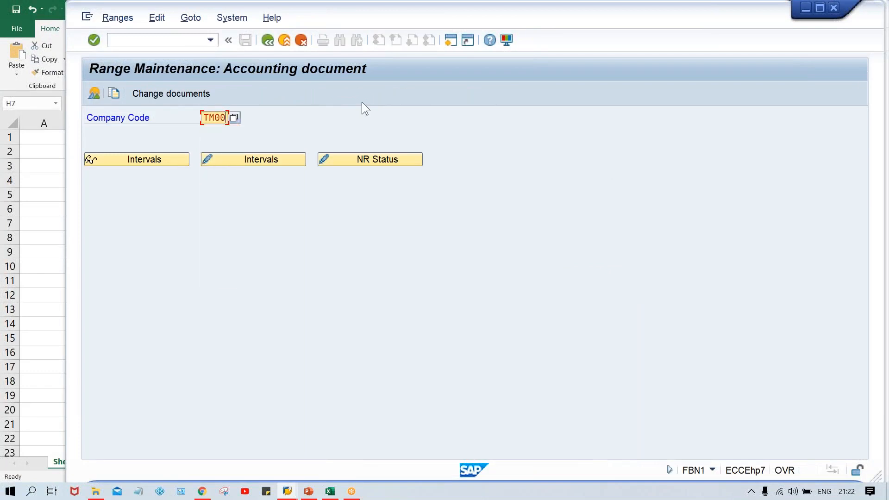
{"action": "left_click", "coordinate": [242, 162]}
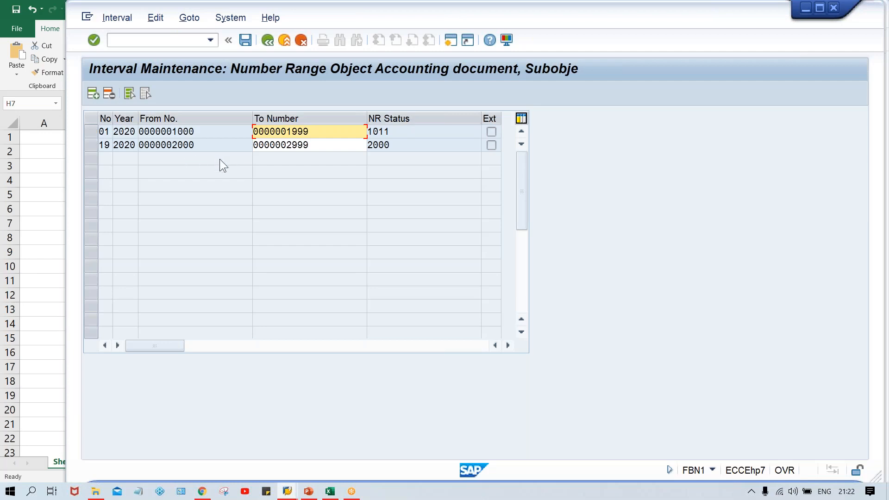
{"action": "left_click", "coordinate": [91, 97]}
{"action": "type", "text": "17"}
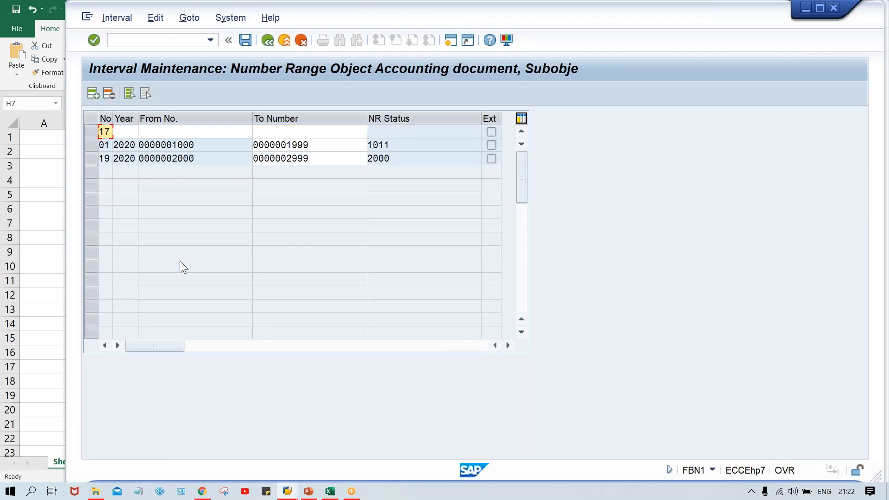
{"action": "key", "text": "Tab"}
{"action": "type", "text": "2020"}
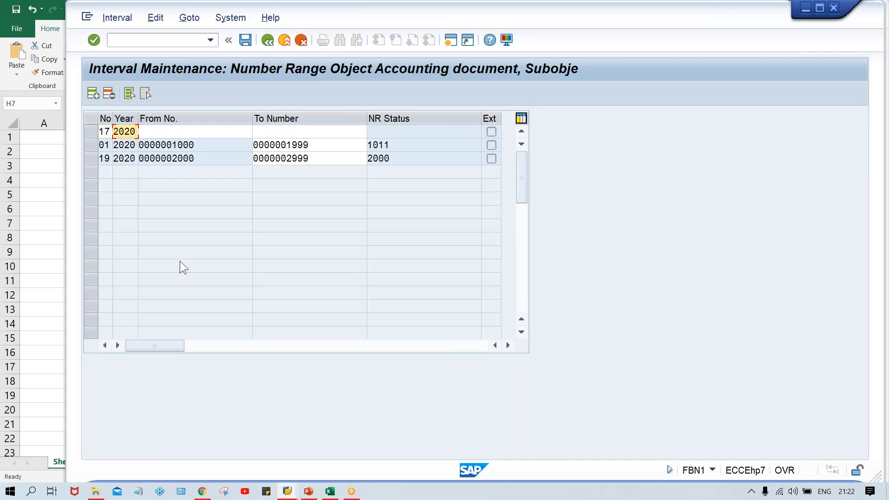
{"action": "key", "text": "Tab"}
{"action": "type", "text": "3"}
{"action": "key", "text": "Down"}
{"action": "key", "text": "Return"}
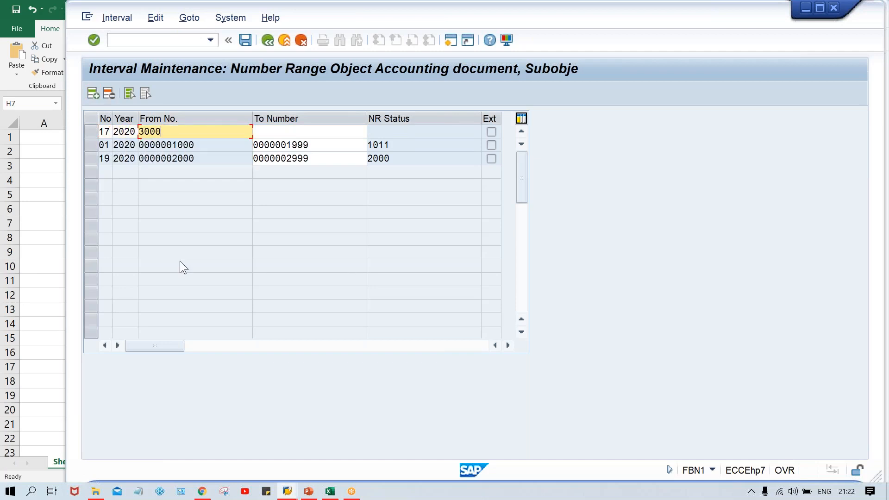
{"action": "key", "text": "Tab"}
{"action": "key", "text": "Down"}
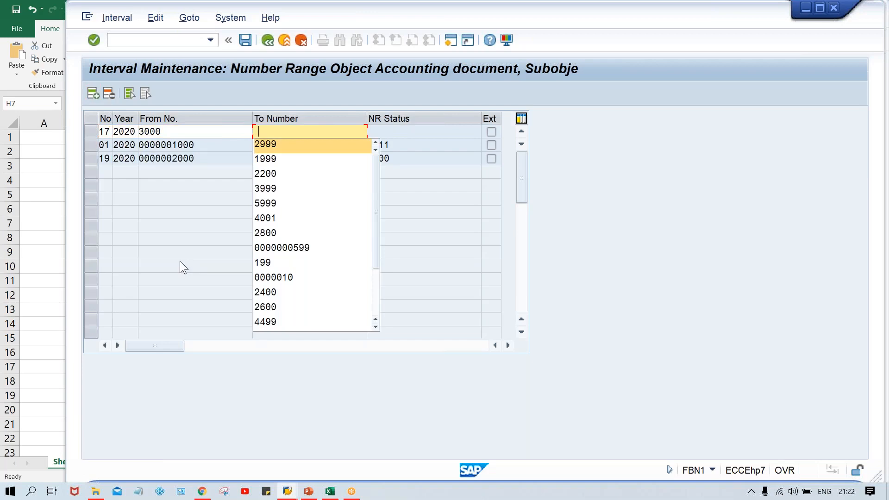
{"action": "key", "text": "Down"}
{"action": "key", "text": "Down"}
{"action": "key", "text": "Down"}
{"action": "key", "text": "Return"}
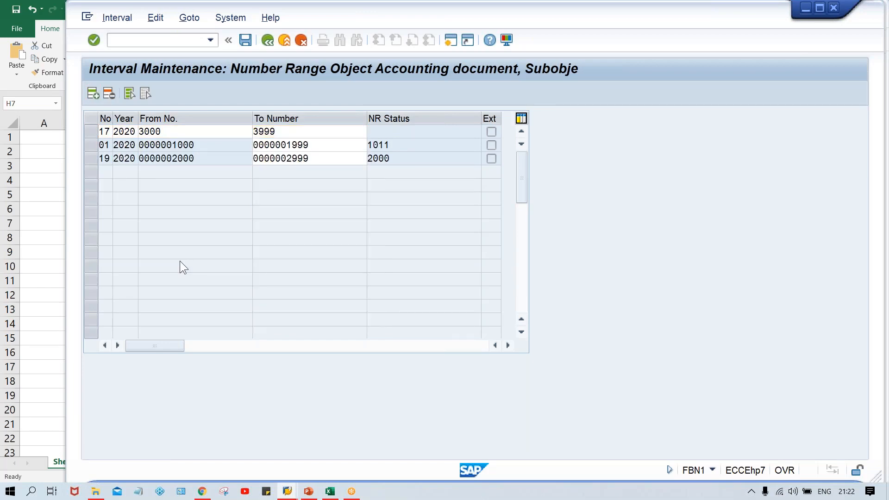
{"action": "key", "text": "ctrl+s"}
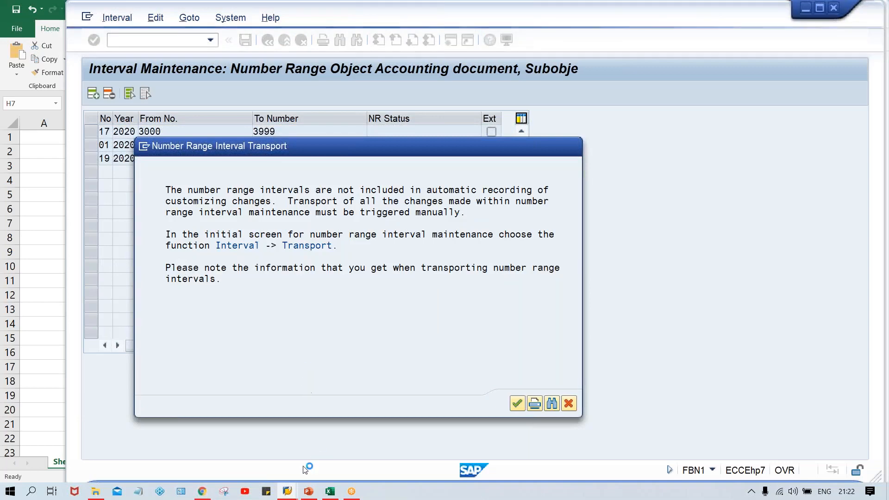
{"action": "key", "text": "Return"}
- Return to the FB60 session, re-confirm the header and set the credit memo amount to 300
{"action": "mouse_move", "coordinate": [287, 490]}
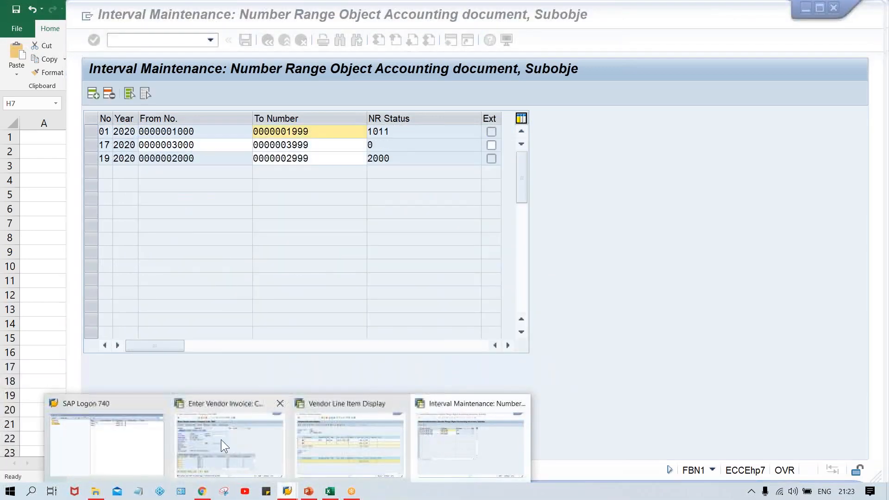
{"action": "left_click", "coordinate": [221, 441]}
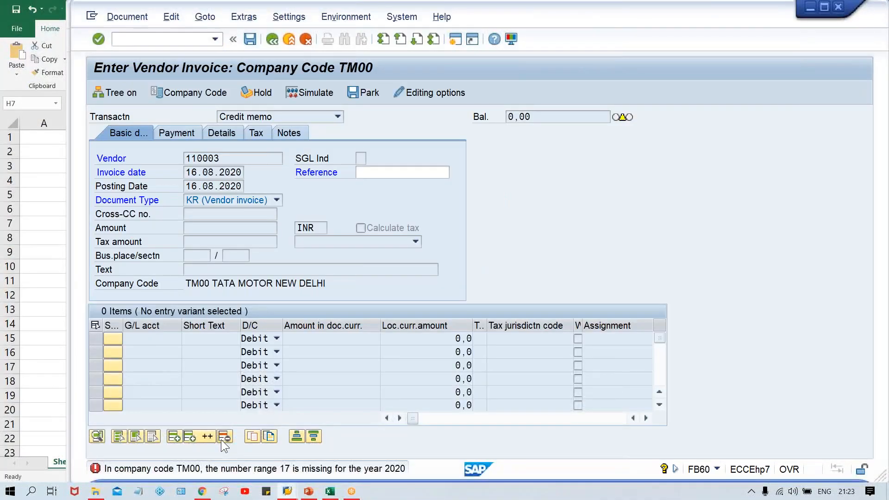
{"action": "key", "text": "Return"}
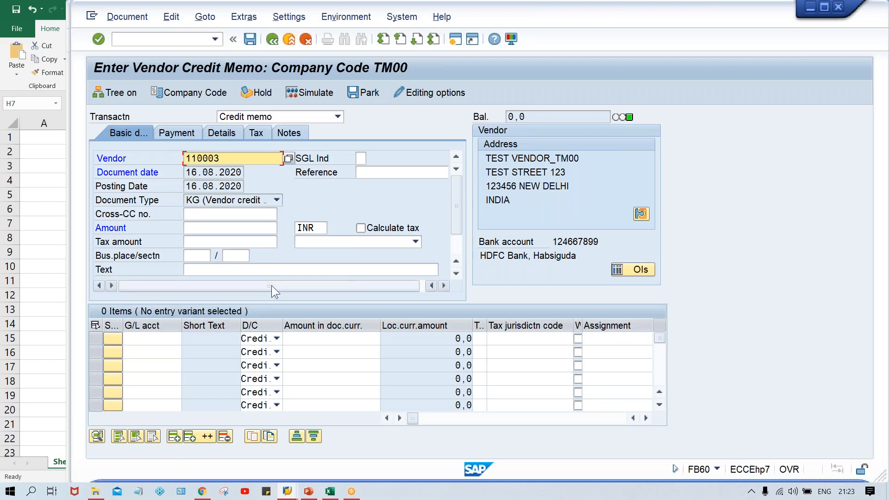
{"action": "left_click", "coordinate": [211, 231]}
{"action": "type", "text": "3000"}
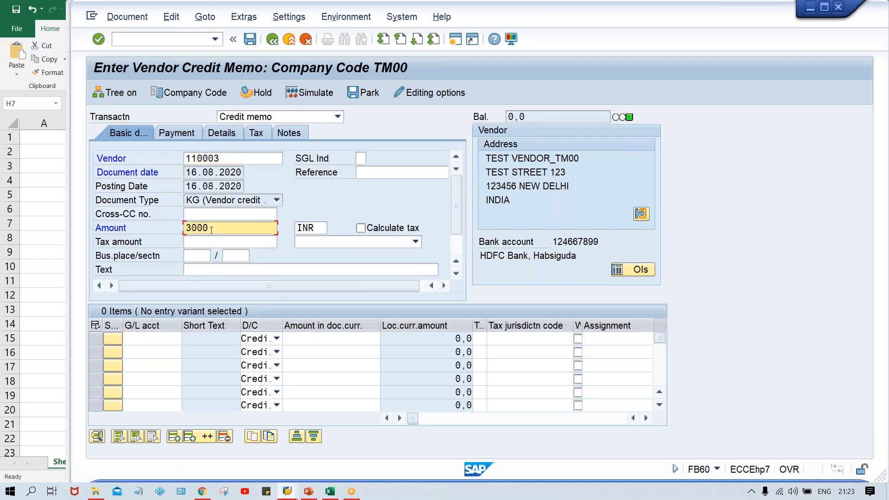
{"action": "key", "text": "BackSpace"}
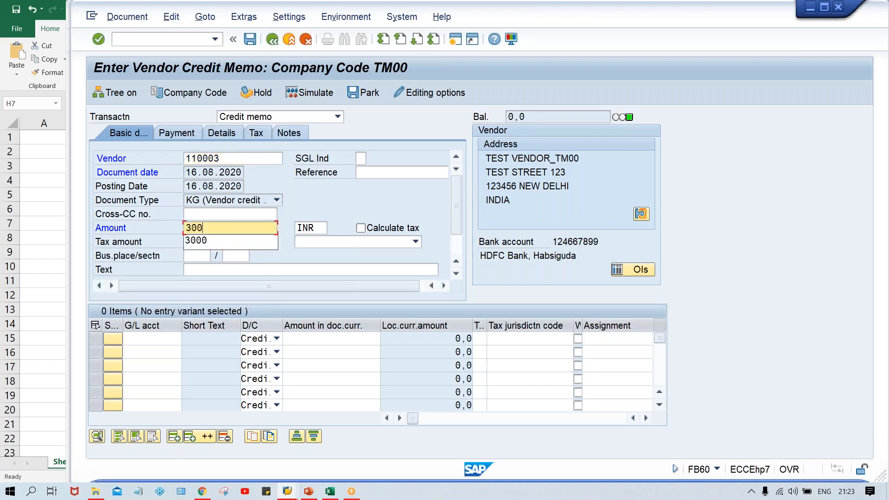
- Add an item line with G/L account 4000 and amount 300
{"action": "left_click", "coordinate": [486, 158]}
{"action": "left_click", "coordinate": [151, 337]}
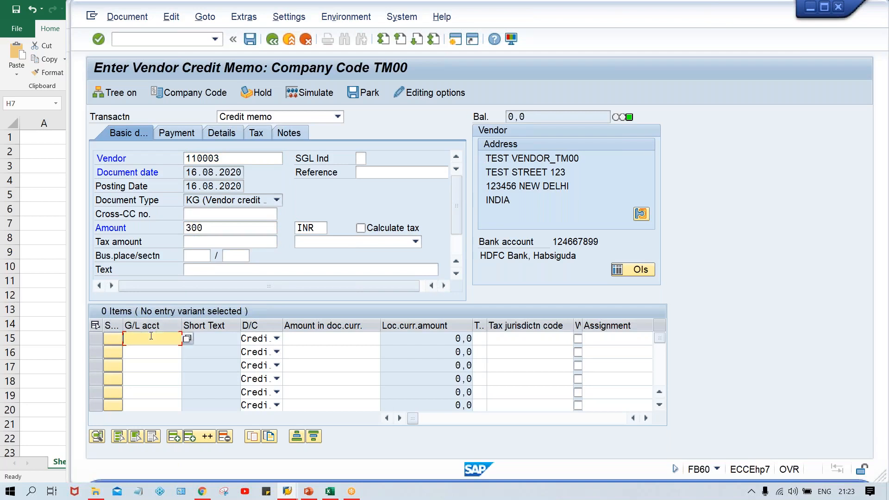
{"action": "type", "text": "4000"}
{"action": "key", "text": "Tab"}
{"action": "key", "text": "Tab"}
{"action": "type", "text": "300"}
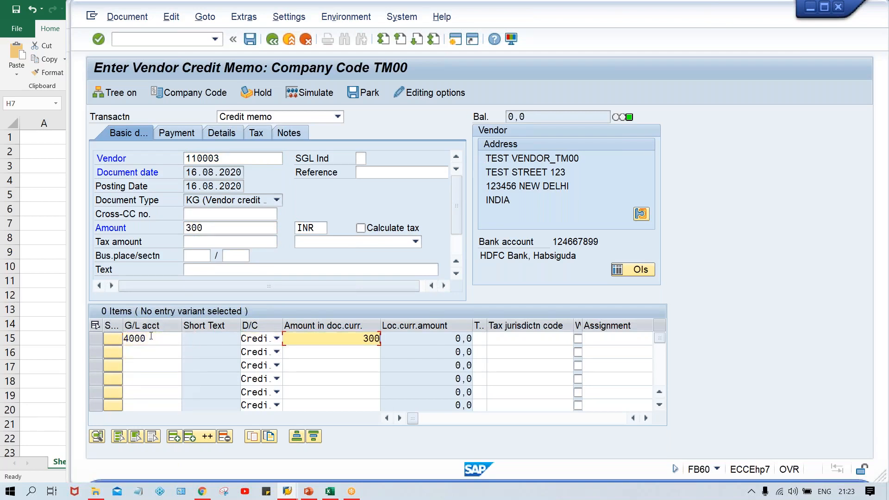
{"action": "key", "text": "Tab"}
{"action": "key", "text": "Return"}
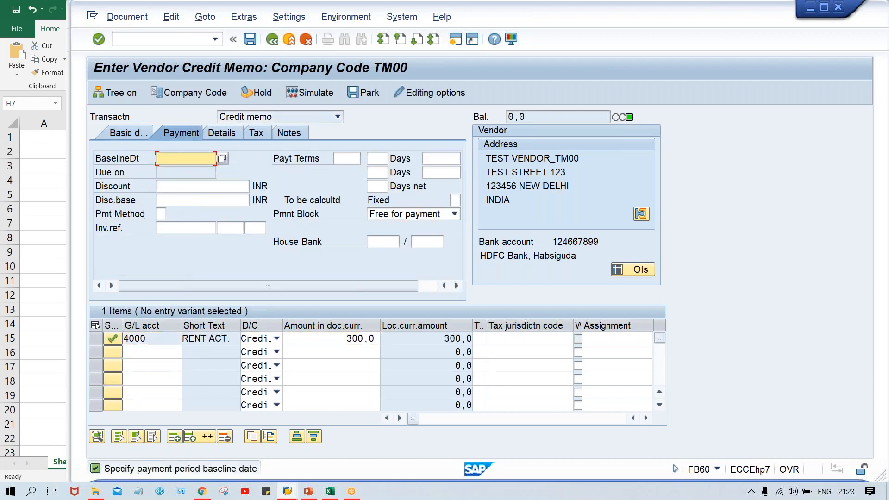
- Set the payment terms to 0001 on the payment data
{"action": "left_click", "coordinate": [354, 158]}
{"action": "key", "text": "Down"}
{"action": "key", "text": "Down"}
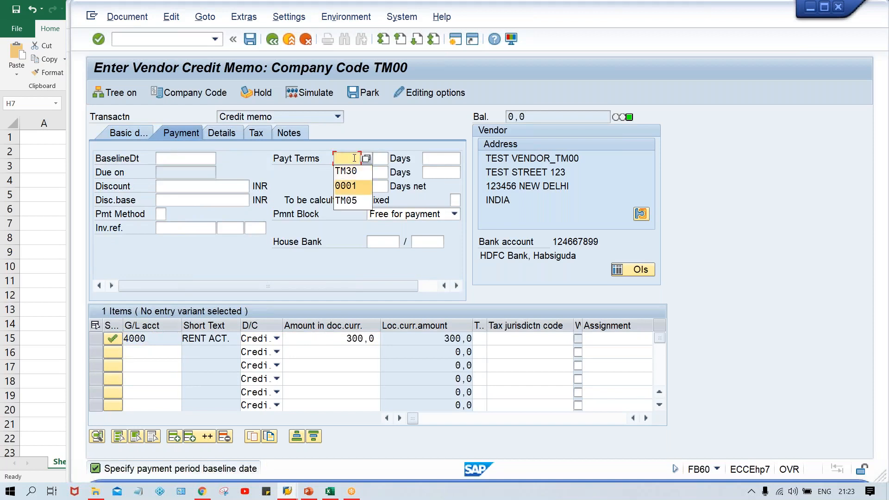
{"action": "key", "text": "Return"}
{"action": "key", "text": "Return"}
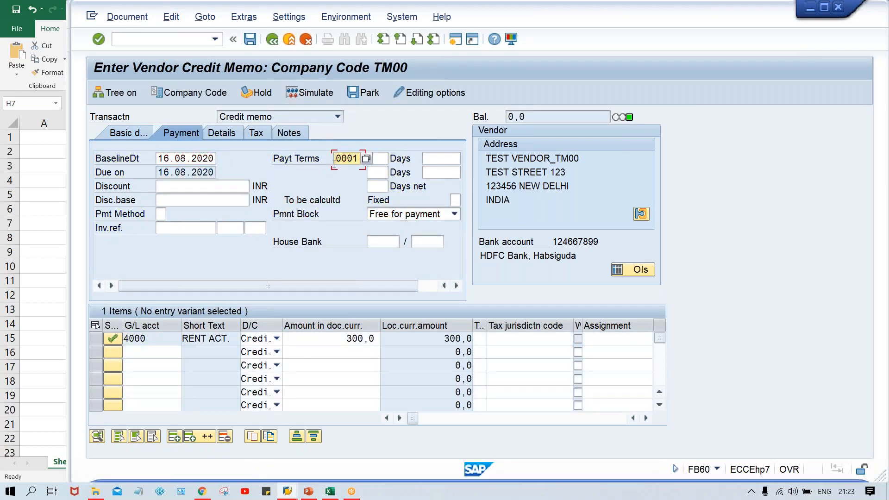
- Simulate the vendor credit memo and post it
{"action": "left_click", "coordinate": [132, 135]}
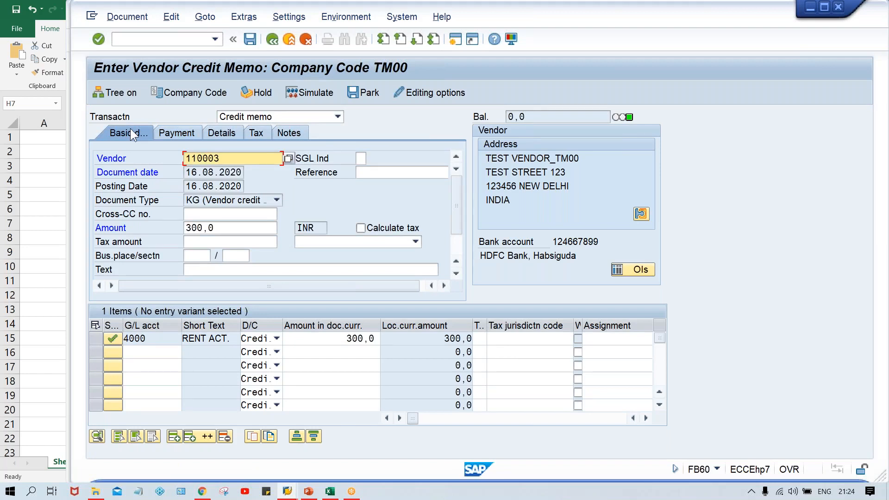
{"action": "left_click", "coordinate": [306, 93]}
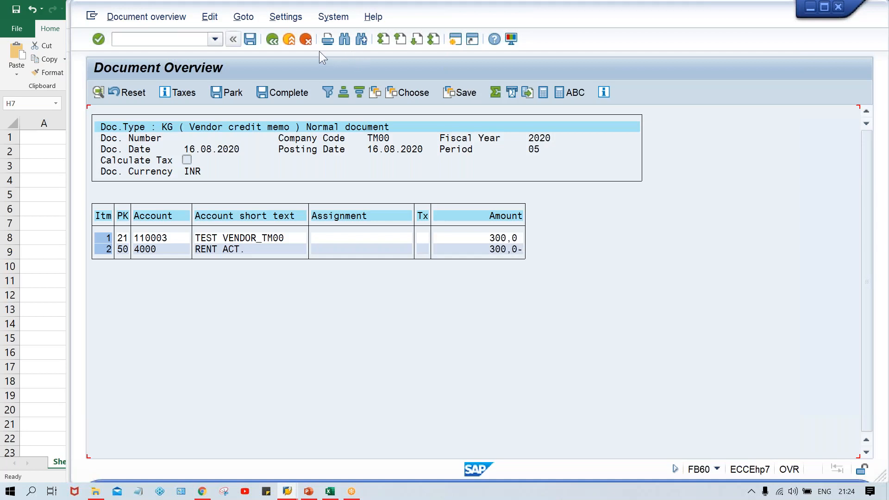
{"action": "left_click", "coordinate": [249, 39]}
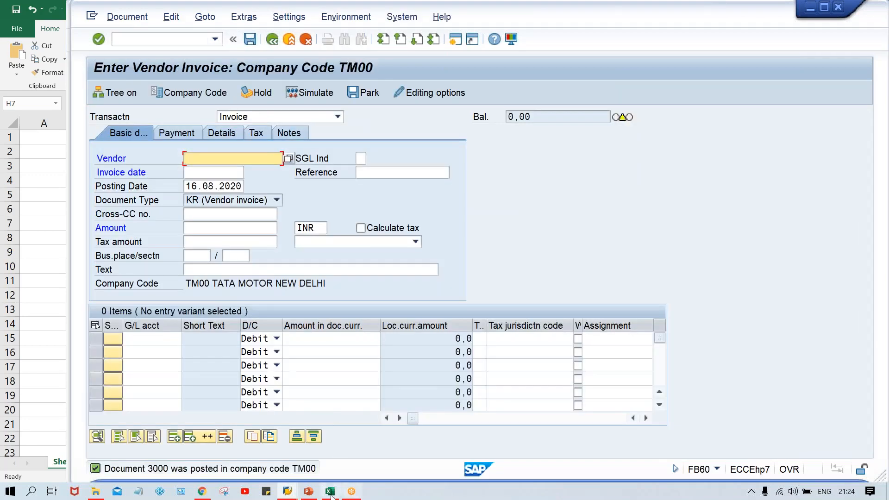
- Switch to the vendor line item display session and refresh the open items list
{"action": "mouse_move", "coordinate": [286, 494]}
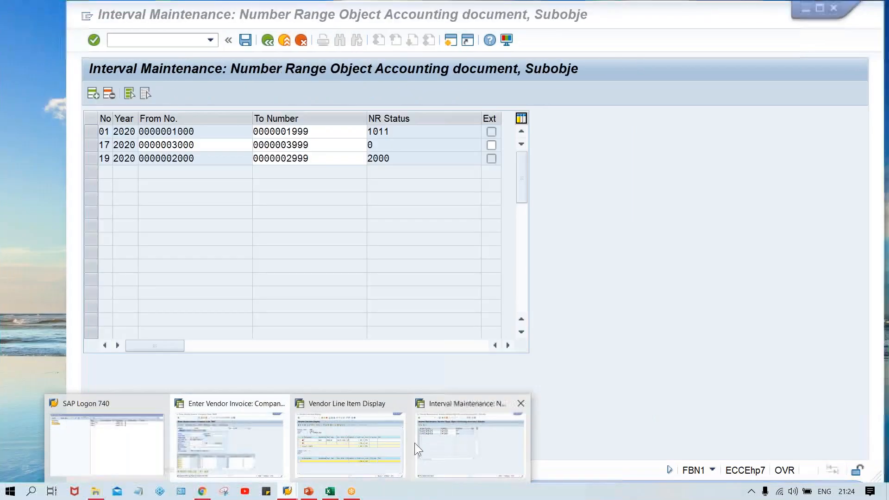
{"action": "left_click", "coordinate": [354, 448]}
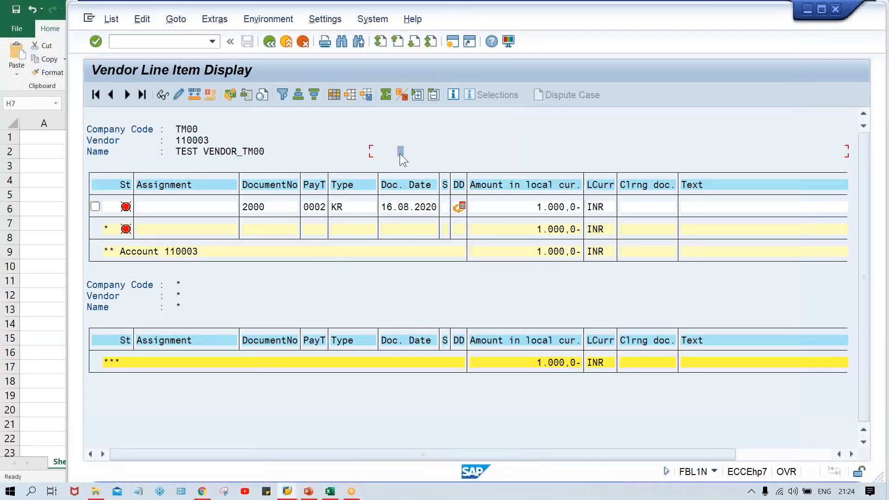
{"action": "left_click", "coordinate": [107, 17]}
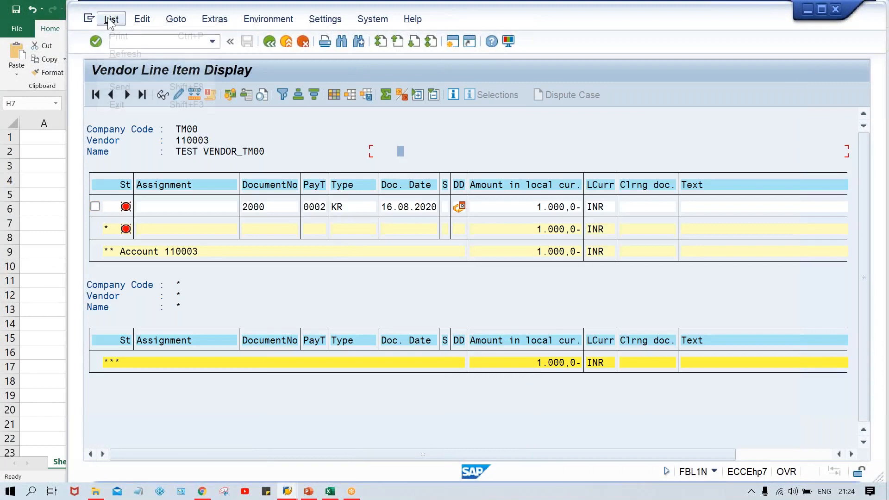
{"action": "left_click", "coordinate": [123, 52]}
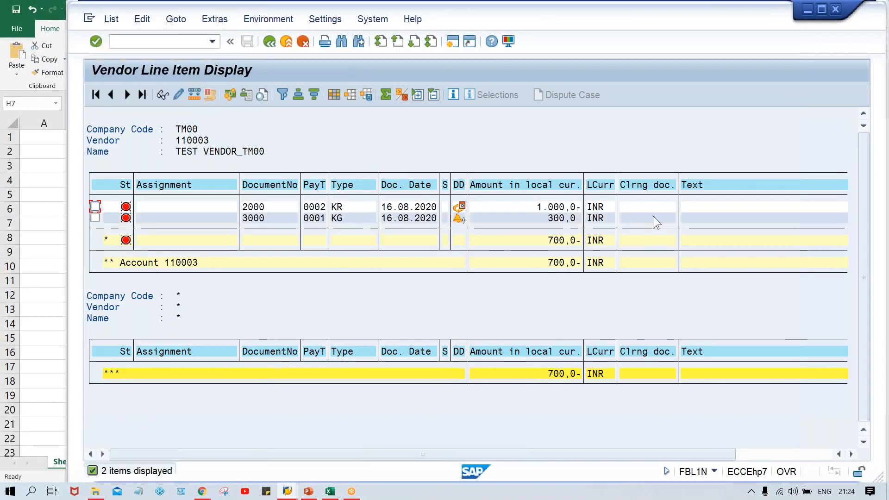
- Review the vendor's open invoice, credit memo and balance, and the accounting document number ranges
{"action": "left_click", "coordinate": [653, 216]}
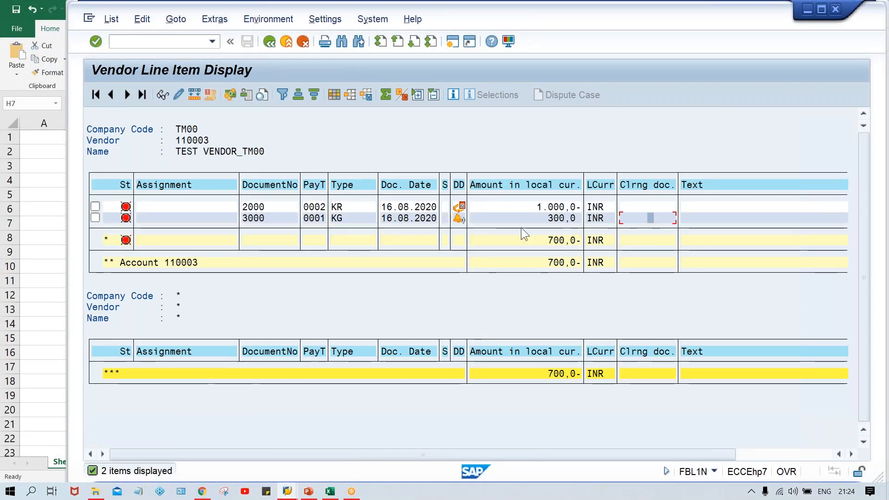
{"action": "left_click", "coordinate": [536, 239]}
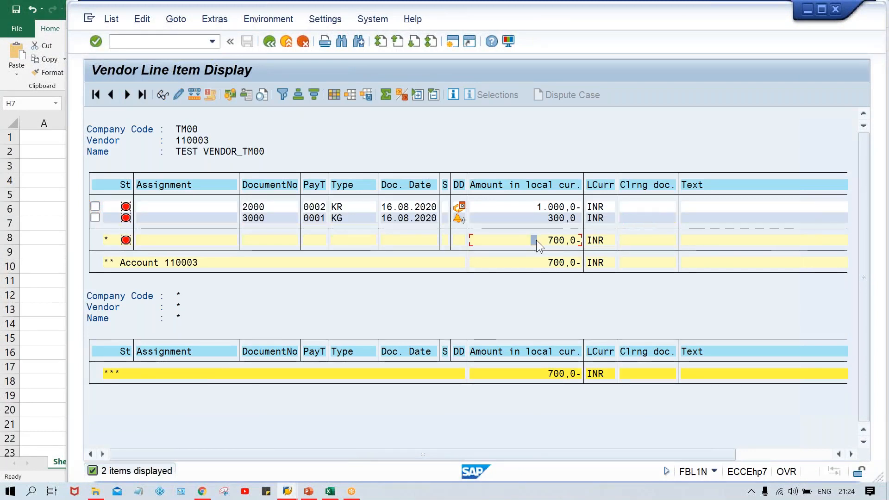
{"action": "left_click", "coordinate": [525, 207]}
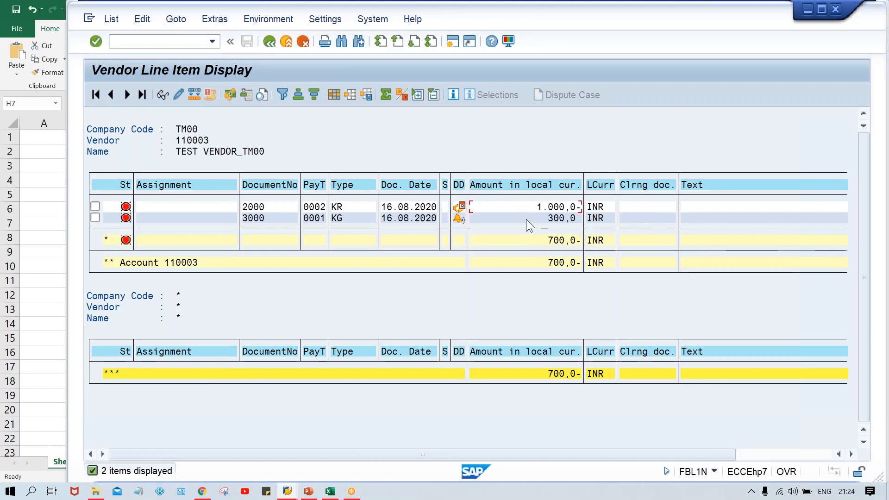
{"action": "left_click", "coordinate": [539, 243]}
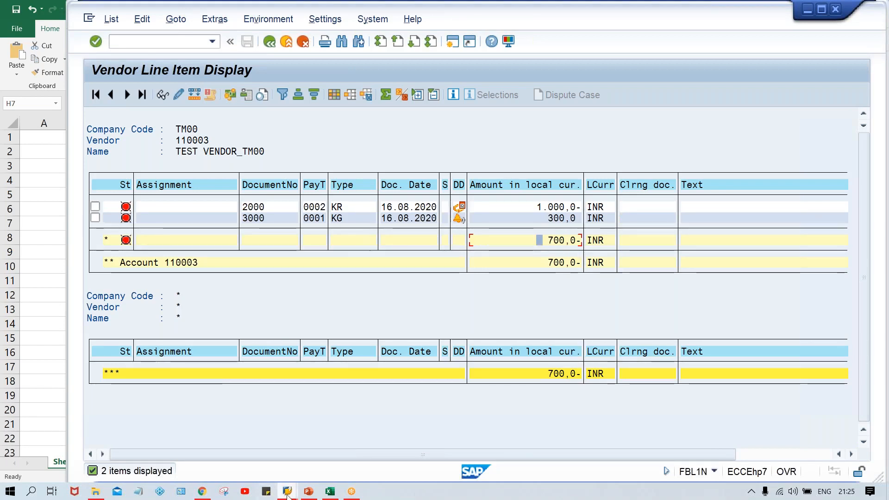
{"action": "mouse_move", "coordinate": [287, 491]}
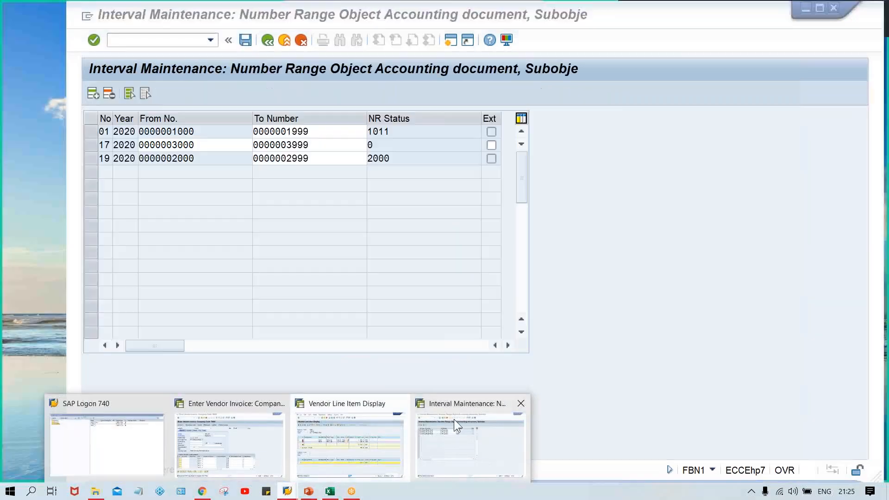
{"action": "left_click", "coordinate": [454, 421]}
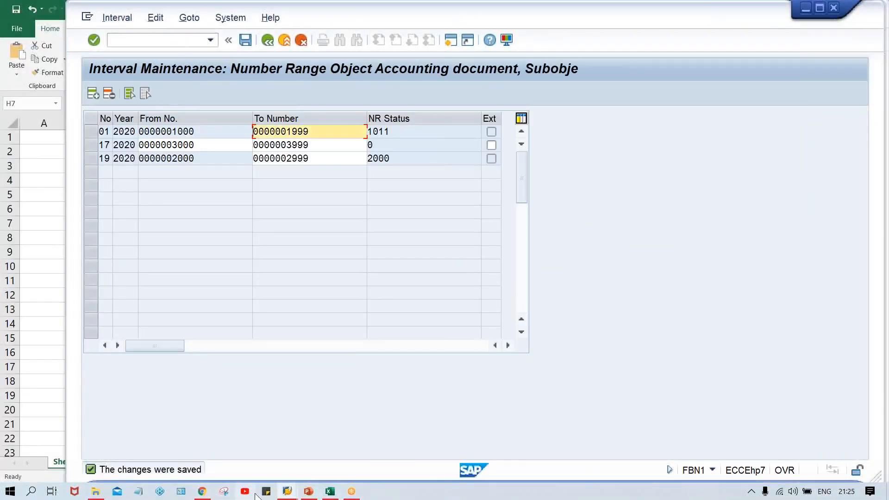
- Switch to the invoice entry session and start transaction F-53 for posting outgoing payments
{"action": "mouse_move", "coordinate": [284, 494]}
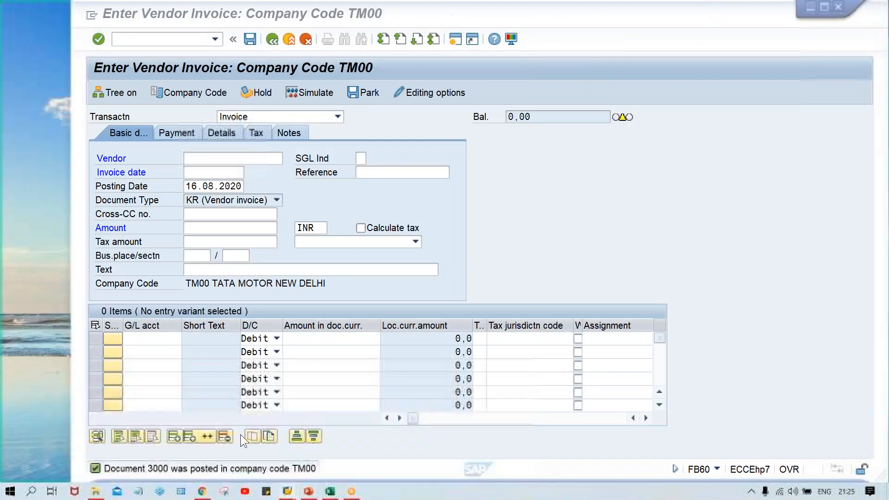
{"action": "left_click", "coordinate": [240, 434]}
{"action": "left_click", "coordinate": [172, 39]}
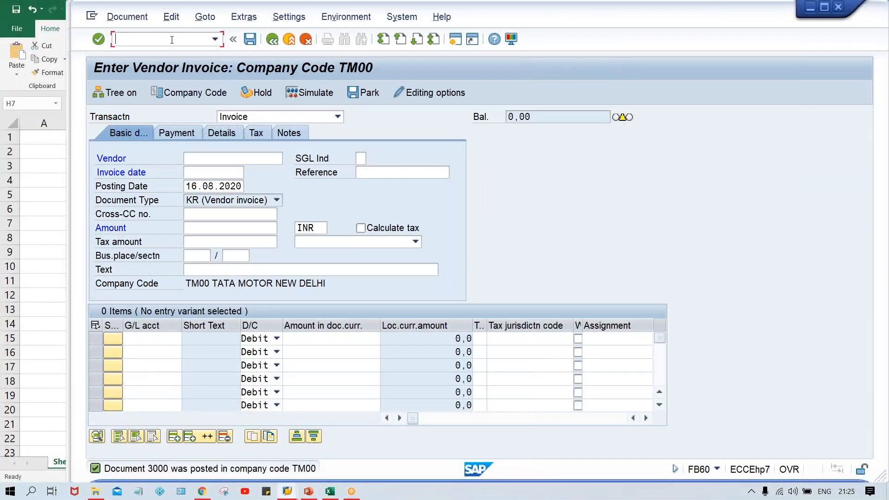
{"action": "type", "text": "/NF"}
{"action": "type", "text": "03"}
{"action": "key", "text": "Return"}
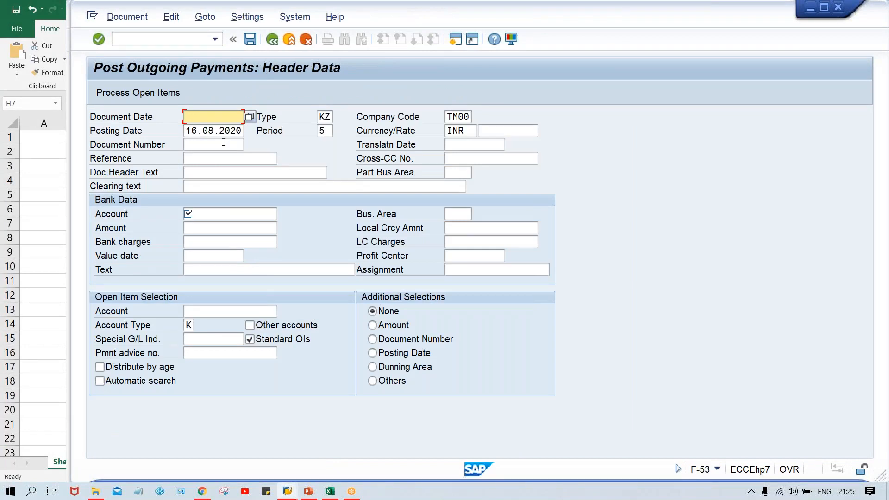
- Set the payment's document date to 16.08.2020
{"action": "type", "text": "16.08"}
{"action": "type", "text": ".2020"}
{"action": "key", "text": "Tab"}
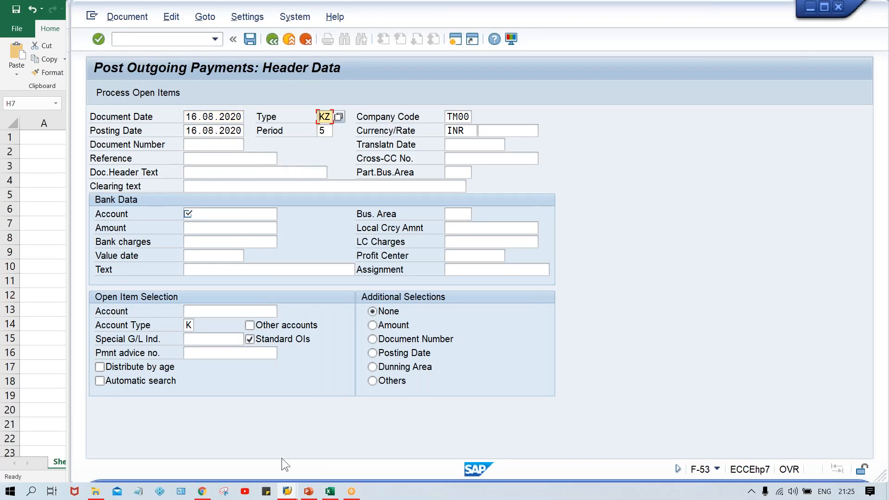
- Switch to the number range session, open the OBA7 document types and position on document type KZ
{"action": "mouse_move", "coordinate": [286, 490]}
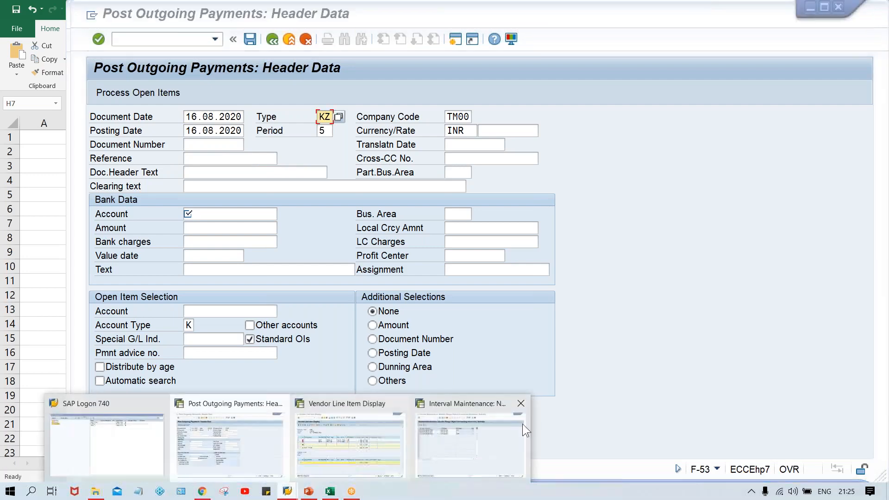
{"action": "left_click", "coordinate": [468, 437]}
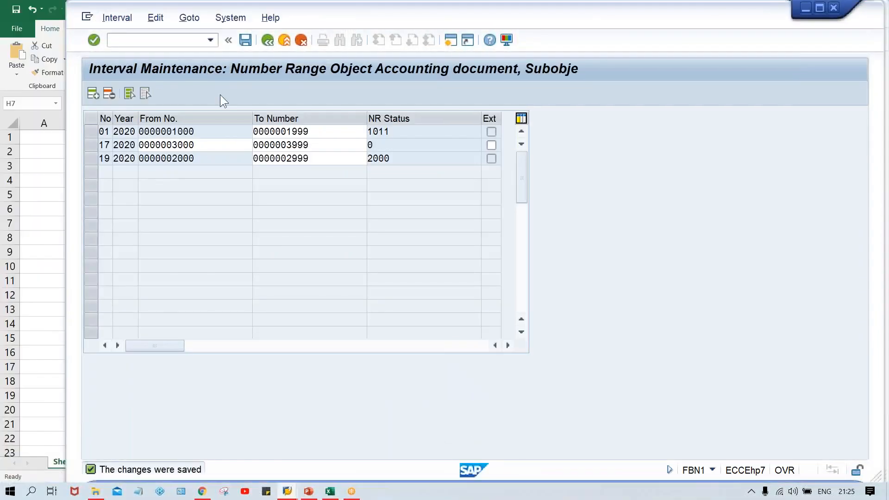
{"action": "left_click", "coordinate": [165, 39]}
{"action": "type", "text": "/NOBA7"}
{"action": "key", "text": "Return"}
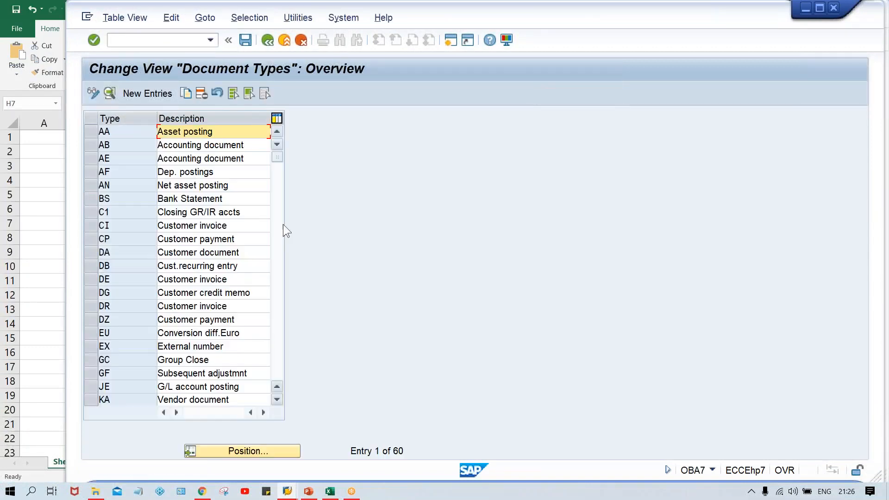
{"action": "left_click", "coordinate": [247, 451]}
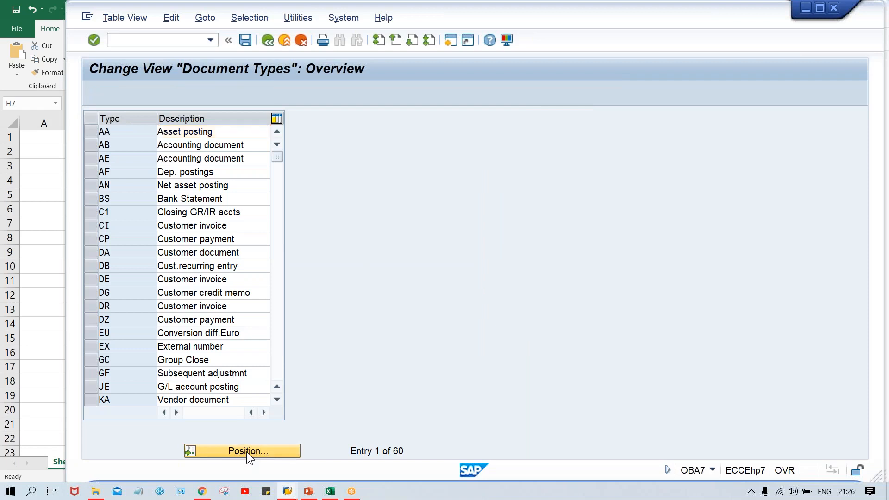
{"action": "type", "text": "KZ"}
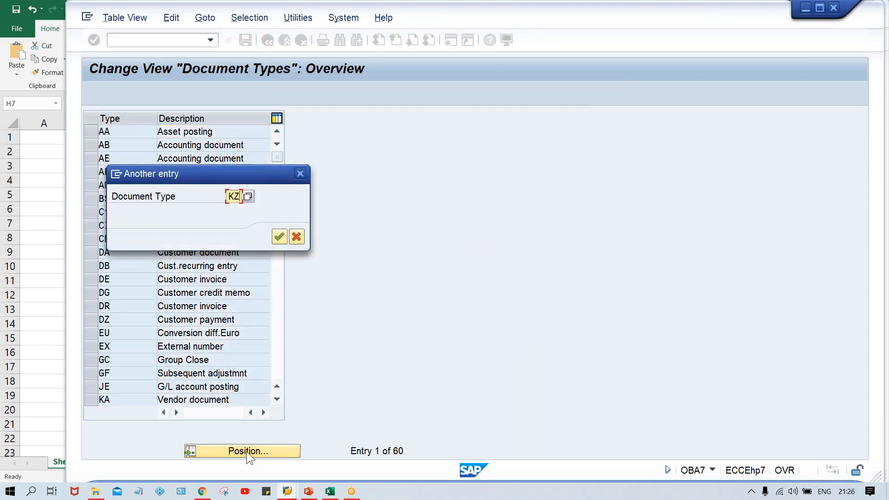
{"action": "key", "text": "Return"}
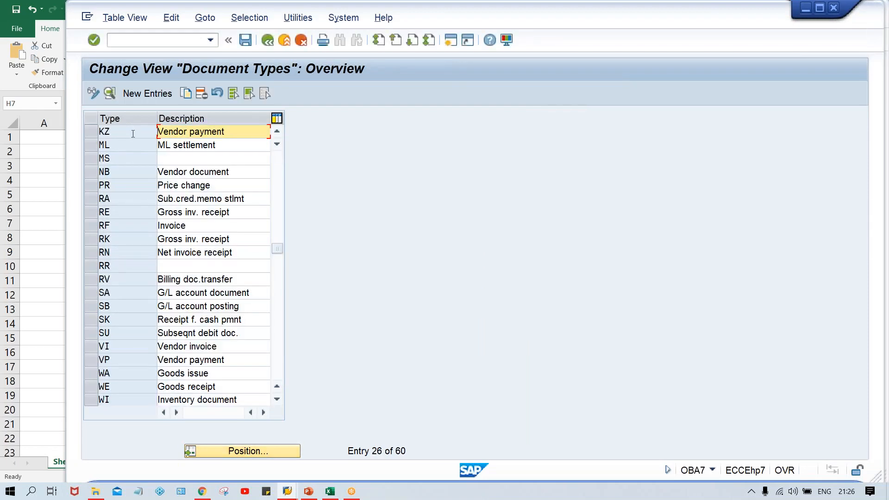
- Set number range 01 for document type KZ and save under the customizing request
{"action": "double_click", "coordinate": [132, 130]}
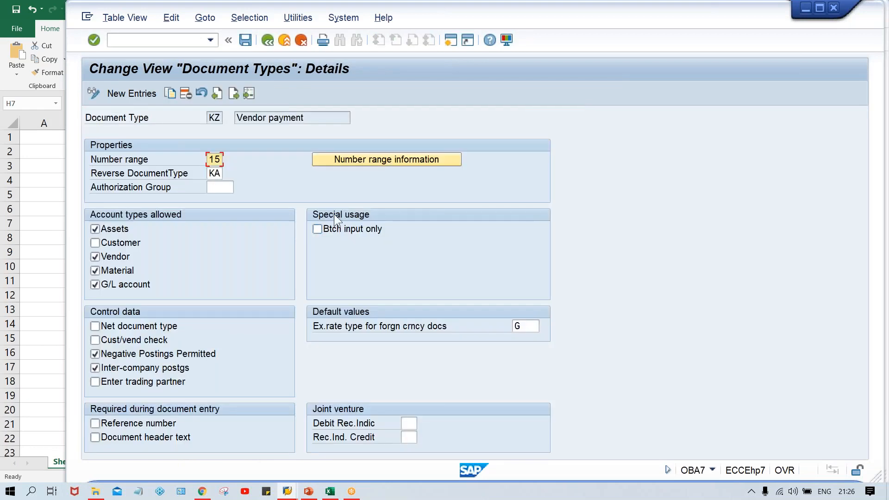
{"action": "type", "text": "01"}
{"action": "key", "text": "ctrl+s"}
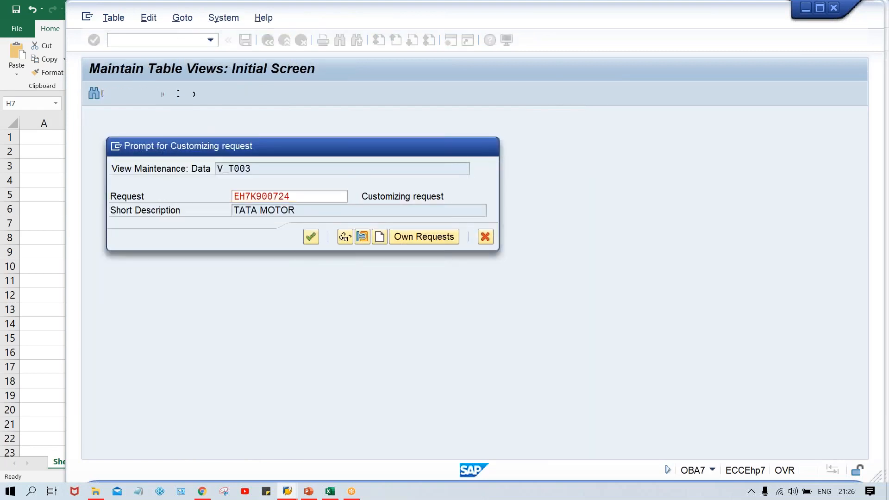
{"action": "key", "text": "Return"}
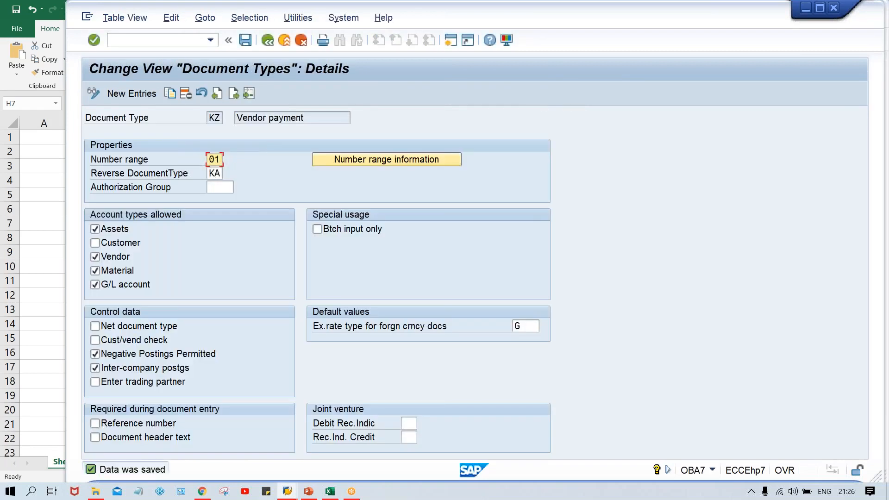
- Return to the payment screen and enter bank account 1000 with amount 700
{"action": "key", "text": "alt+Tab"}
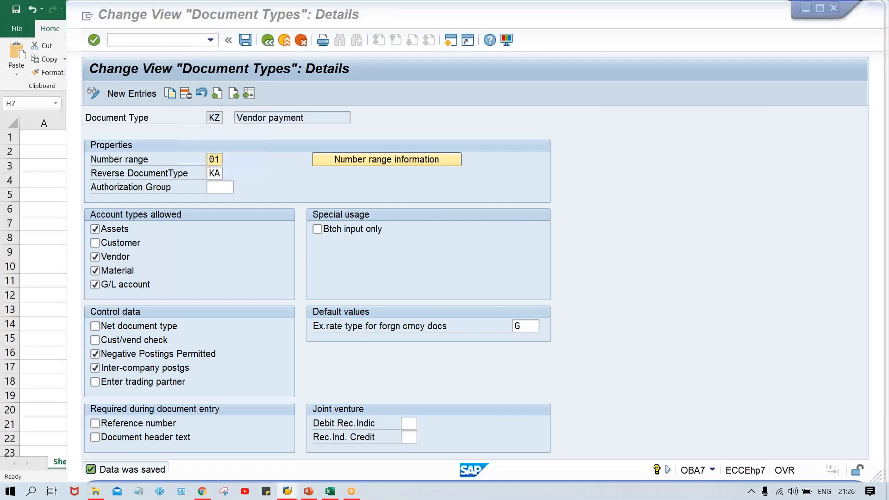
{"action": "key", "text": "alt+Tab"}
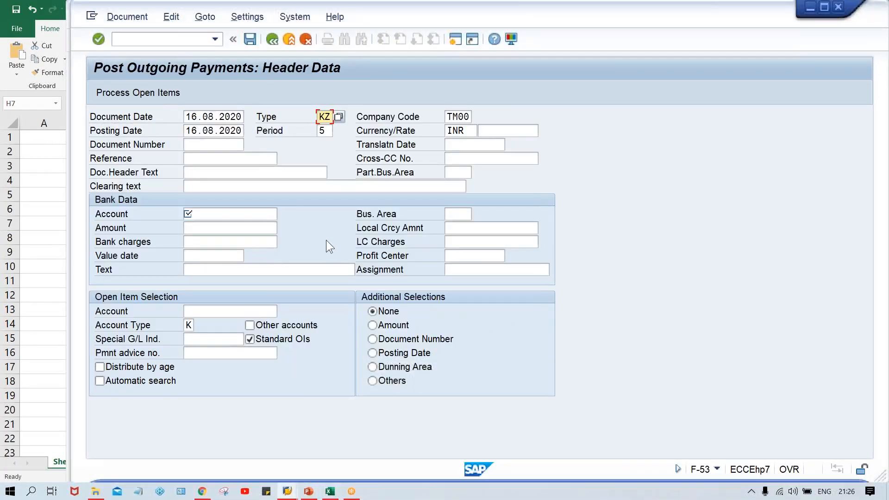
{"action": "left_click", "coordinate": [208, 208]}
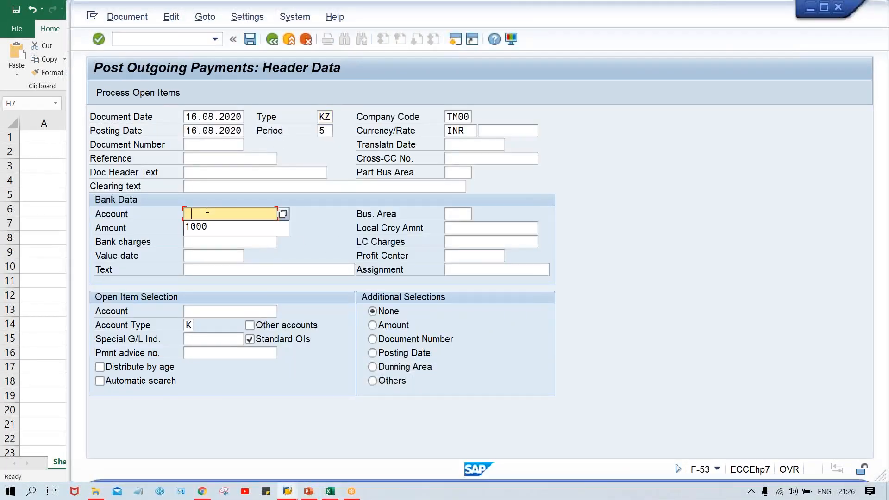
{"action": "key", "text": "Down"}
{"action": "key", "text": "Tab"}
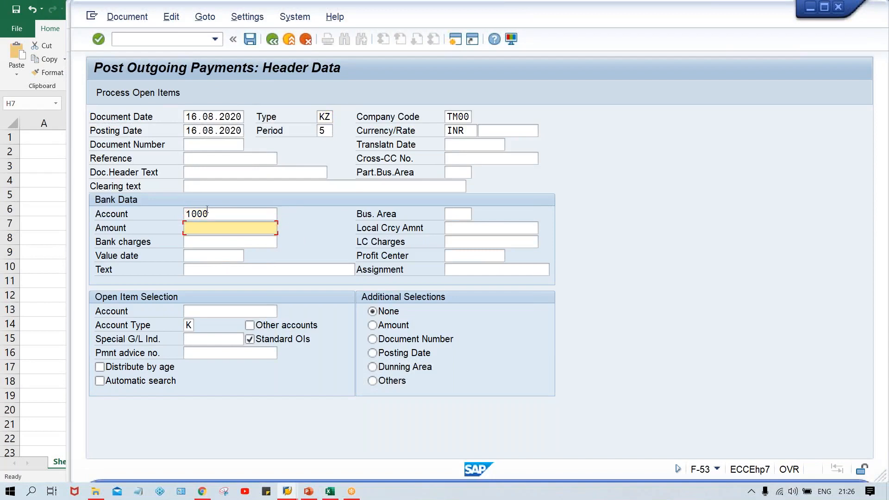
{"action": "type", "text": "700"}
{"action": "key", "text": "Tab"}
{"action": "key", "text": "Tab"}
{"action": "key", "text": "Tab"}
{"action": "key", "text": "Tab"}
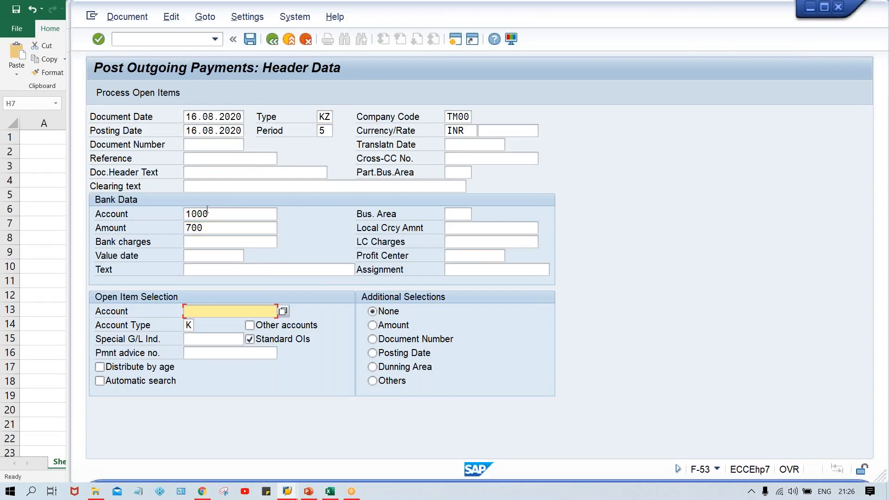
- Set the open item selection account to vendor 110003
{"action": "key", "text": "Down"}
{"action": "key", "text": "Down"}
{"action": "key", "text": "Down"}
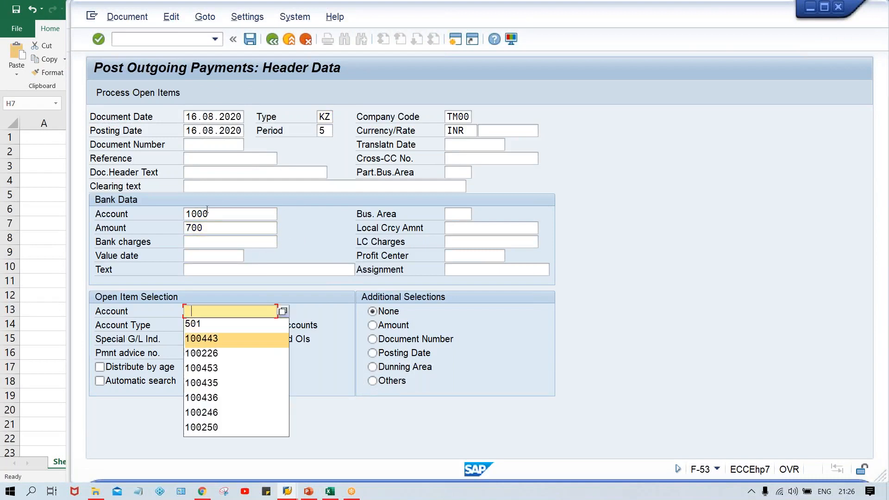
{"action": "key", "text": "Return"}
{"action": "key", "text": "BackSpace"}
{"action": "key", "text": "BackSpace"}
{"action": "key", "text": "BackSpace"}
{"action": "key", "text": "BackSpace"}
{"action": "key", "text": "BackSpace"}
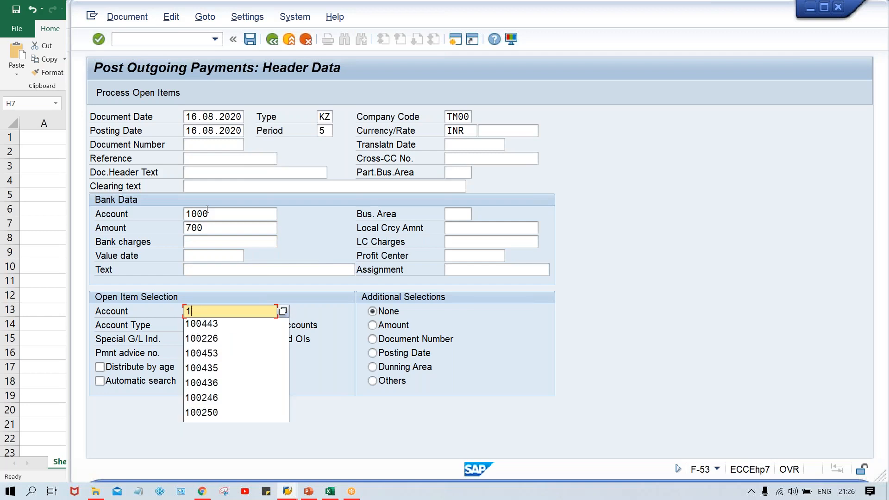
{"action": "type", "text": "1000"}
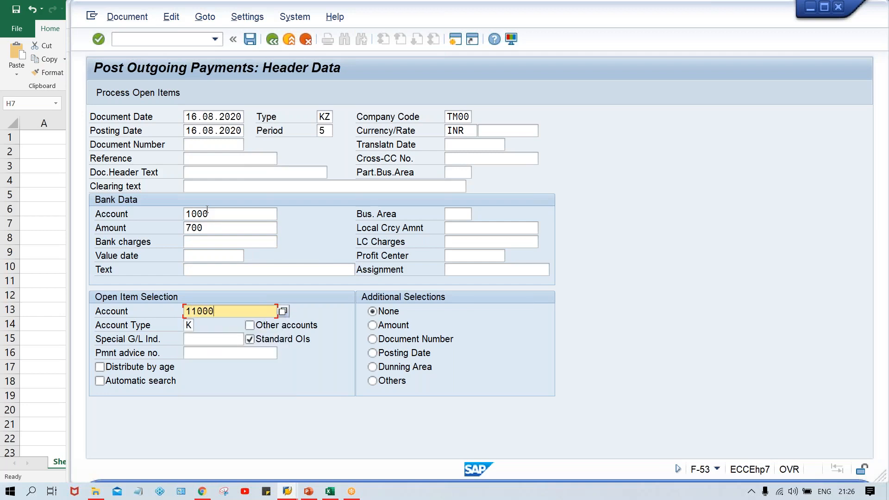
{"action": "type", "text": "3"}
- Check the bank account and amount entries, then process the vendor's open items
{"action": "left_click", "coordinate": [220, 213]}
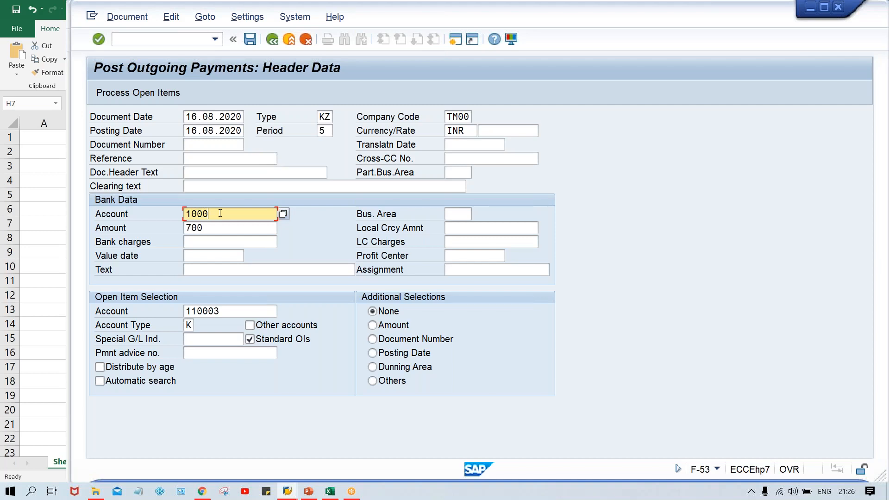
{"action": "left_click_drag", "start_coordinate": [226, 214], "coordinate": [160, 234]}
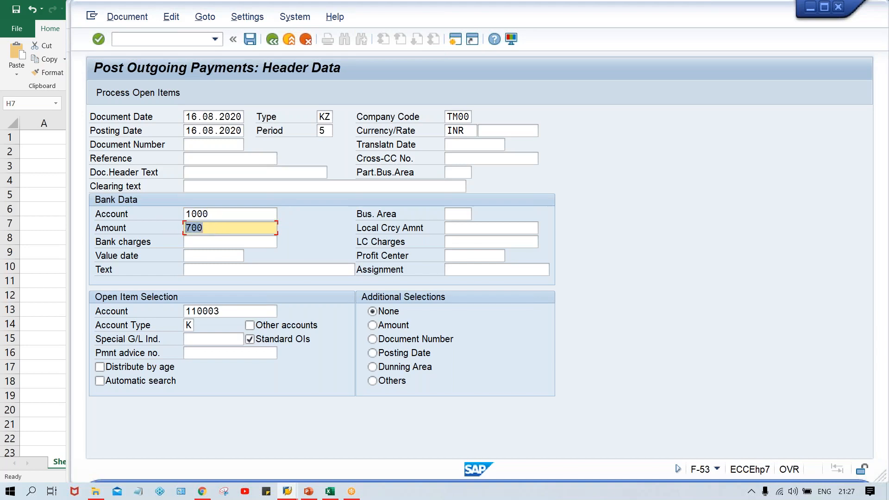
{"action": "left_click", "coordinate": [218, 214]}
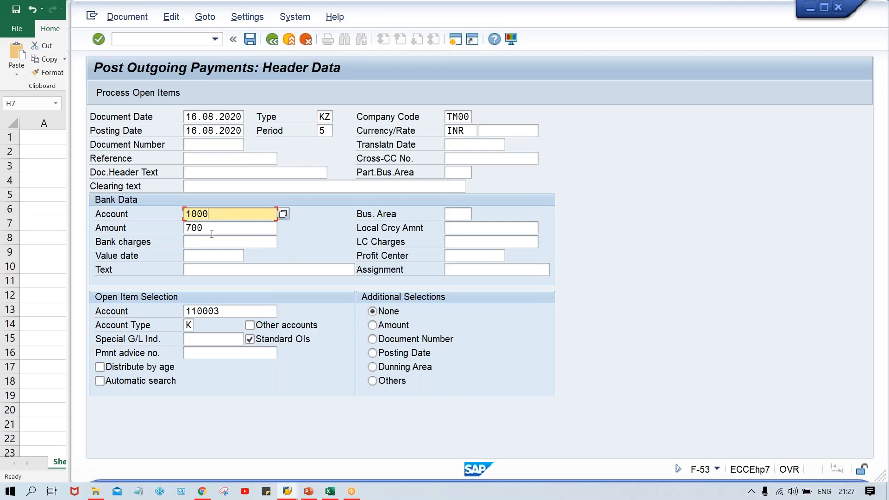
{"action": "left_click", "coordinate": [207, 230]}
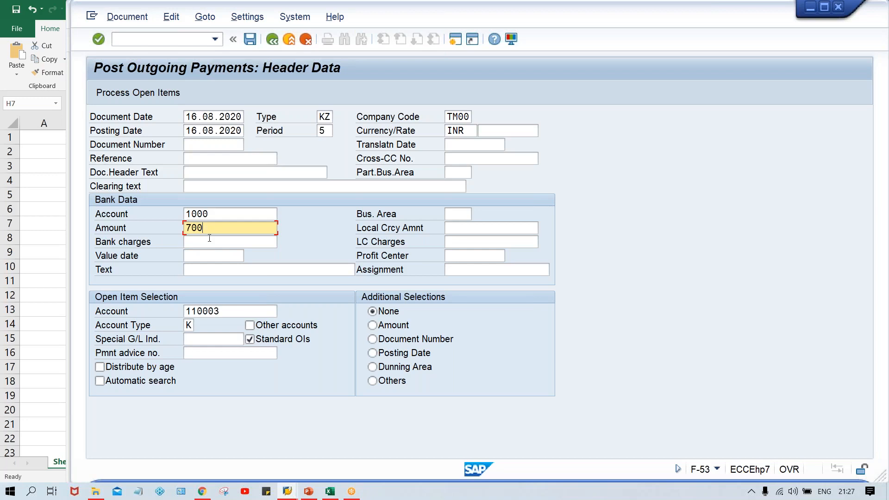
{"action": "key", "text": "Return"}
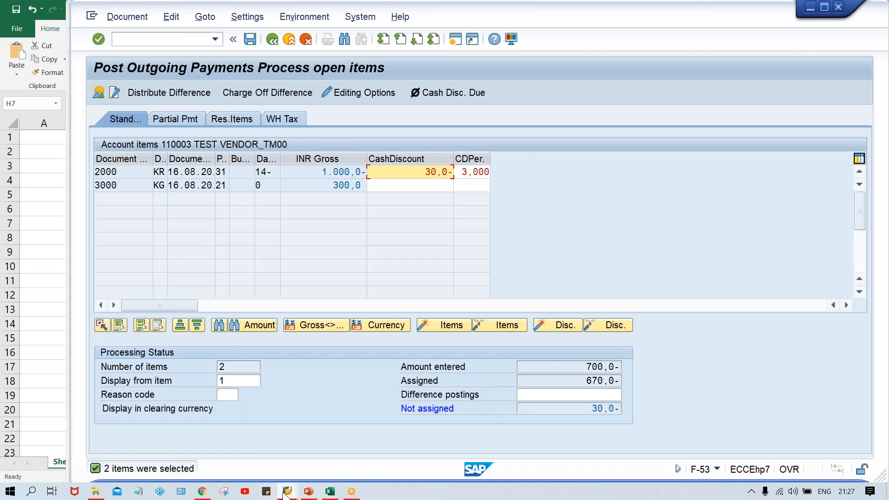
{"action": "mouse_move", "coordinate": [284, 494]}
{"action": "mouse_move", "coordinate": [372, 444]}
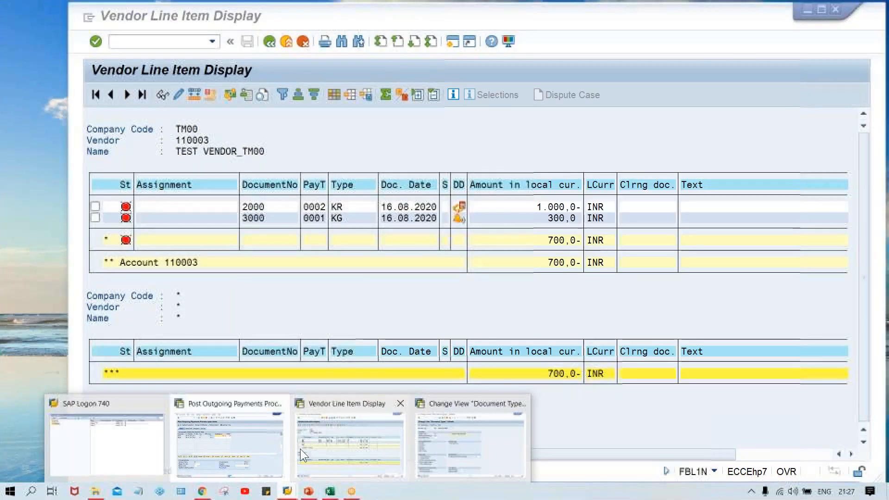
{"action": "mouse_move", "coordinate": [260, 444]}
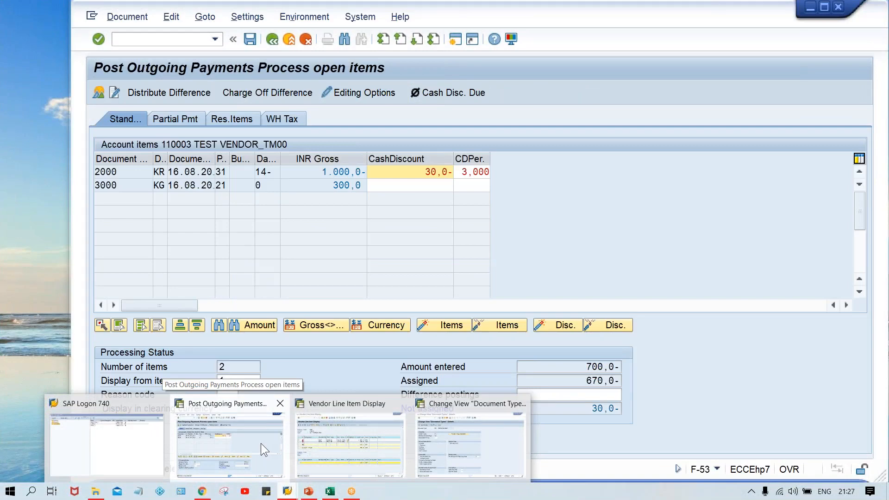
{"action": "left_click", "coordinate": [260, 443]}
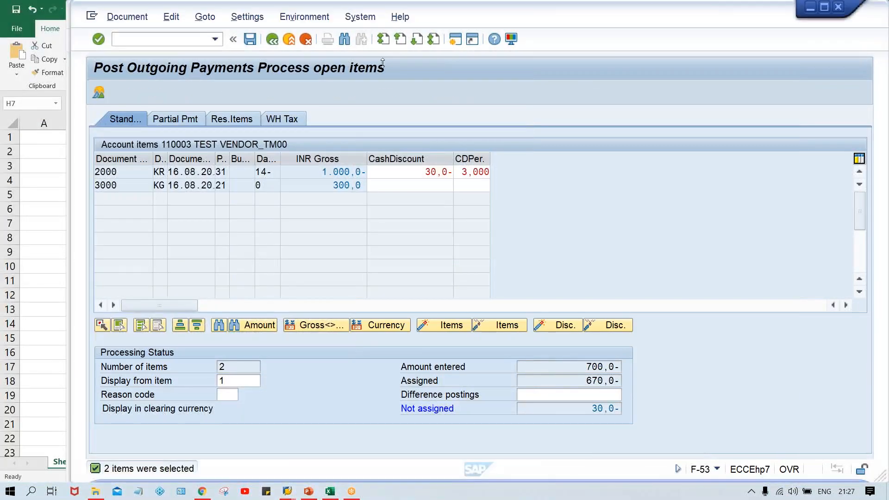
- Open a new session and display the details of payment terms 0001 in OBB8
{"action": "left_click", "coordinate": [457, 41]}
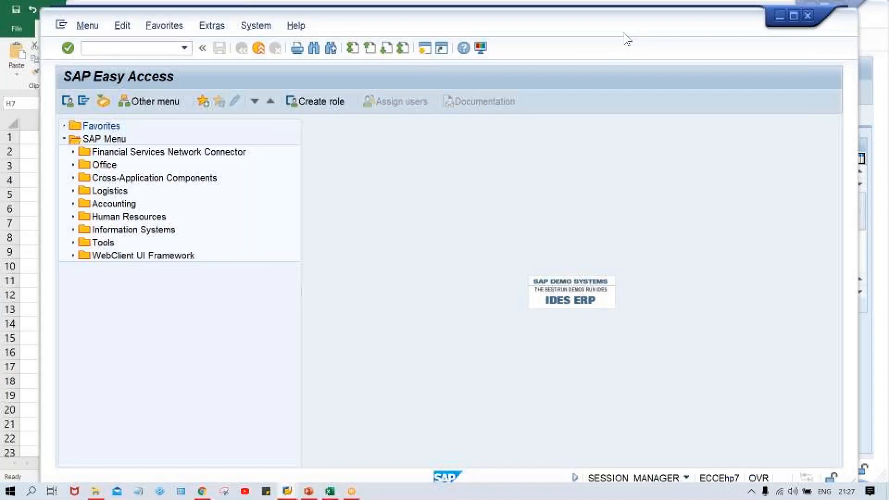
{"action": "left_click_drag", "start_coordinate": [624, 33], "coordinate": [642, 21]}
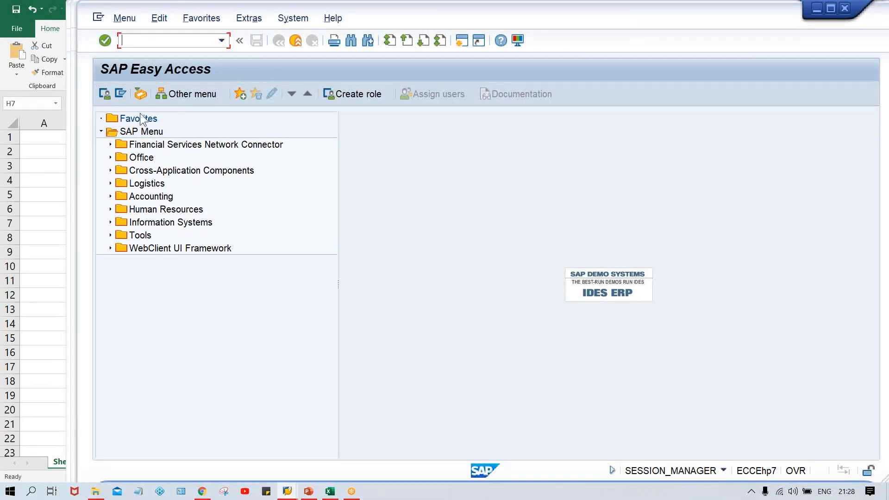
{"action": "type", "text": "OBB8"}
{"action": "key", "text": "Return"}
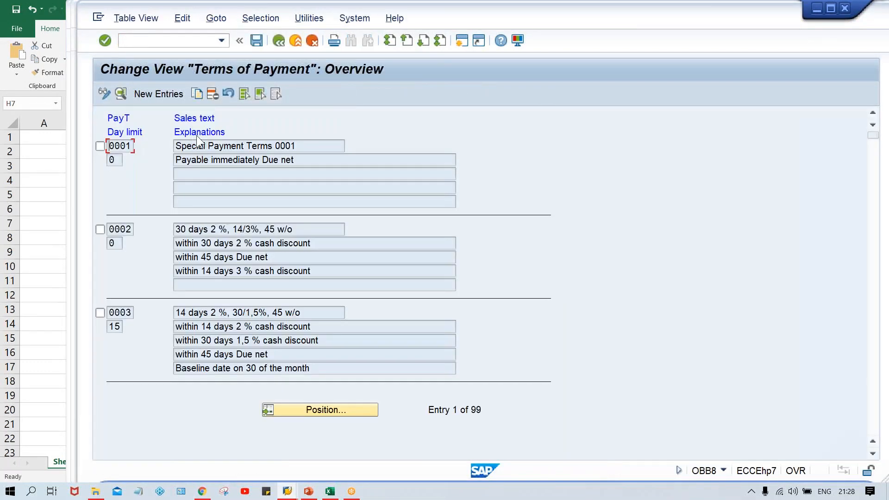
{"action": "double_click", "coordinate": [209, 146]}
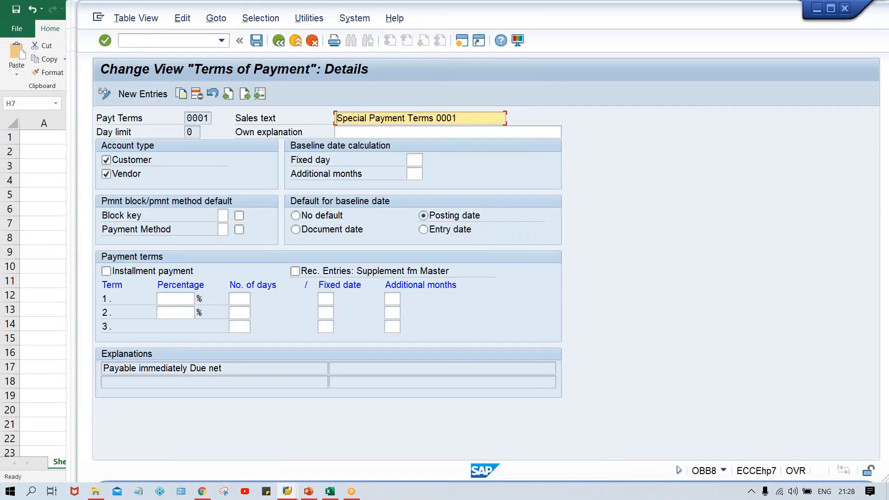
- Open vendor 110003 in company code TM00 for change, selecting its company-code payment transactions data
{"action": "left_click", "coordinate": [157, 41]}
{"action": "type", "text": "/NOB"}
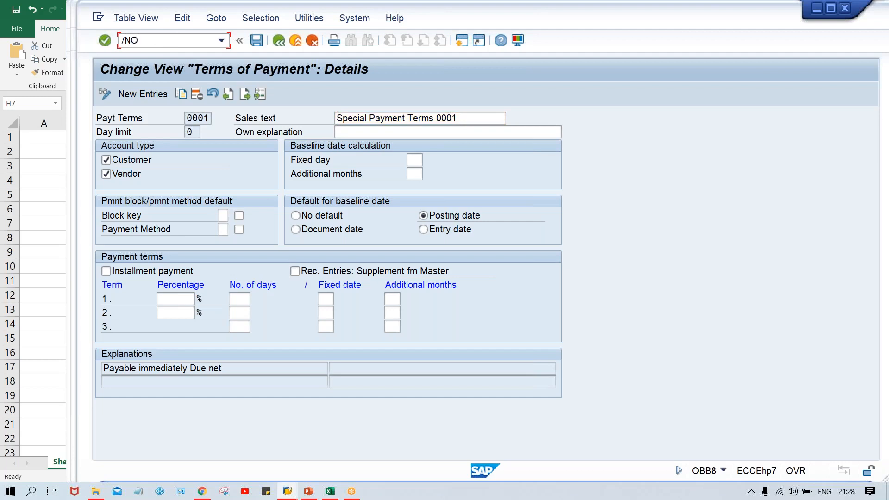
{"action": "key", "text": "BackSpace"}
{"action": "key", "text": "BackSpace"}
{"action": "type", "text": "XK02"}
{"action": "key", "text": "Return"}
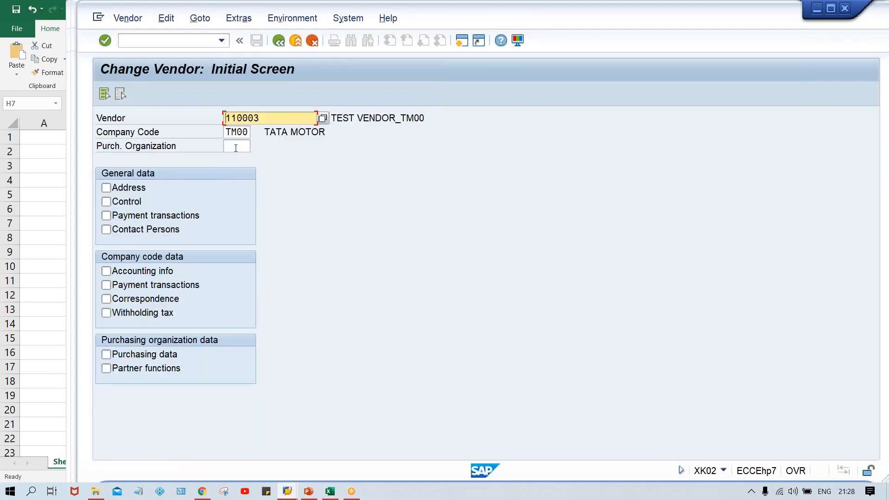
{"action": "left_click", "coordinate": [163, 287]}
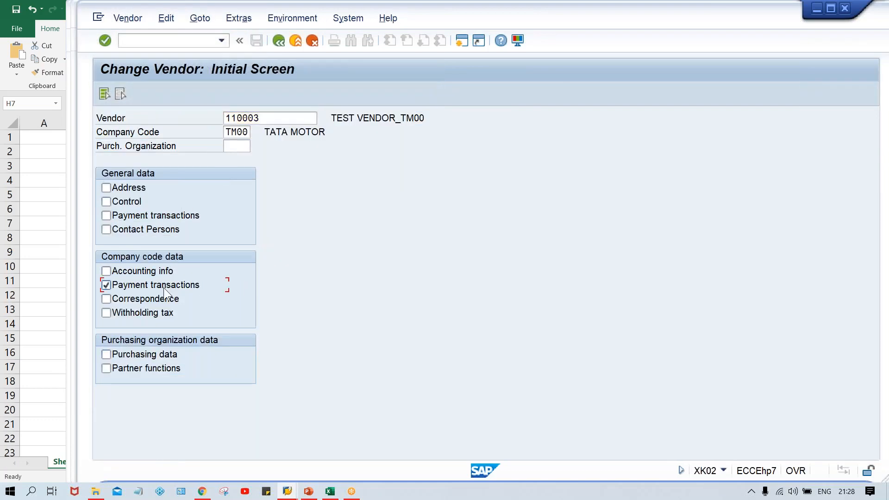
{"action": "key", "text": "Return"}
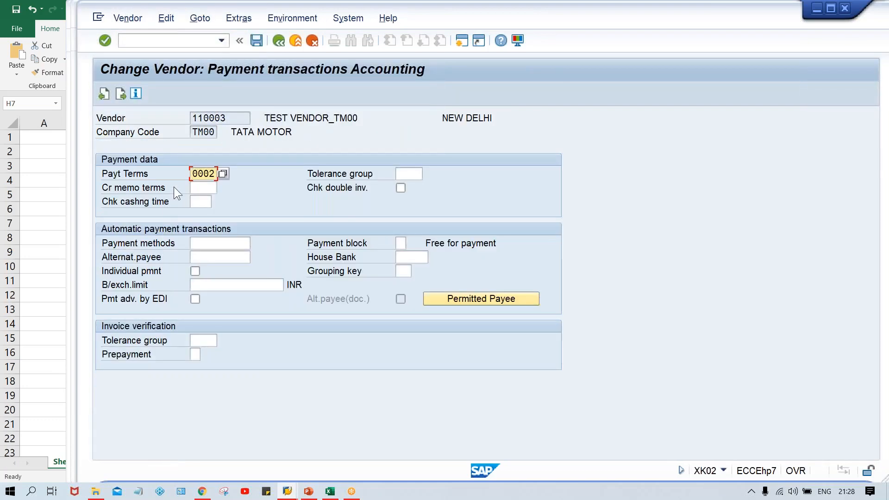
- Set the vendor's payment terms to 0001 and save the vendor
{"action": "type", "text": "2"}
{"action": "type", "text": "0"}
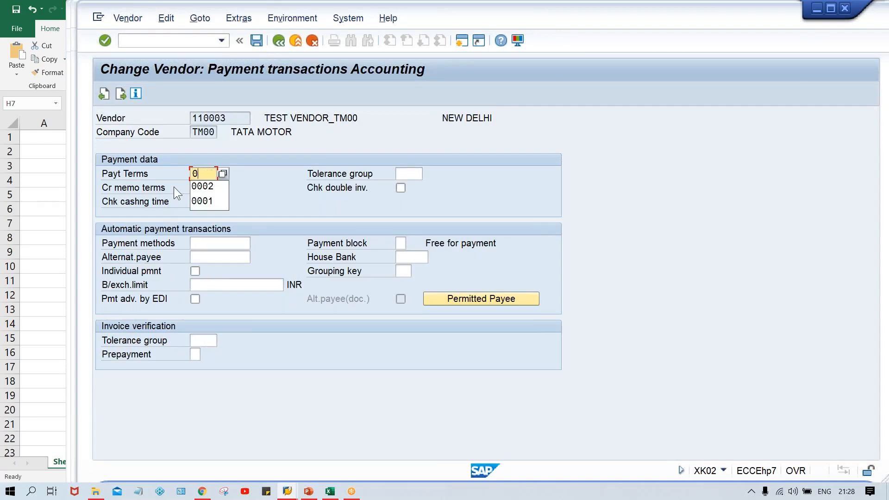
{"action": "key", "text": "Down"}
{"action": "key", "text": "Down"}
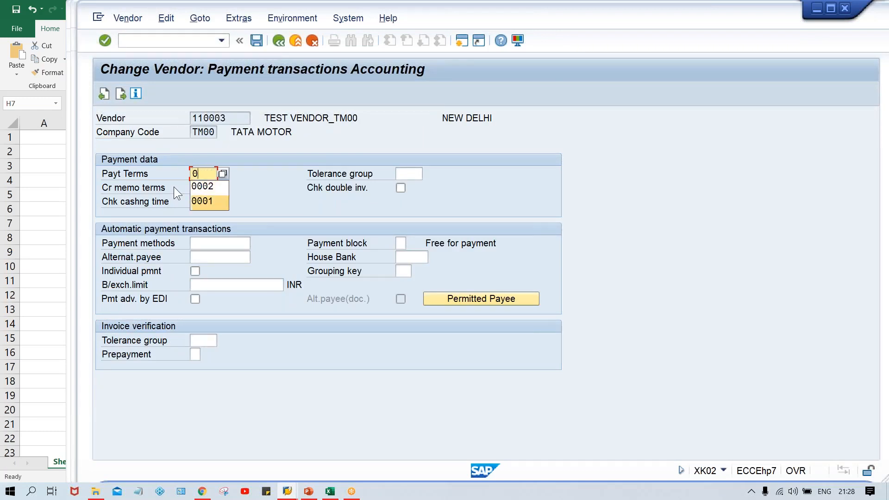
{"action": "key", "text": "Return"}
{"action": "key", "text": "Return"}
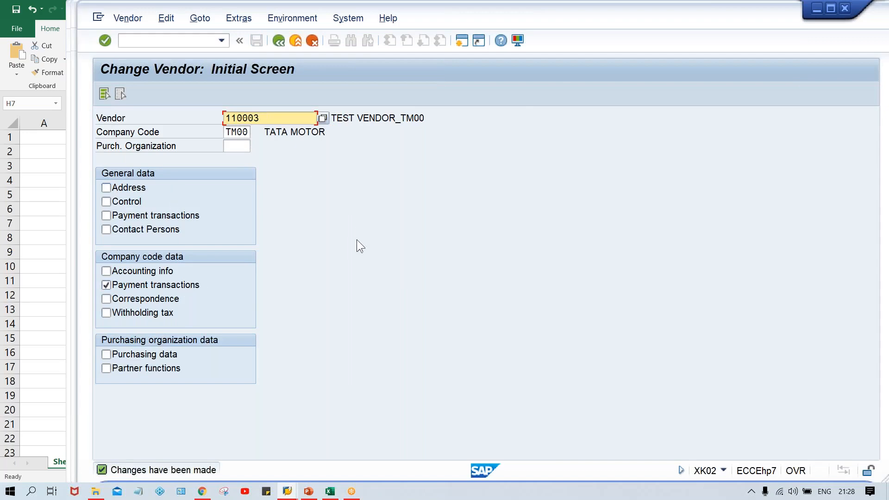
- Switch to the payment session and restart the F-53 outgoing payment from a fresh header screen
{"action": "left_click", "coordinate": [287, 492]}
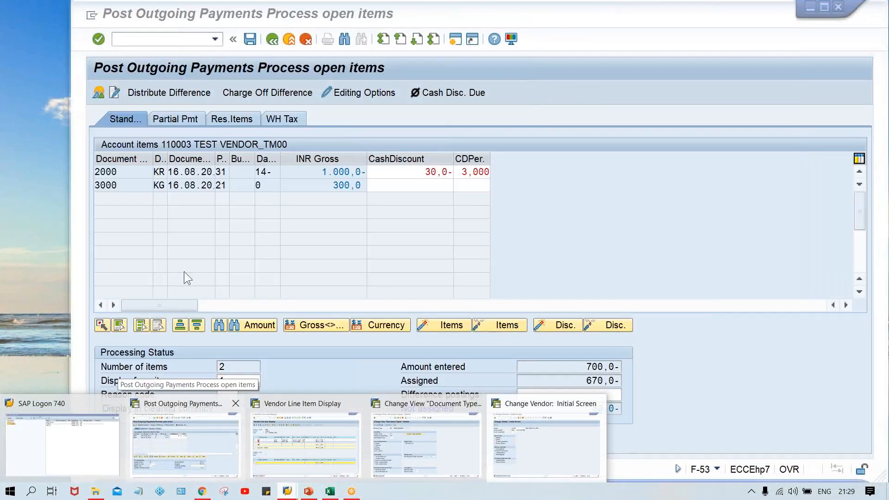
{"action": "left_click", "coordinate": [224, 454]}
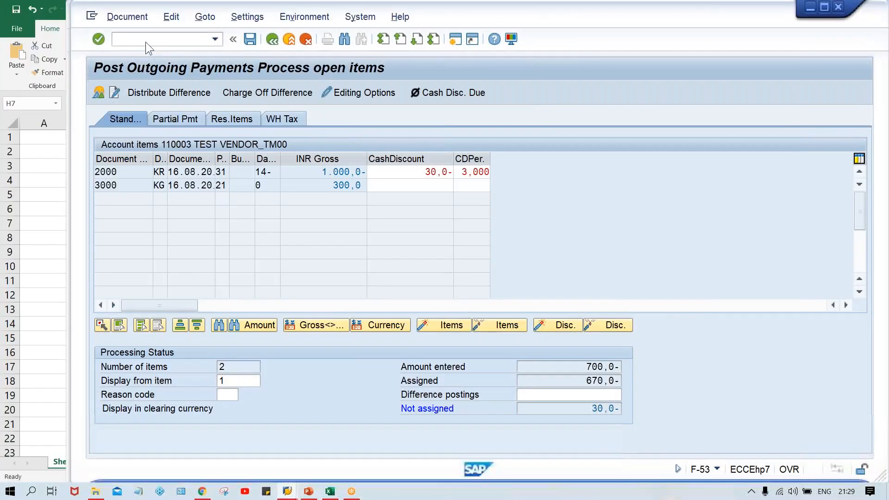
{"action": "type", "text": "/N"}
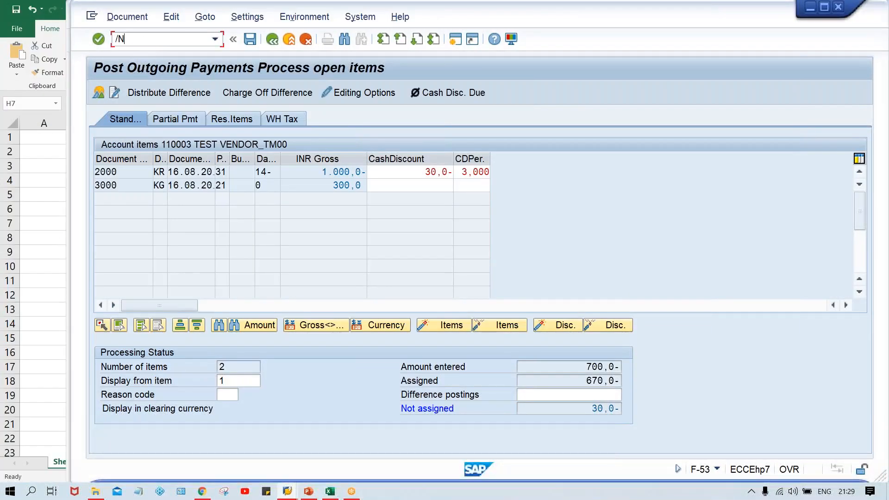
{"action": "type", "text": "F-53"}
{"action": "key", "text": "Return"}
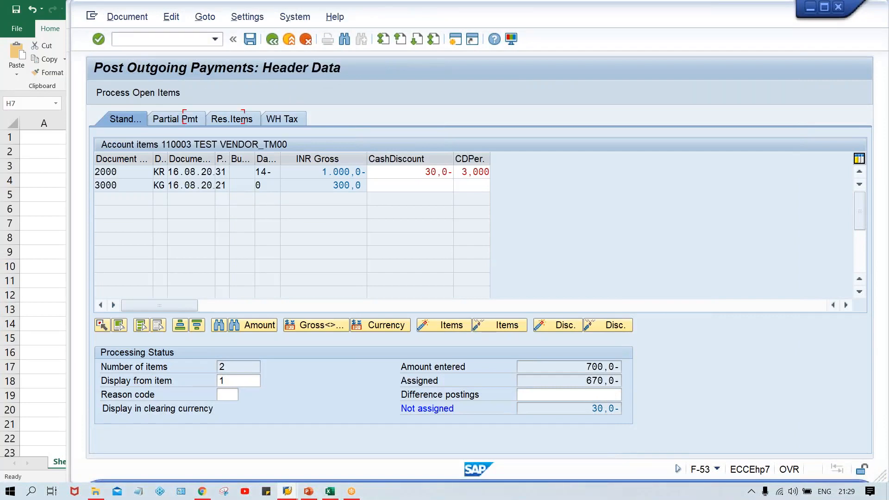
{"action": "key", "text": "Down"}
{"action": "key", "text": "Down"}
{"action": "key", "text": "Return"}
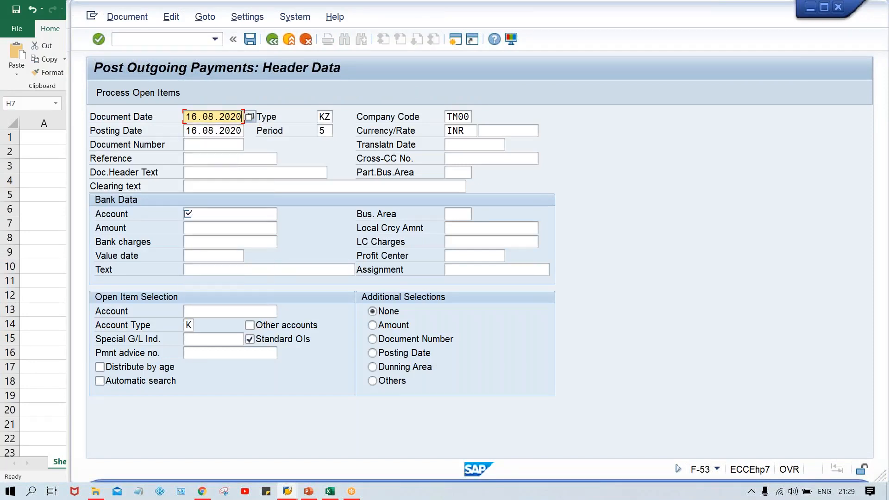
{"action": "key", "text": "Tab"}
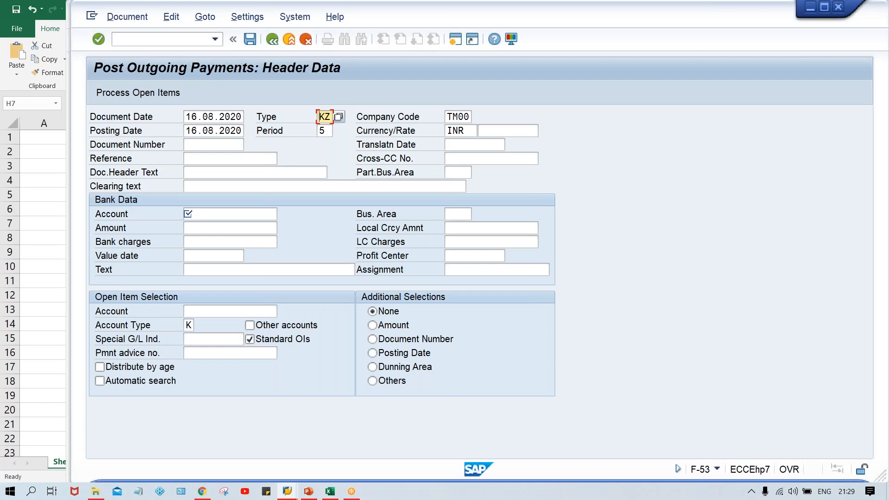
- Enter bank account 1000 and a payment amount of 700 in the outgoing payment header
{"action": "left_click", "coordinate": [239, 216]}
{"action": "type", "text": "1000"}
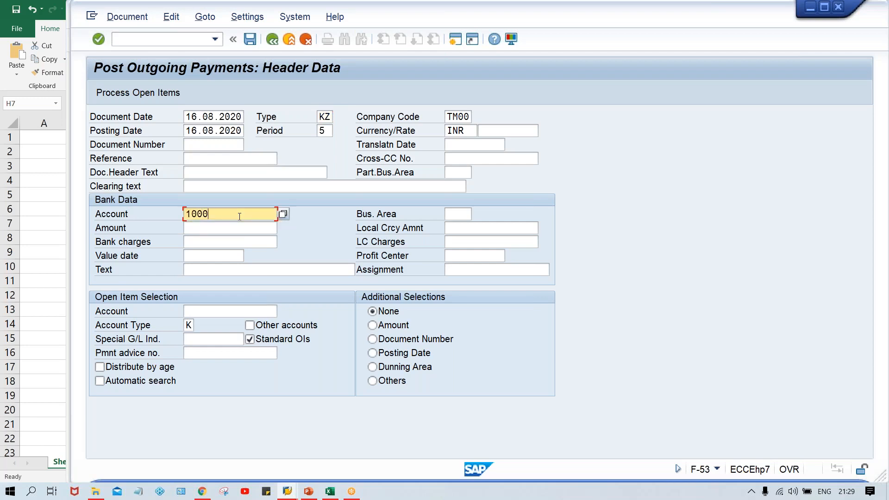
{"action": "key", "text": "Tab"}
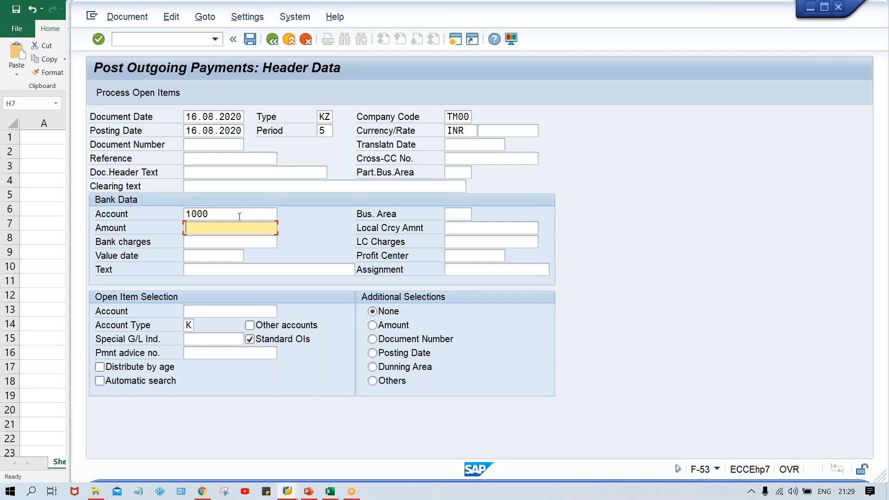
{"action": "type", "text": "7"}
{"action": "key", "text": "Down"}
{"action": "key", "text": "Tab"}
{"action": "key", "text": "Tab"}
{"action": "key", "text": "Tab"}
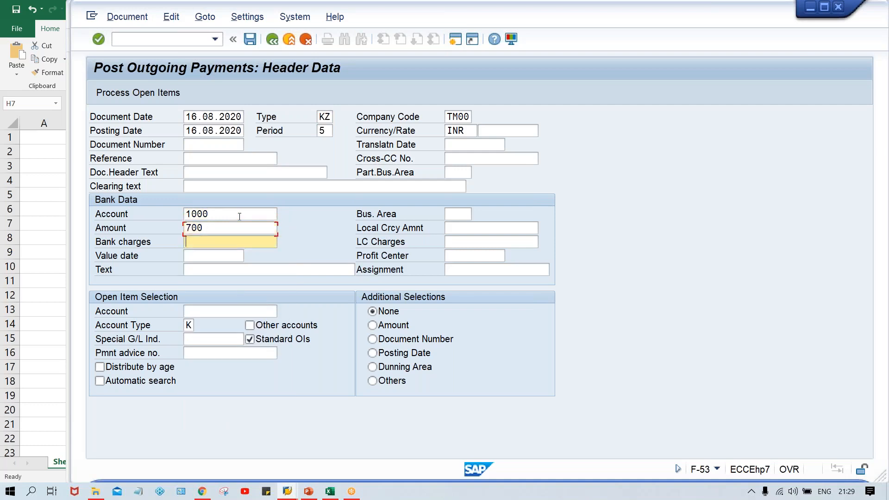
- Select vendor 110003 for open item selection and process its open items
{"action": "key", "text": "Tab"}
{"action": "type", "text": "1"}
{"action": "key", "text": "Down"}
{"action": "key", "text": "Return"}
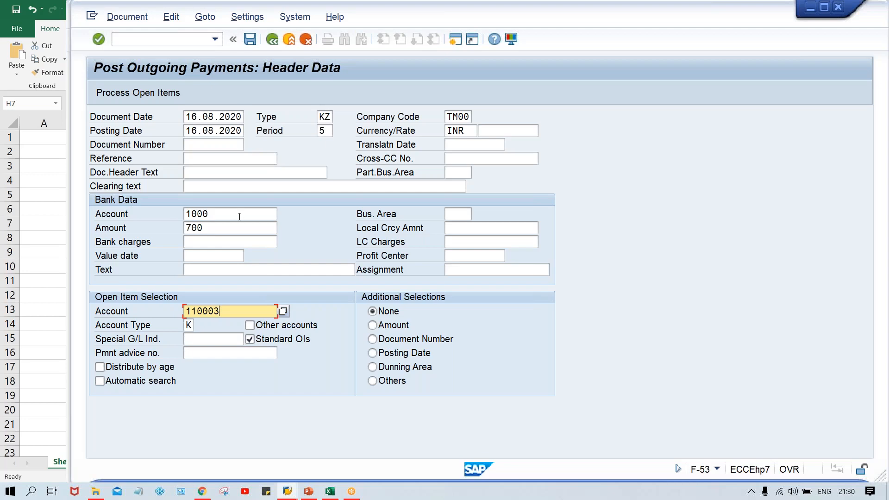
{"action": "key", "text": "Return"}
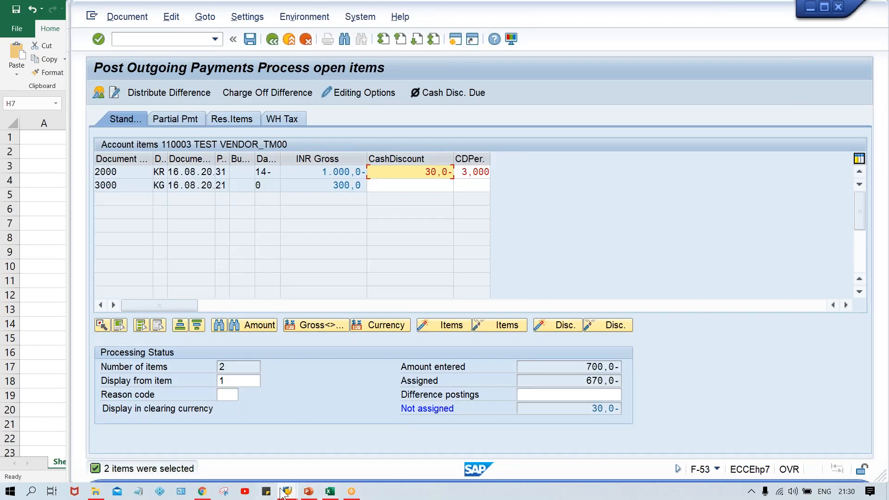
- Switch to the vendor change session and review vendor 110003's company-code payment terms, leaving without changes
{"action": "mouse_move", "coordinate": [283, 493]}
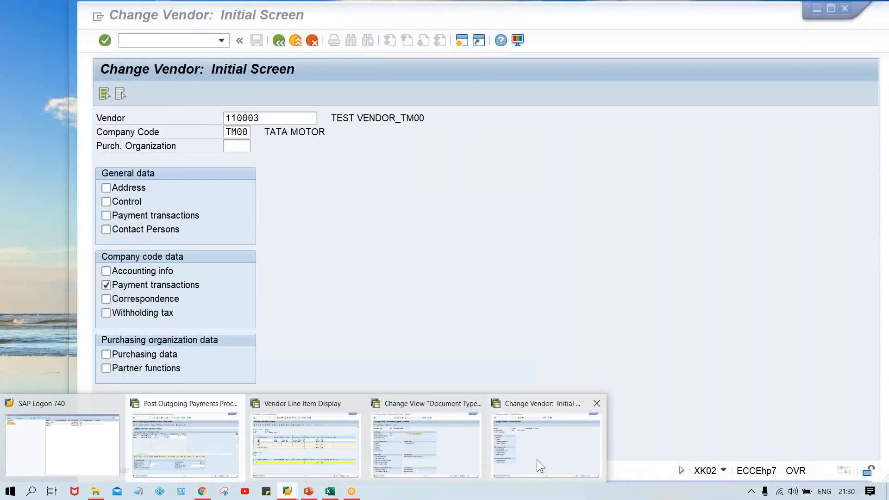
{"action": "left_click", "coordinate": [537, 459]}
{"action": "key", "text": "Return"}
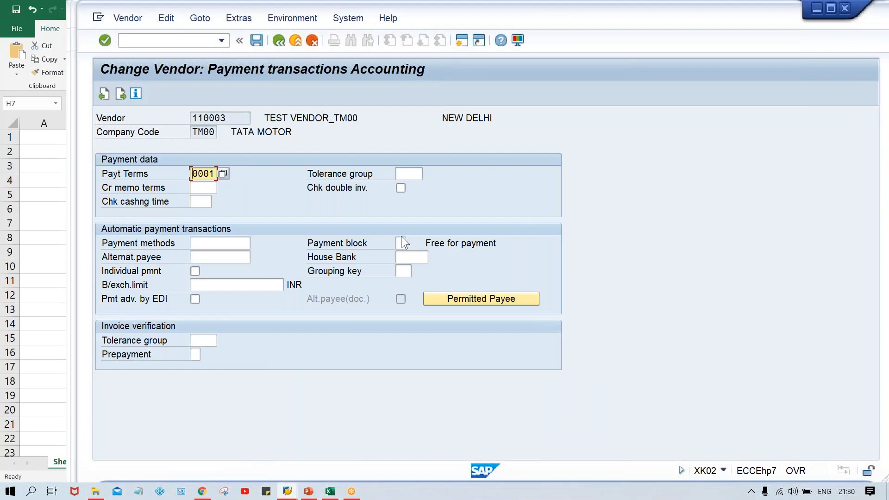
{"action": "key", "text": "F3"}
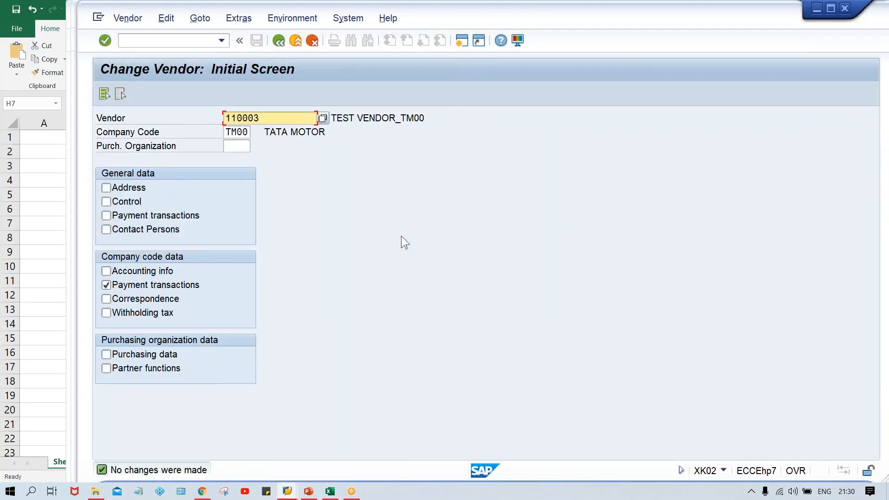
- Return to the payment session and restart the F-53 outgoing payment transaction
{"action": "key", "text": "alt+Tab"}
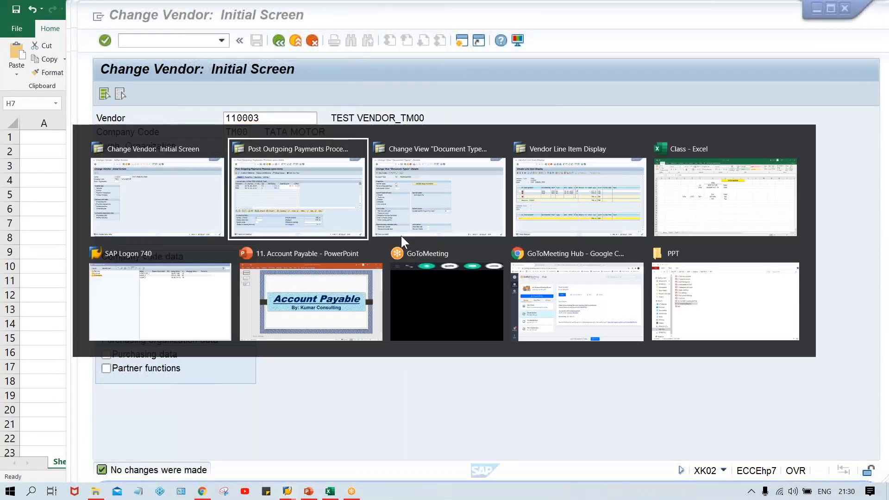
{"action": "key", "text": "alt+Tab"}
{"action": "key", "text": "alt+shift+Tab"}
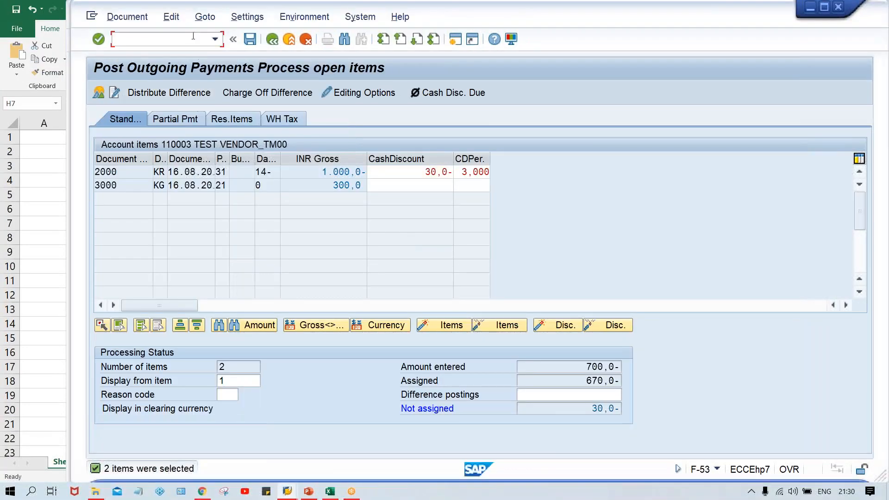
{"action": "type", "text": "/NF-53"}
{"action": "key", "text": "Return"}
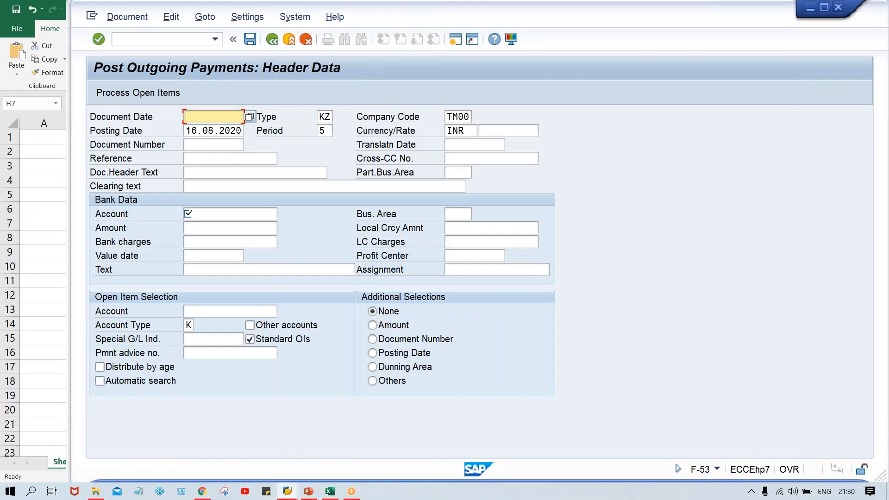
- Fill in document and posting dates 16.08.2020, bank account 1000, amount 700 and vendor 110003, and process open items
{"action": "left_click", "coordinate": [215, 116]}
{"action": "left_click", "coordinate": [221, 129]}
{"action": "left_click", "coordinate": [199, 214]}
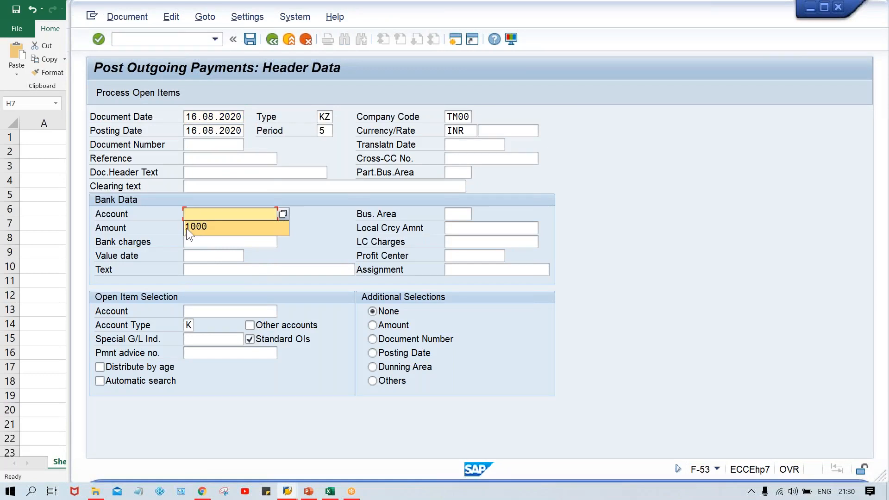
{"action": "left_click", "coordinate": [205, 226]}
{"action": "left_click", "coordinate": [191, 227]}
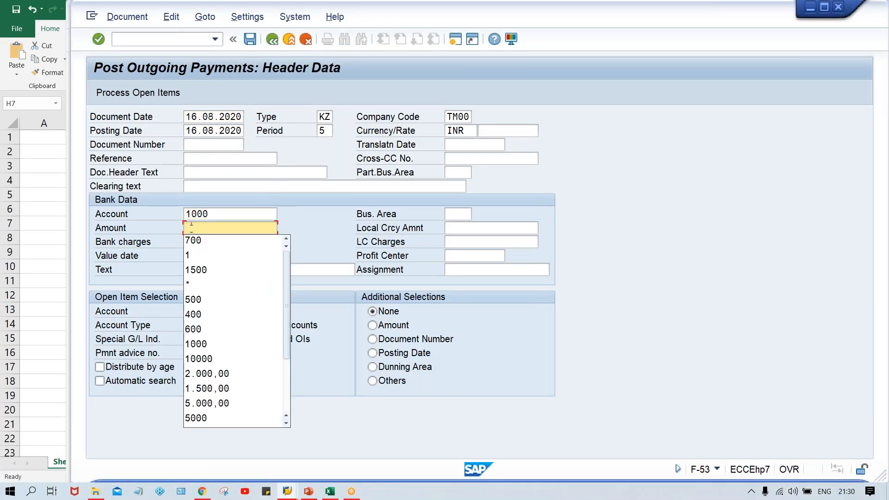
{"action": "left_click", "coordinate": [195, 244]}
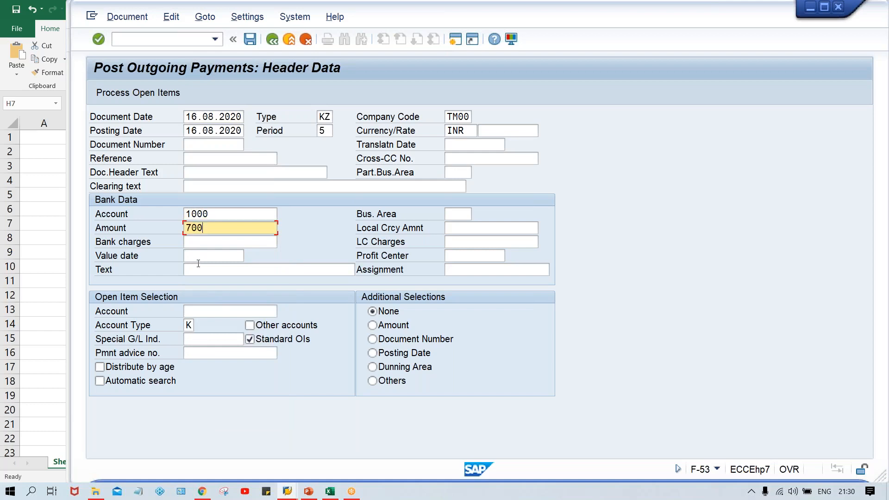
{"action": "left_click", "coordinate": [209, 309]}
{"action": "left_click", "coordinate": [200, 321]}
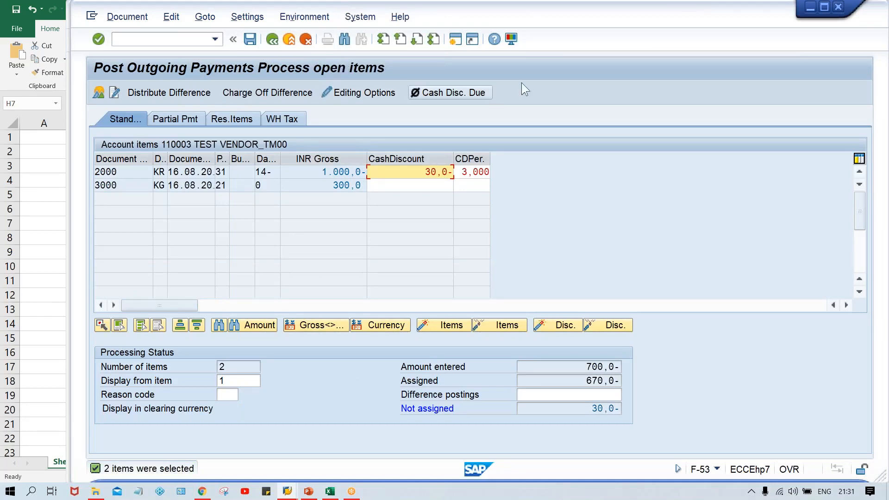
- Reopen the vendor's company-code payment transactions data, re-enter payment terms 0001 and exit without saving
{"action": "left_click", "coordinate": [648, 18]}
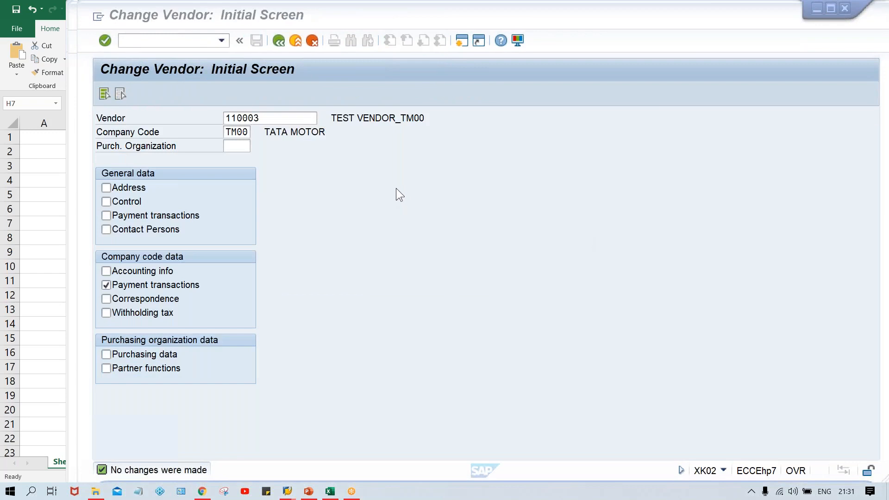
{"action": "left_click", "coordinate": [395, 188]}
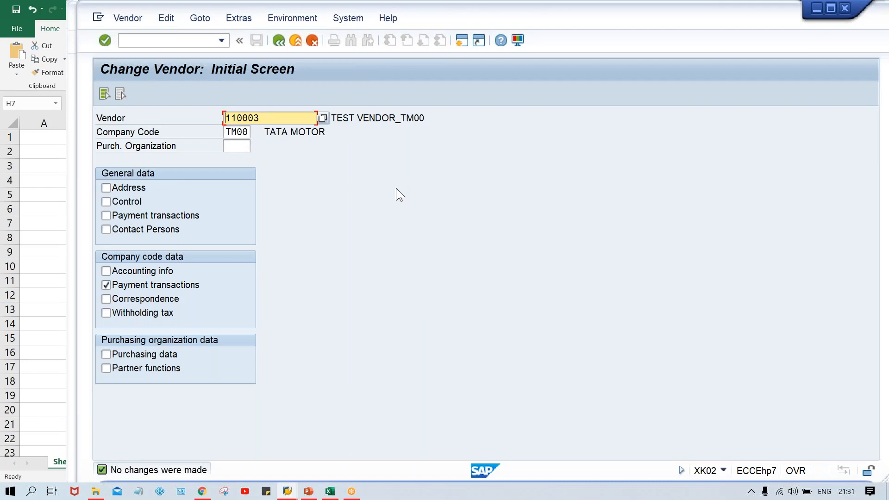
{"action": "key", "text": "Return"}
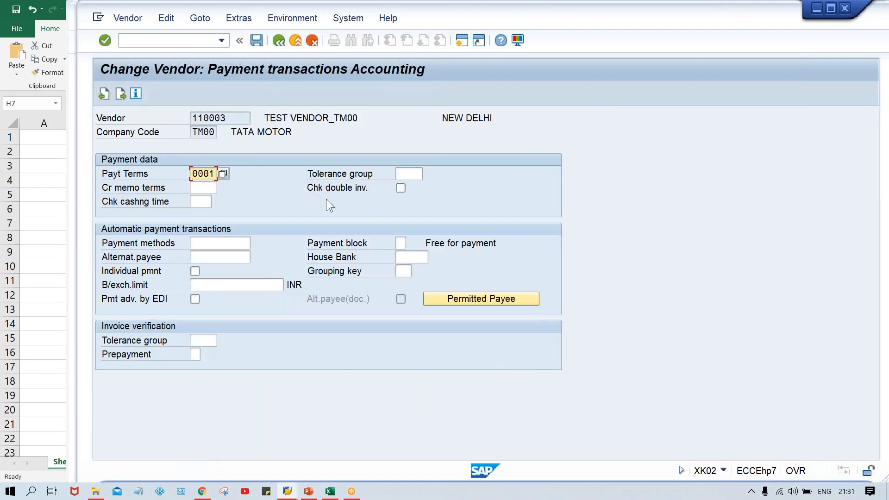
{"action": "type", "text": "2"}
{"action": "key", "text": "BackSpace"}
{"action": "type", "text": "1"}
{"action": "key", "text": "F3"}
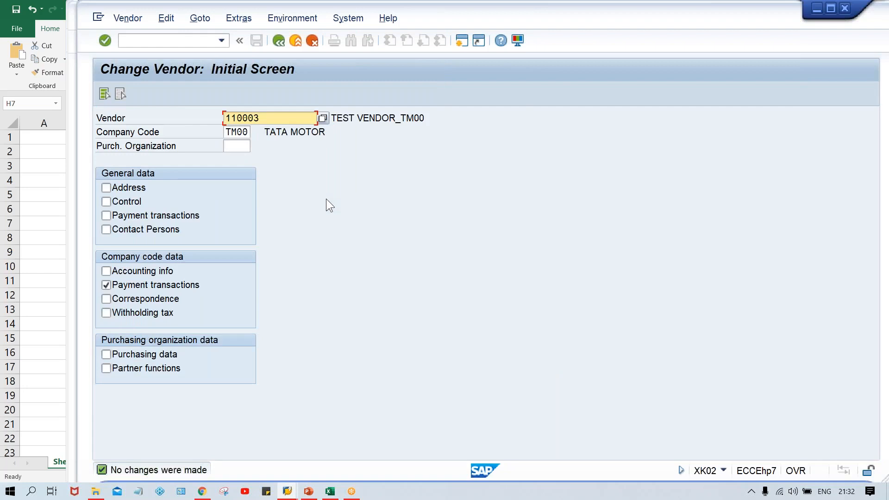
- Switch to the vendor line item list and open the line item of invoice document 2000
{"action": "mouse_move", "coordinate": [287, 492]}
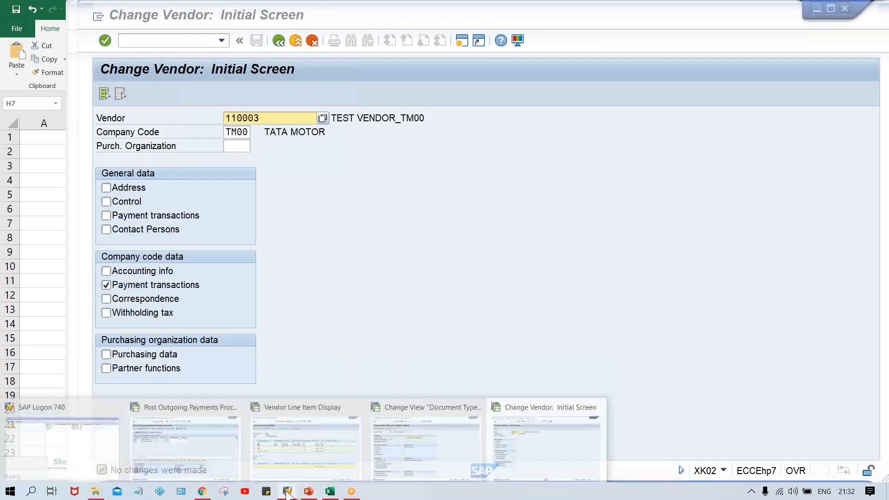
{"action": "left_click", "coordinate": [344, 451]}
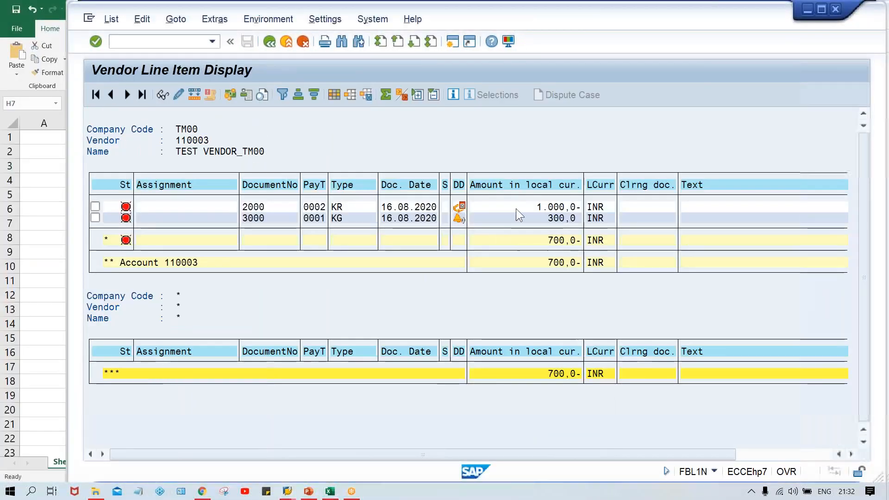
{"action": "double_click", "coordinate": [530, 209]}
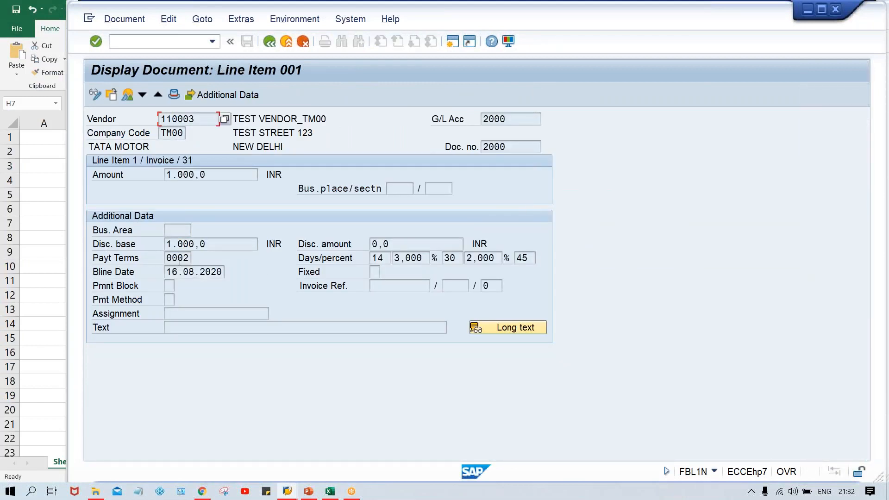
- Switch the invoice line item to change mode, set its payment terms to 0001 and save the document
{"action": "left_click", "coordinate": [96, 94]}
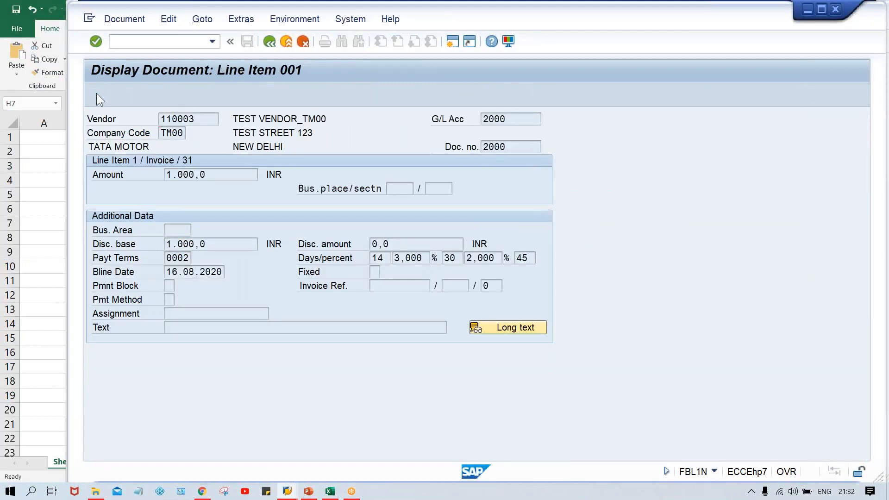
{"action": "left_click", "coordinate": [185, 258]}
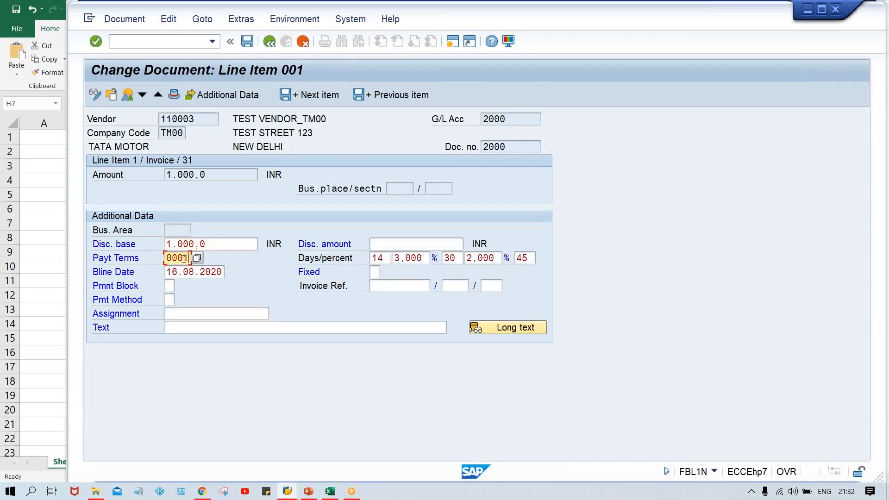
{"action": "type", "text": "1"}
{"action": "key", "text": "Return"}
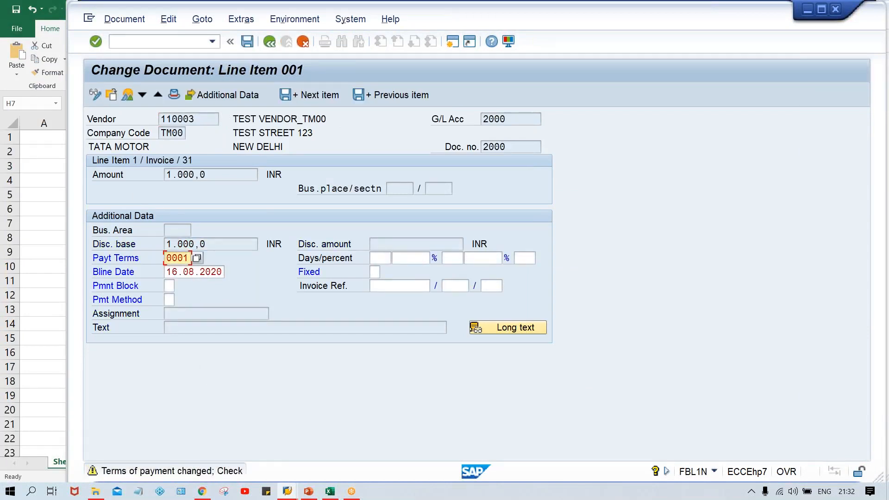
{"action": "left_click", "coordinate": [297, 286]}
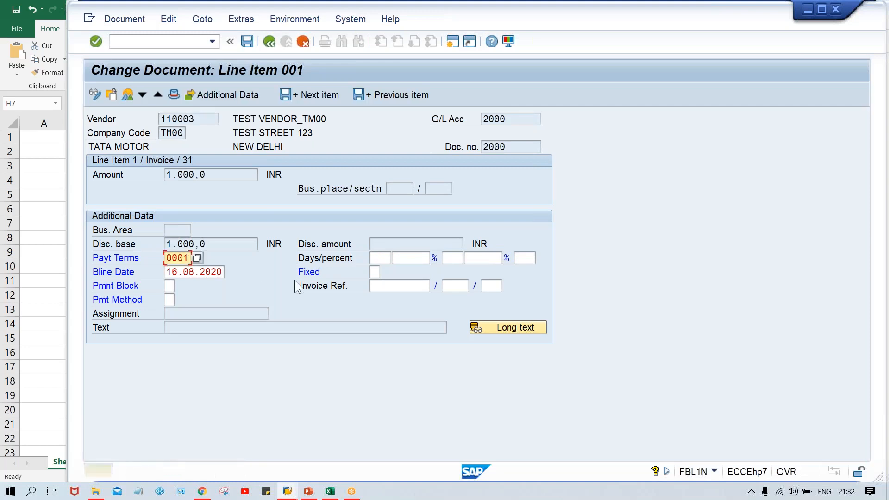
{"action": "key", "text": "Return"}
{"action": "key", "text": "ctrl+s"}
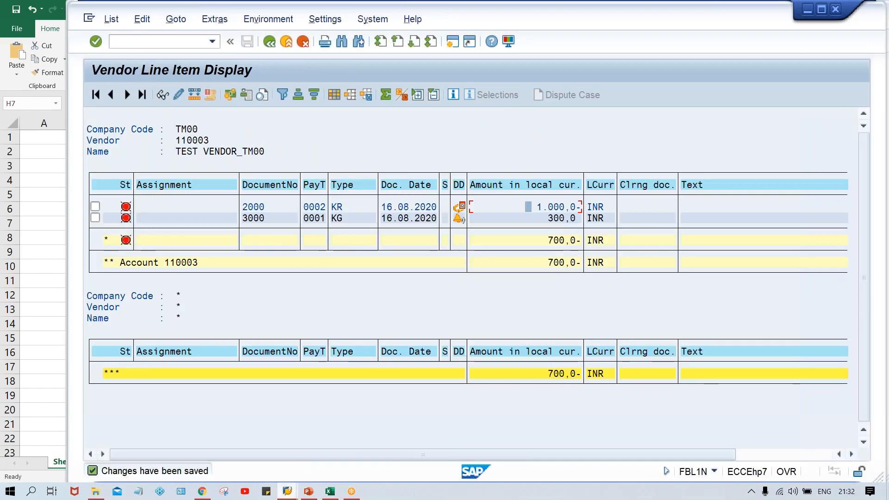
- Go back to the outgoing payment session and start F-53 again from a new header screen
{"action": "left_click", "coordinate": [287, 491]}
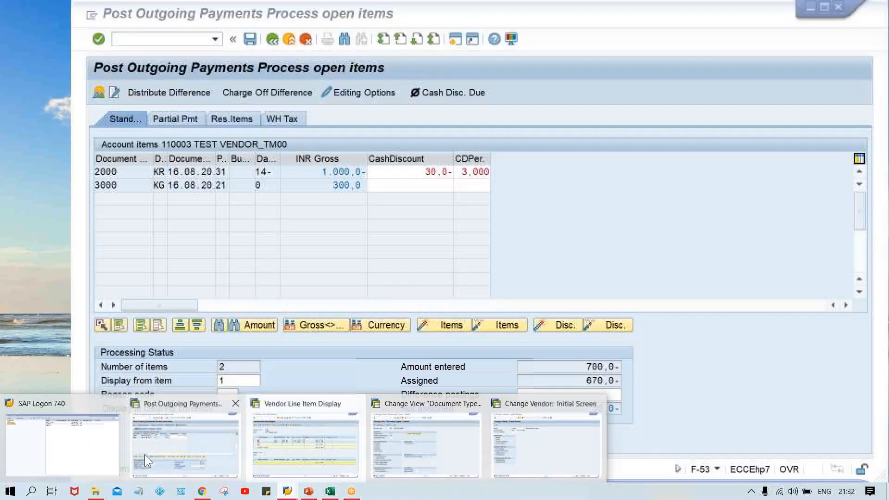
{"action": "left_click", "coordinate": [145, 454]}
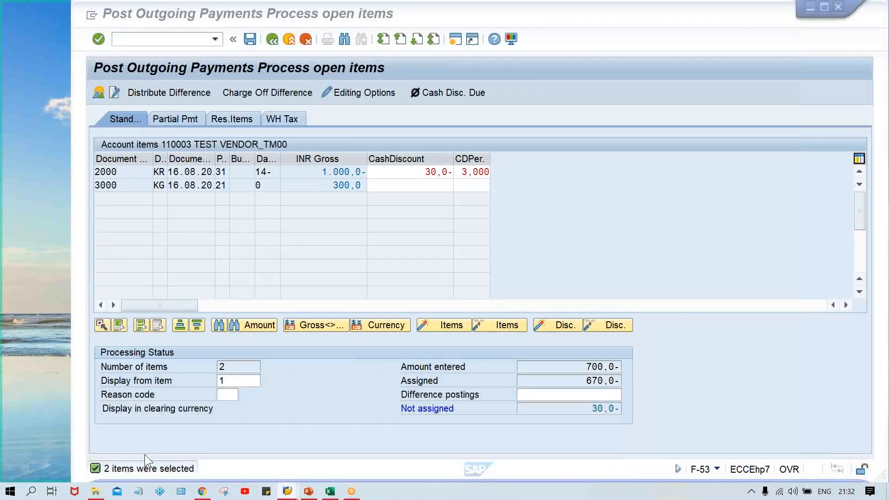
{"action": "type", "text": "/N"}
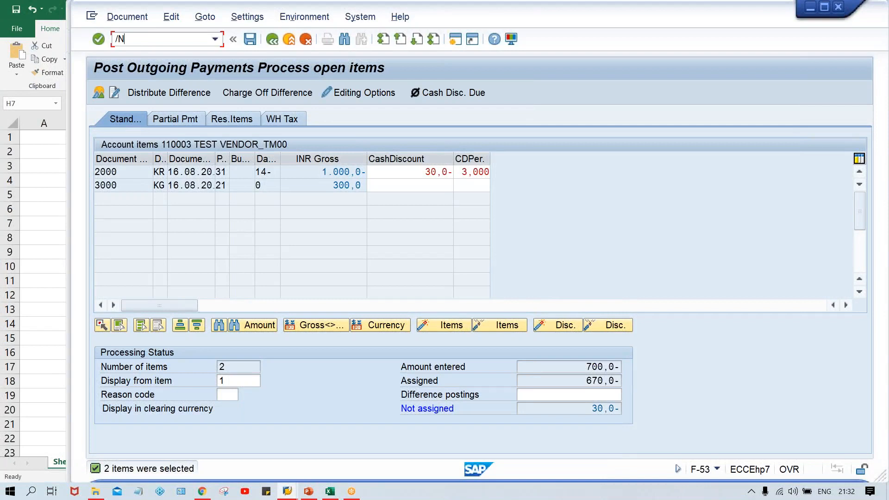
{"action": "type", "text": "F-53"}
{"action": "key", "text": "Return"}
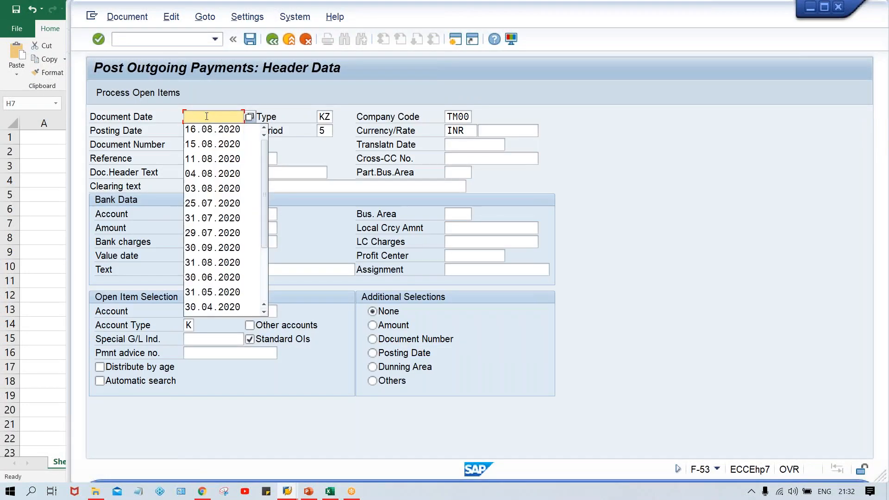
- Fill the outgoing payment header with document date 16.08.2020, bank account 1000, amount 700 and vendor account 110003, then process open items
{"action": "key", "text": "Down"}
{"action": "key", "text": "Return"}
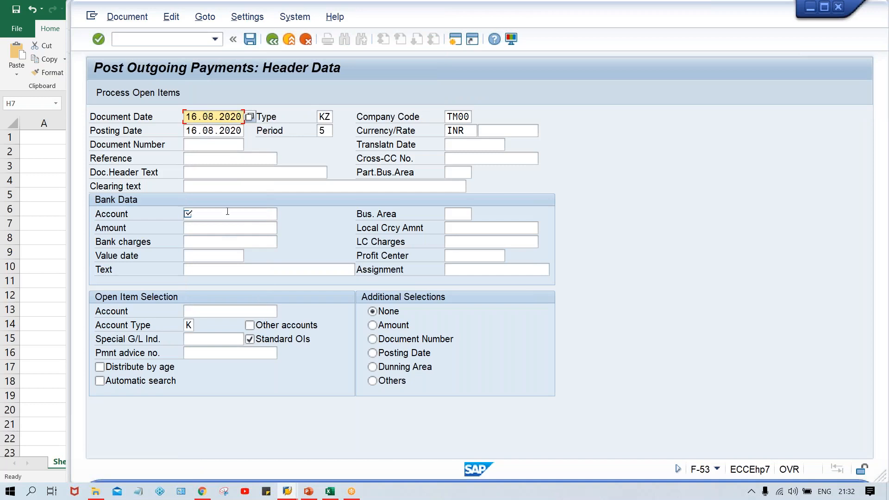
{"action": "left_click", "coordinate": [228, 212]}
{"action": "type", "text": "1000"}
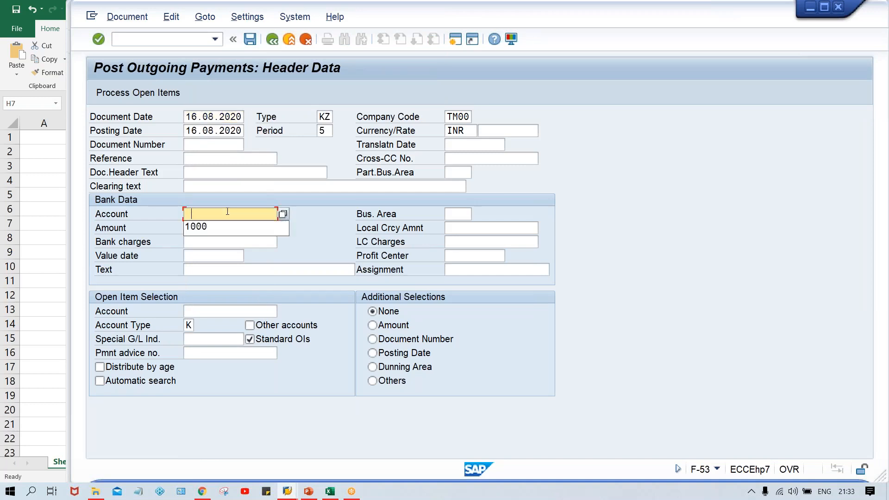
{"action": "key", "text": "Tab"}
{"action": "key", "text": "Down"}
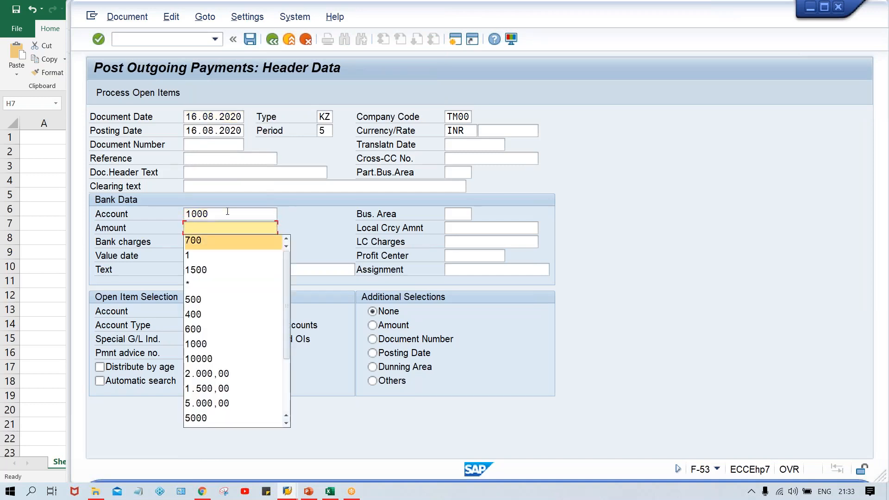
{"action": "key", "text": "Return"}
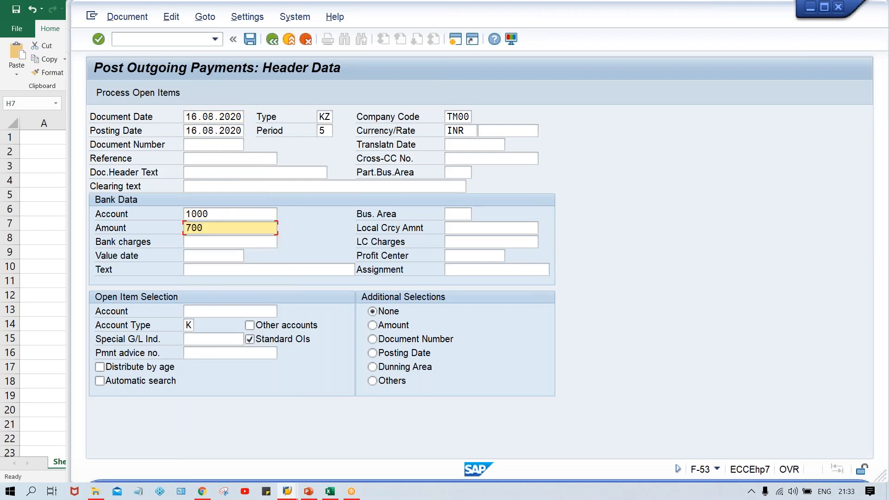
{"action": "left_click", "coordinate": [199, 309]}
{"action": "key", "text": "Down"}
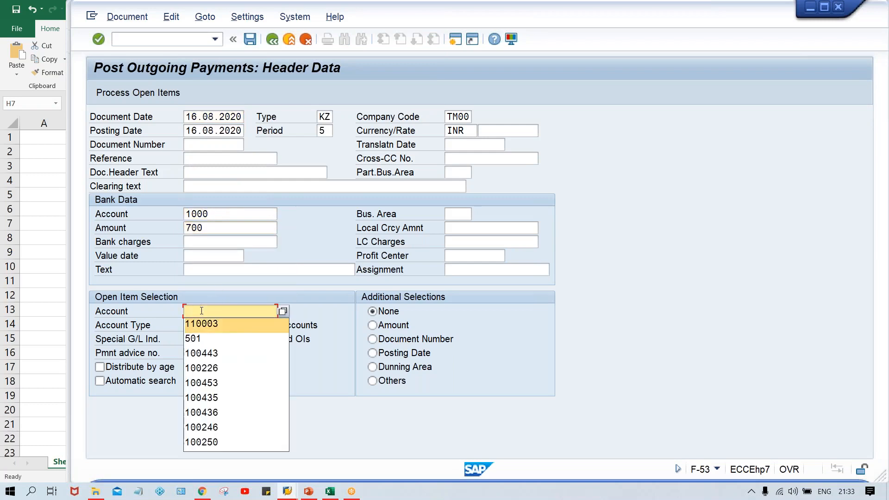
{"action": "key", "text": "Return"}
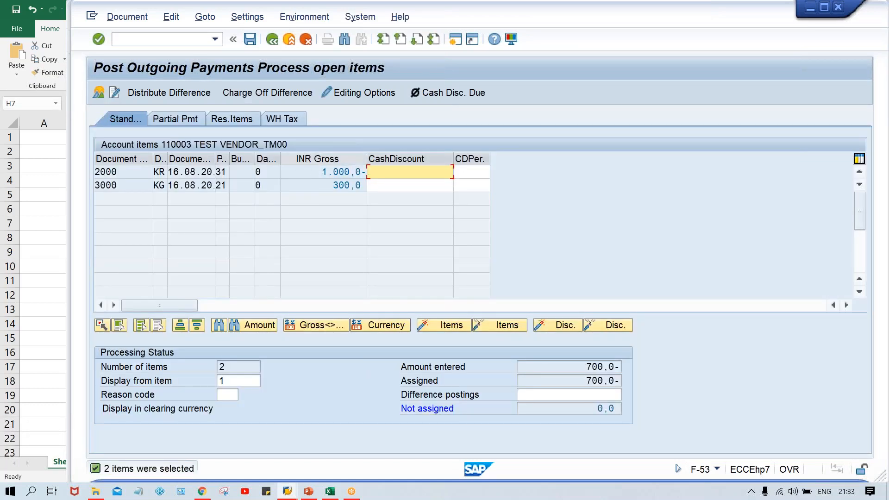
- Review the assigned amounts for invoice 2000 and credit memo 3000, simulate the payment document and post it
{"action": "left_click", "coordinate": [326, 184]}
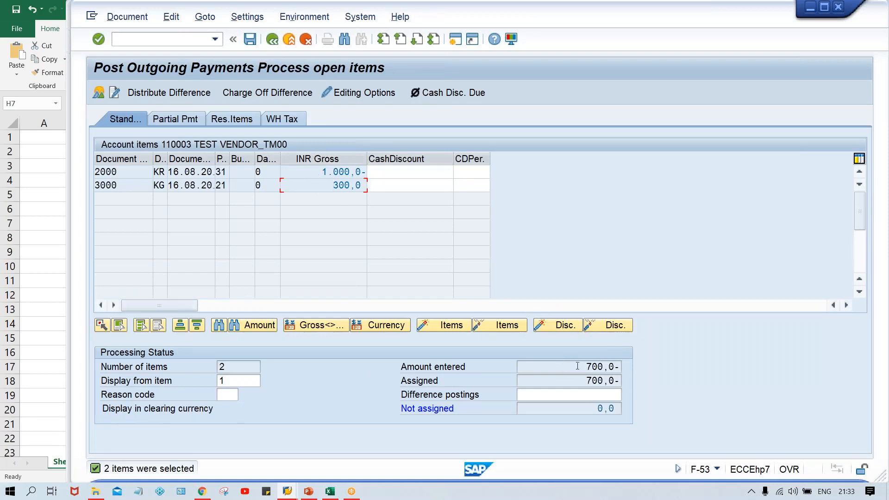
{"action": "left_click_drag", "start_coordinate": [578, 381], "coordinate": [645, 377]}
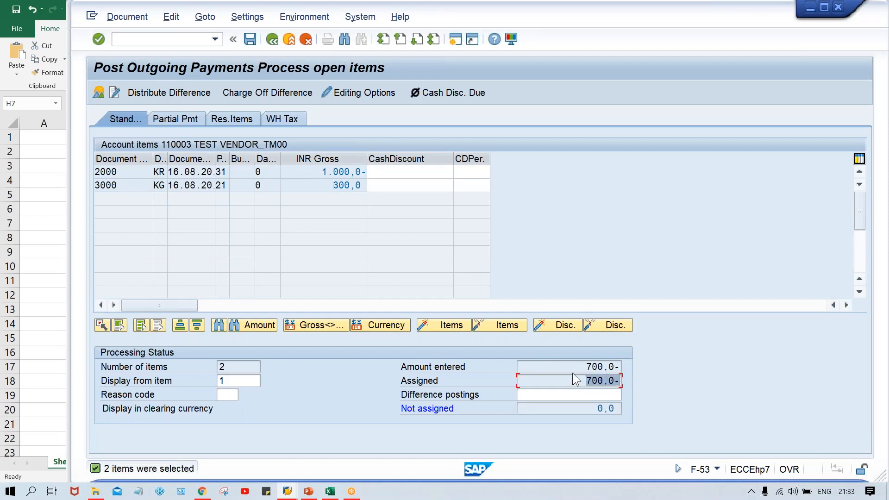
{"action": "left_click_drag", "start_coordinate": [579, 367], "coordinate": [632, 377]}
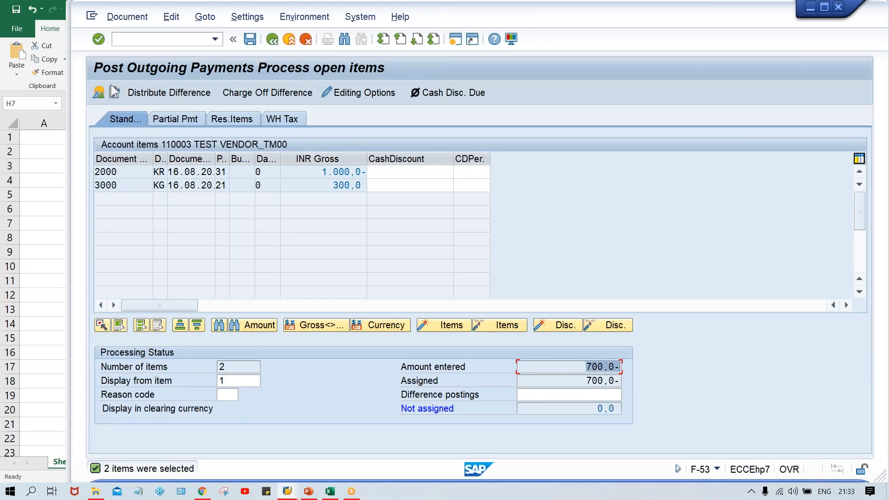
{"action": "left_click", "coordinate": [126, 19]}
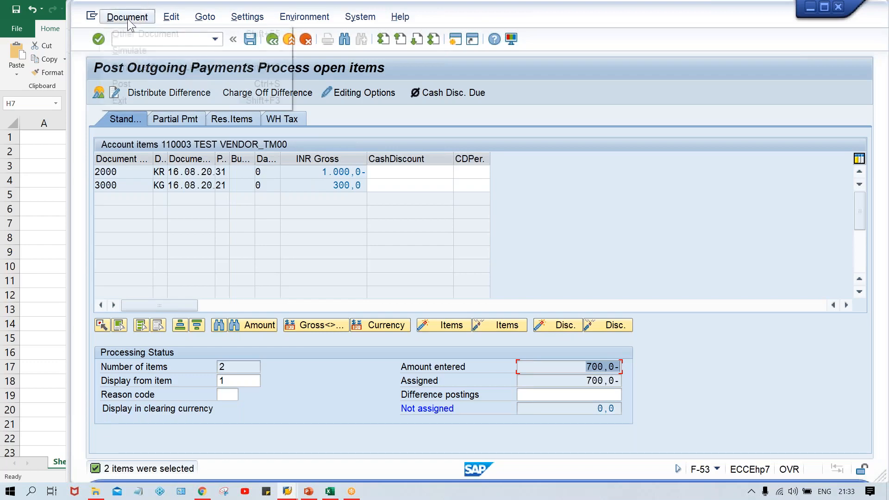
{"action": "left_click", "coordinate": [129, 51]}
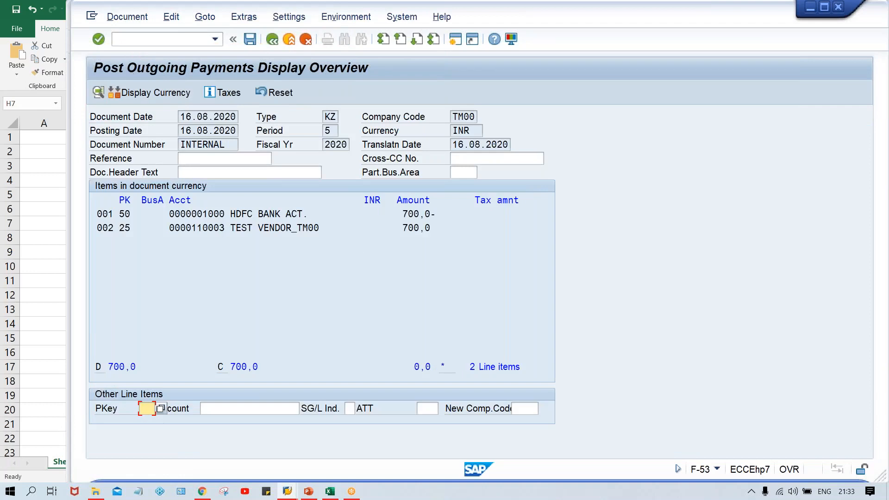
{"action": "left_click_drag", "start_coordinate": [437, 215], "coordinate": [395, 226]}
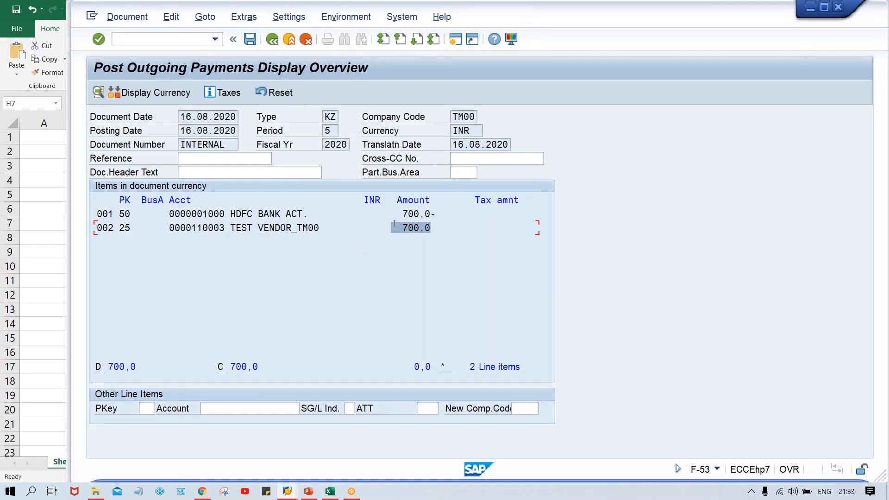
{"action": "left_click", "coordinate": [249, 43]}
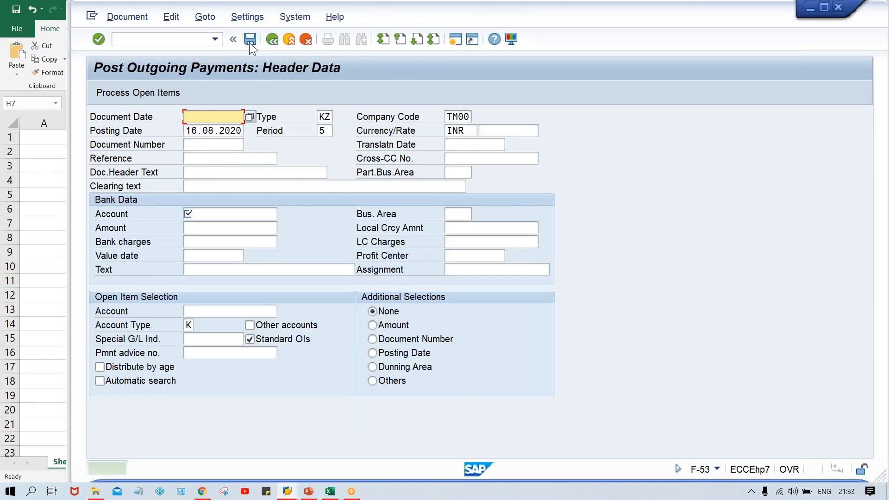
- Switch to the vendor line item list, refresh it and run it again showing all items for vendor 110003
{"action": "left_click", "coordinate": [287, 491]}
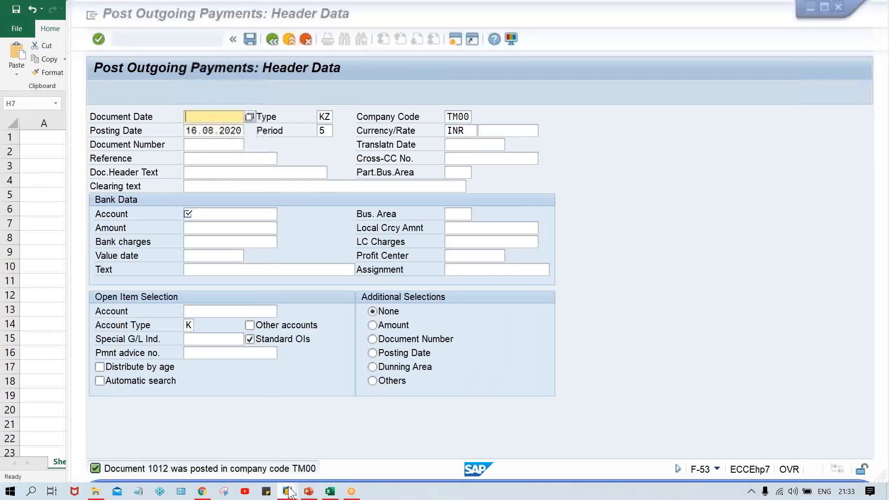
{"action": "left_click", "coordinate": [298, 449]}
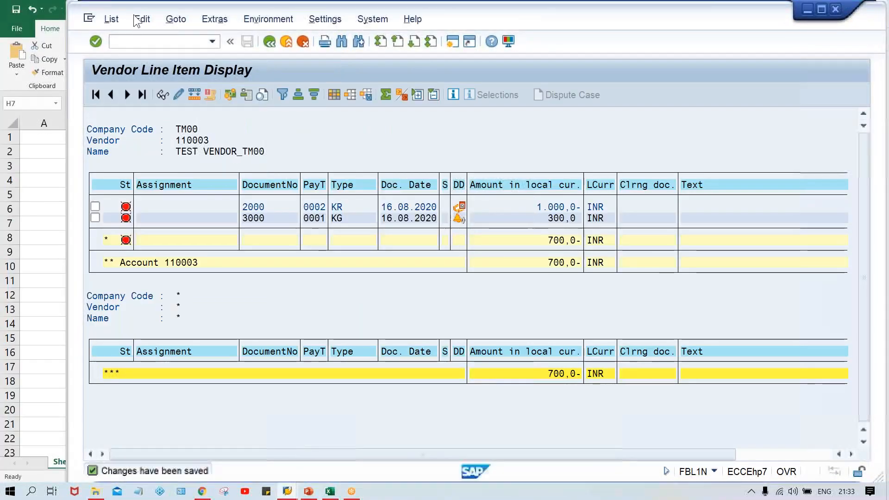
{"action": "left_click", "coordinate": [107, 21]}
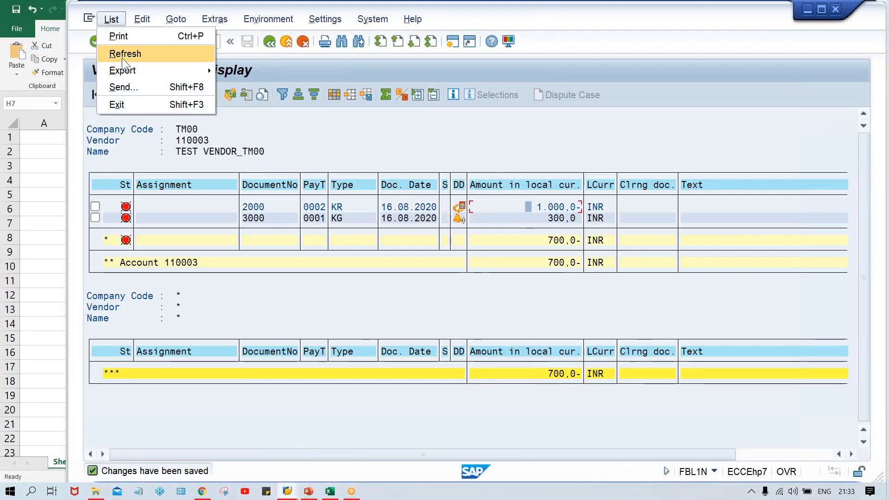
{"action": "left_click", "coordinate": [122, 54]}
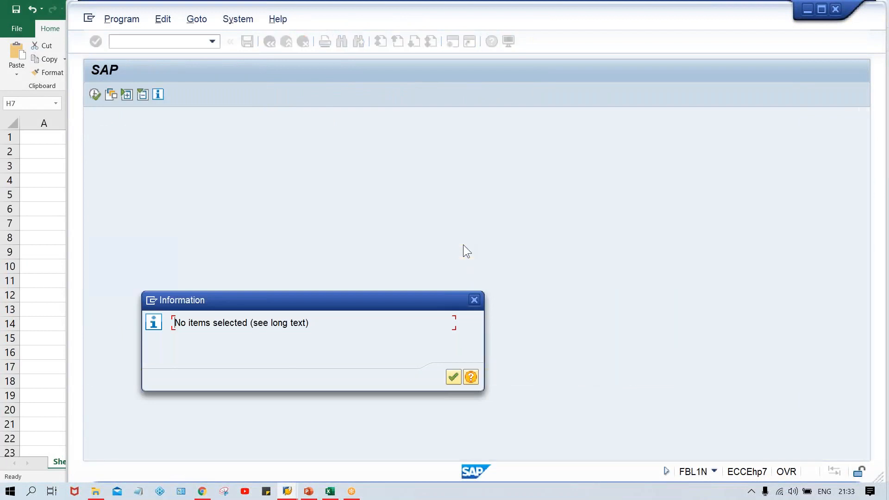
{"action": "key", "text": "Return"}
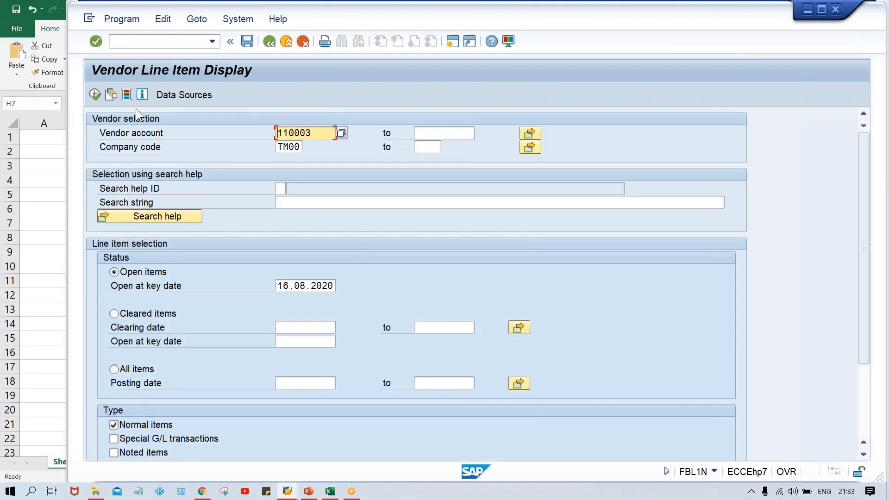
{"action": "left_click", "coordinate": [121, 368]}
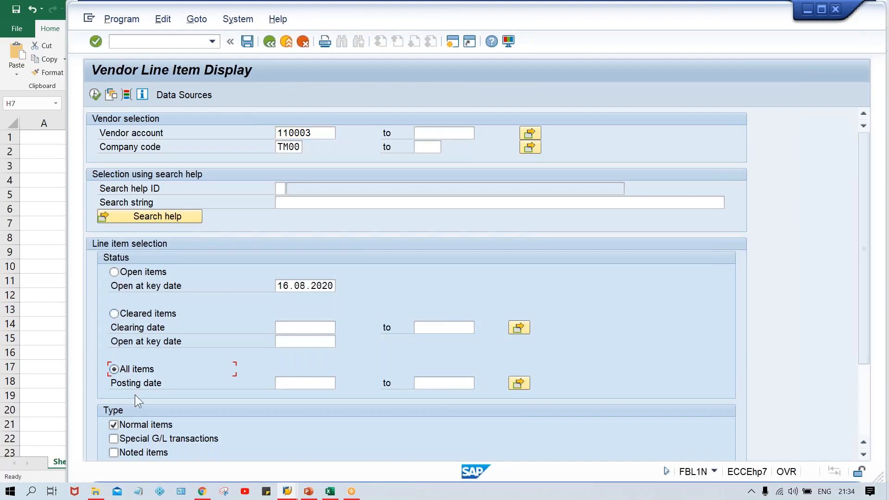
{"action": "left_click", "coordinate": [94, 95]}
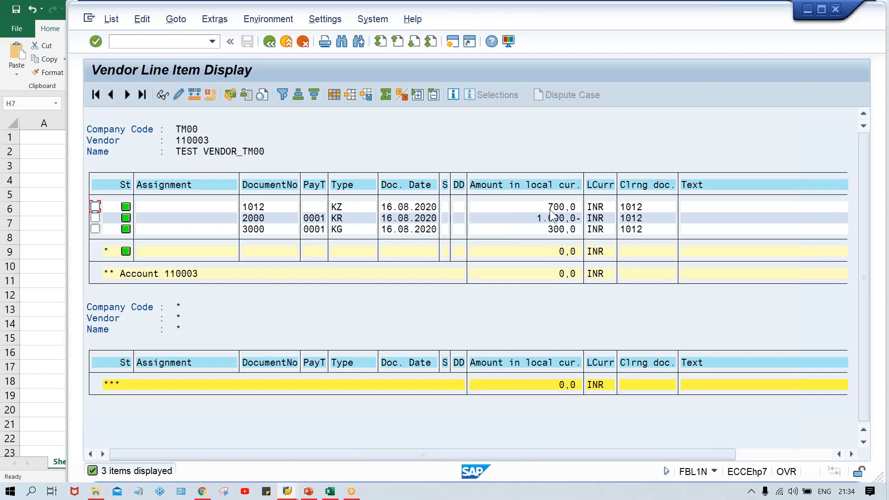
- Examine the cleared payment, invoice and credit memo line items and their clearing document
{"action": "left_click", "coordinate": [550, 230]}
{"action": "left_click", "coordinate": [549, 208]}
{"action": "left_click", "coordinate": [346, 221]}
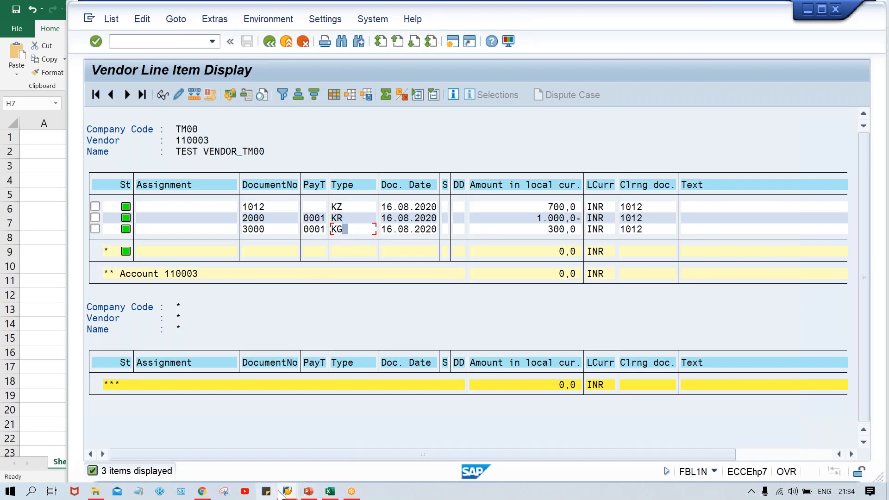
- Switch to the document types overview, position the list on type KG and highlight types KG, KR and KZ
{"action": "mouse_move", "coordinate": [292, 496]}
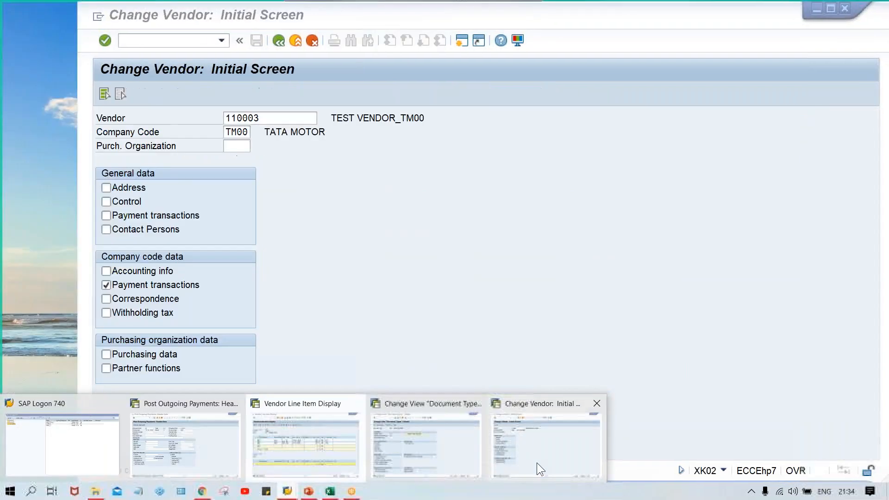
{"action": "left_click", "coordinate": [536, 462]}
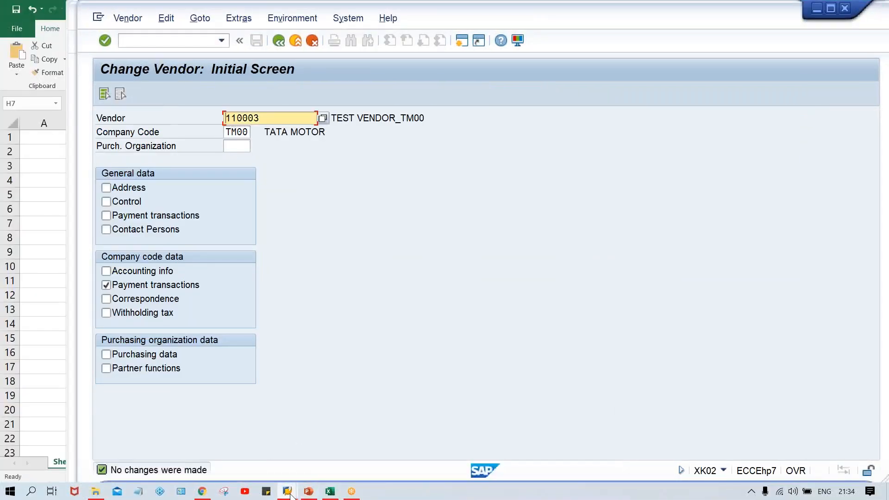
{"action": "mouse_move", "coordinate": [290, 495]}
{"action": "left_click", "coordinate": [399, 452]}
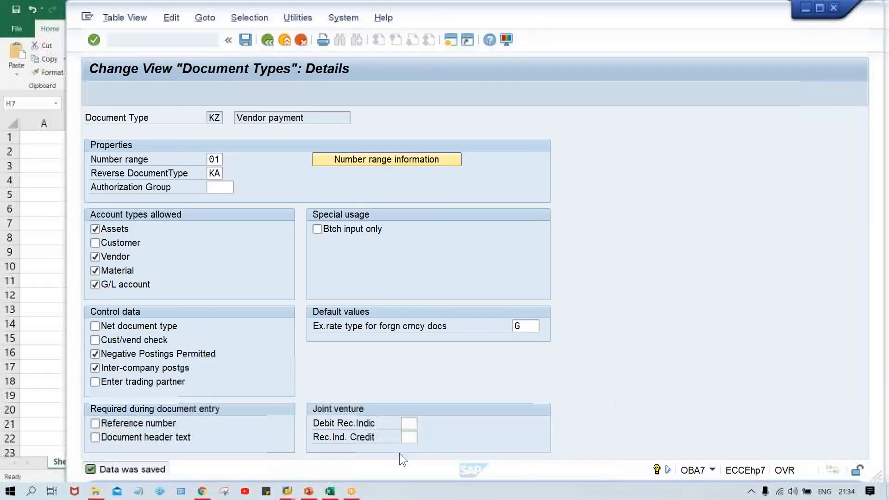
{"action": "left_click", "coordinate": [265, 41]}
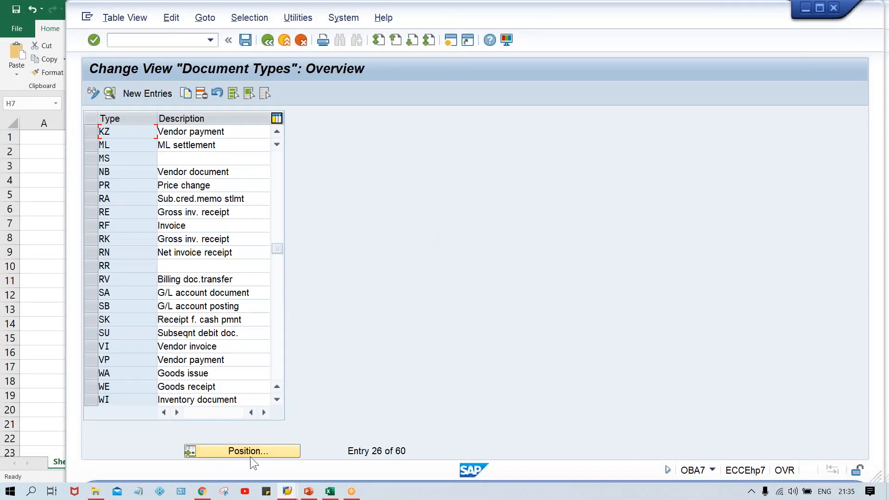
{"action": "left_click", "coordinate": [248, 450]}
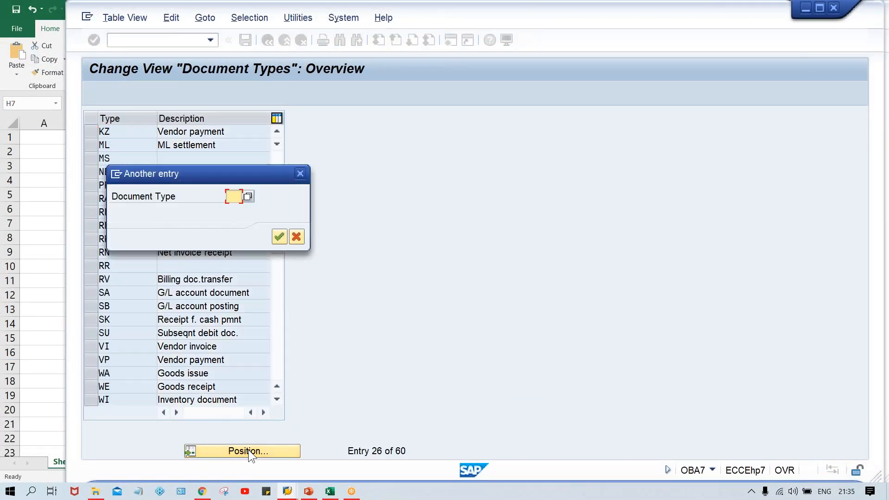
{"action": "type", "text": "KG"}
{"action": "key", "text": "Return"}
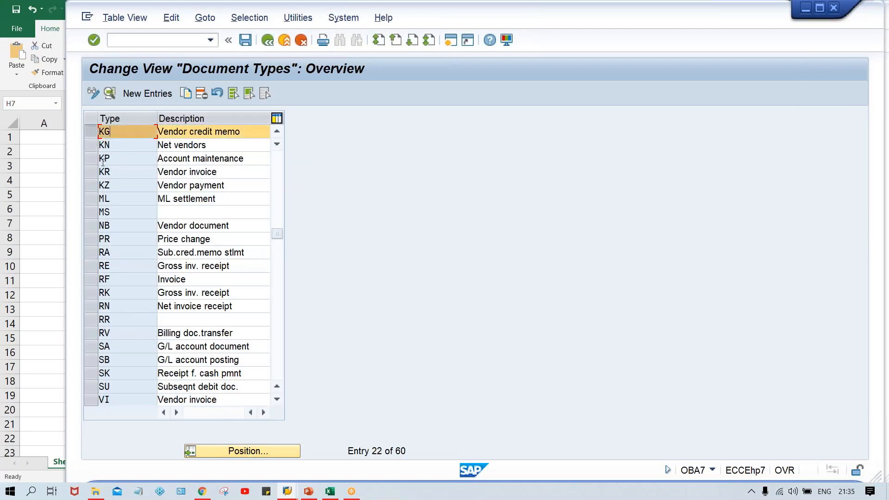
{"action": "left_click", "coordinate": [93, 171]}
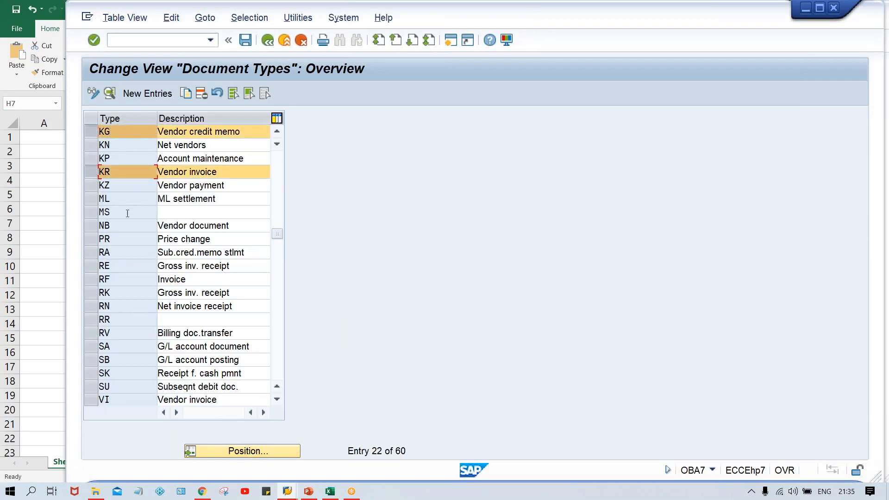
{"action": "left_click", "coordinate": [88, 184]}
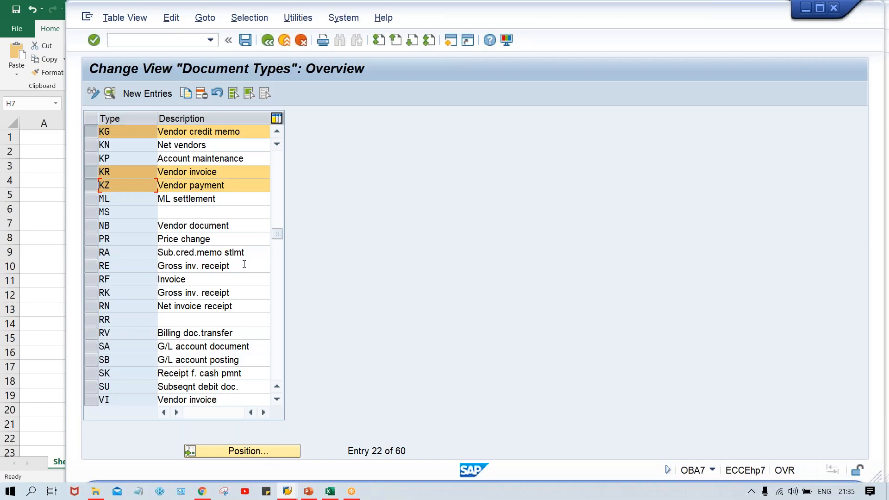
- Switch back to the vendor line item list
{"action": "key", "text": "alt+Tab"}
{"action": "key", "text": "alt+Tab"}
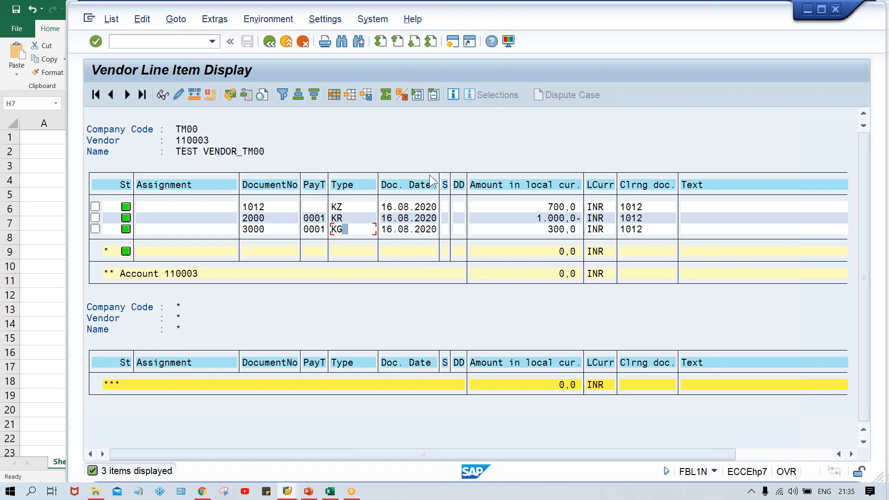
{"action": "left_click", "coordinate": [478, 148]}
{"action": "left_click", "coordinate": [785, 29]}
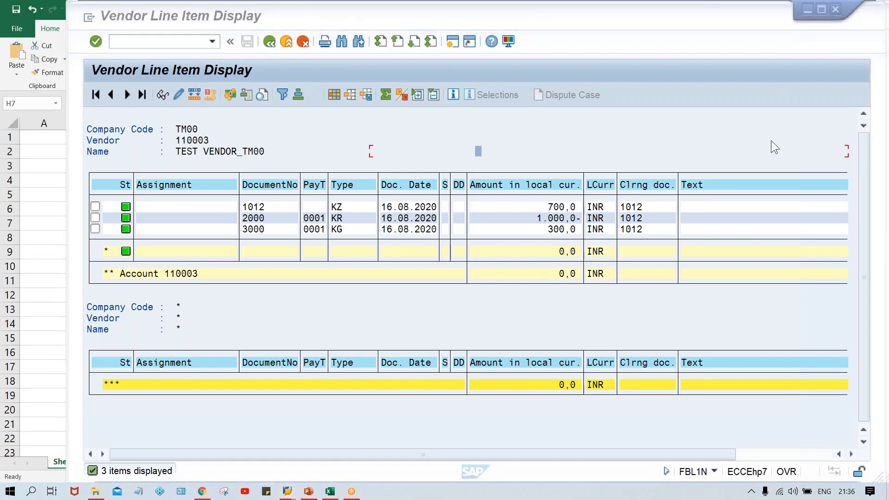